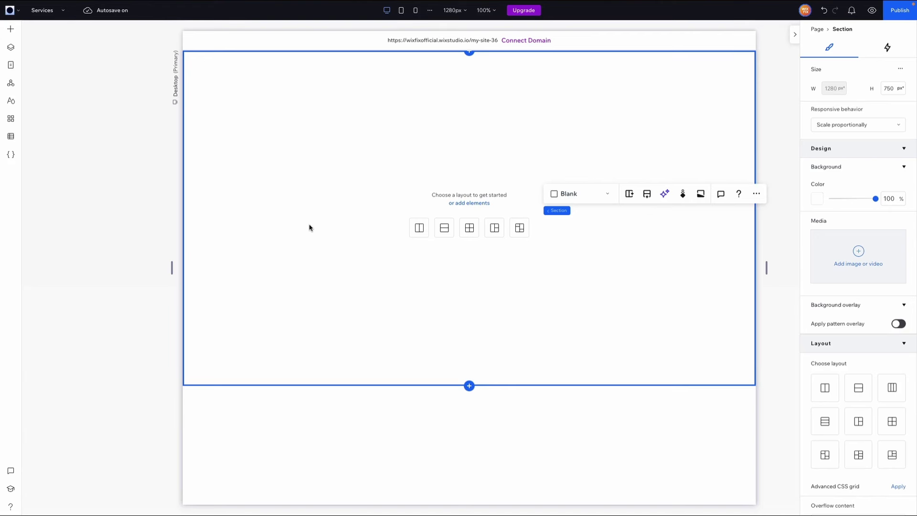
Step: Add a flexbox with the three-row layout to the centre of the blank section
left_click(9, 30)
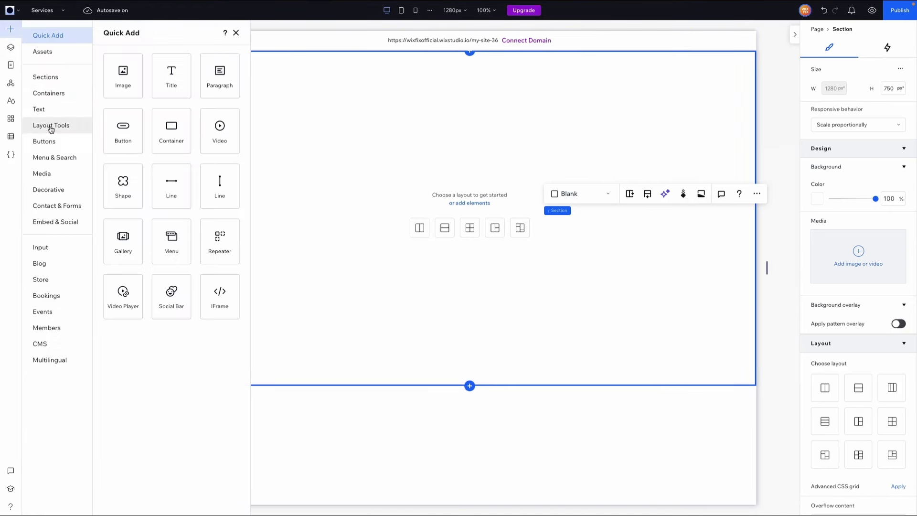
left_click(51, 127)
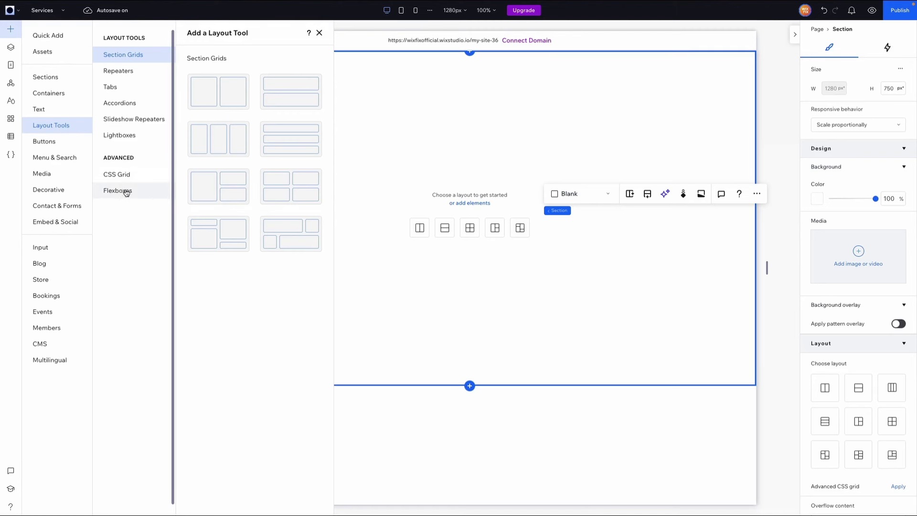
left_click(121, 192)
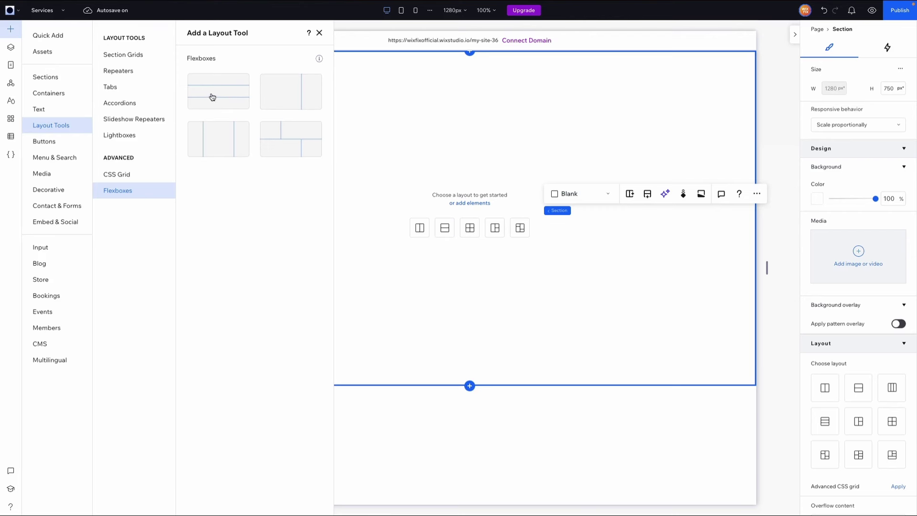
left_click_drag(212, 97, 465, 178)
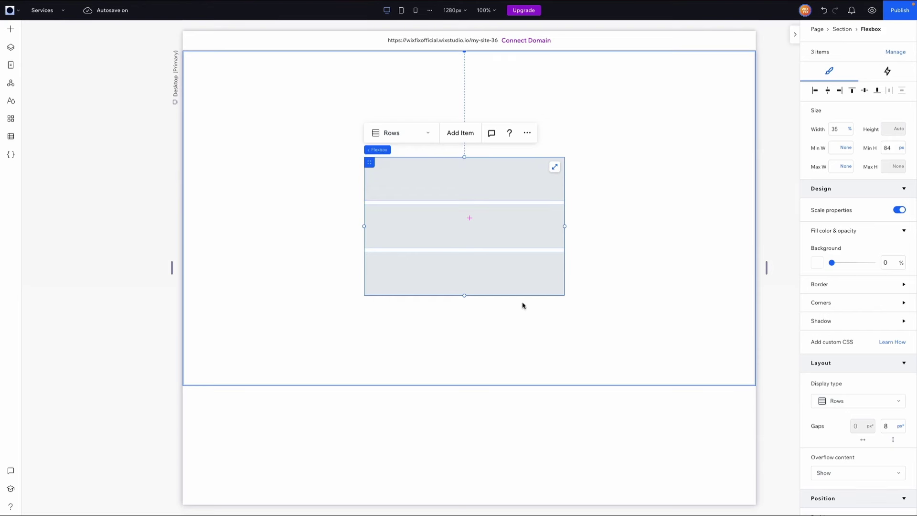
Step: Select the flexbox that holds the three rows and add a fourth item to it
left_click(455, 181)
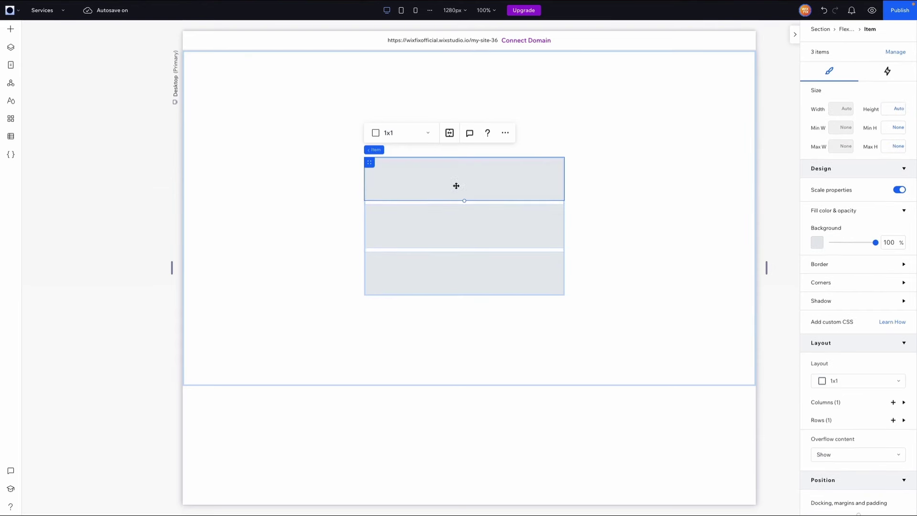
left_click(456, 229)
left_click(457, 263)
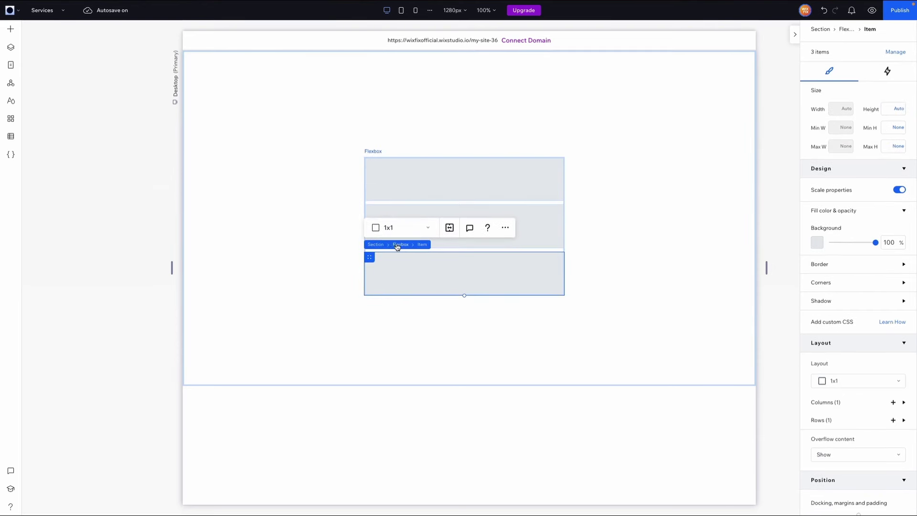
left_click(400, 245)
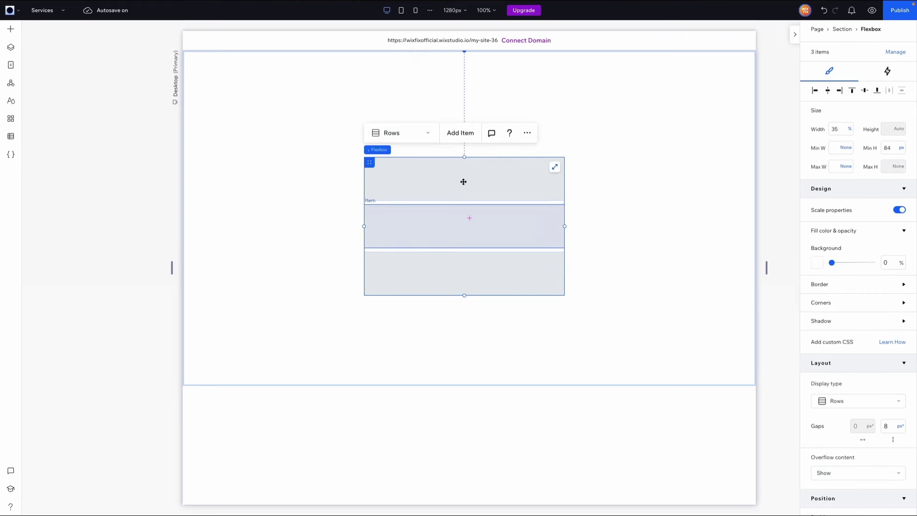
left_click(463, 135)
scroll(527, 319, "down", 1)
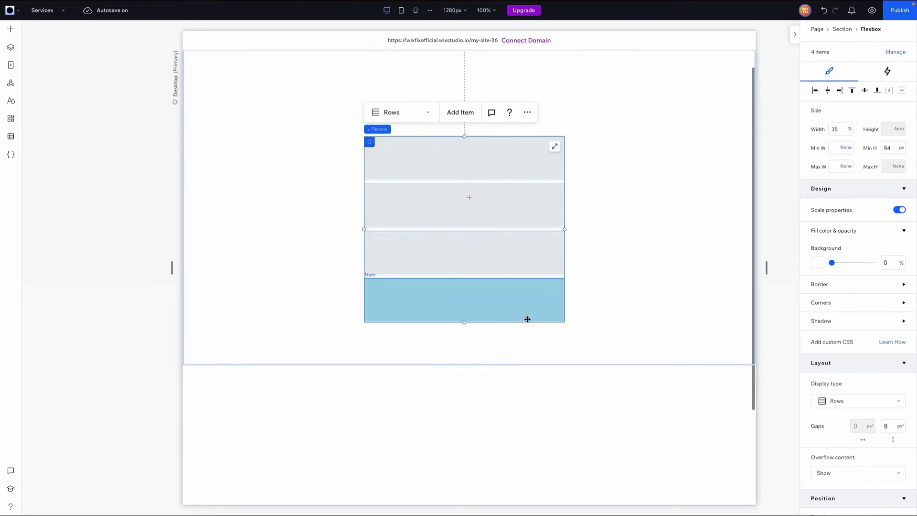
scroll(527, 319, "down", 1)
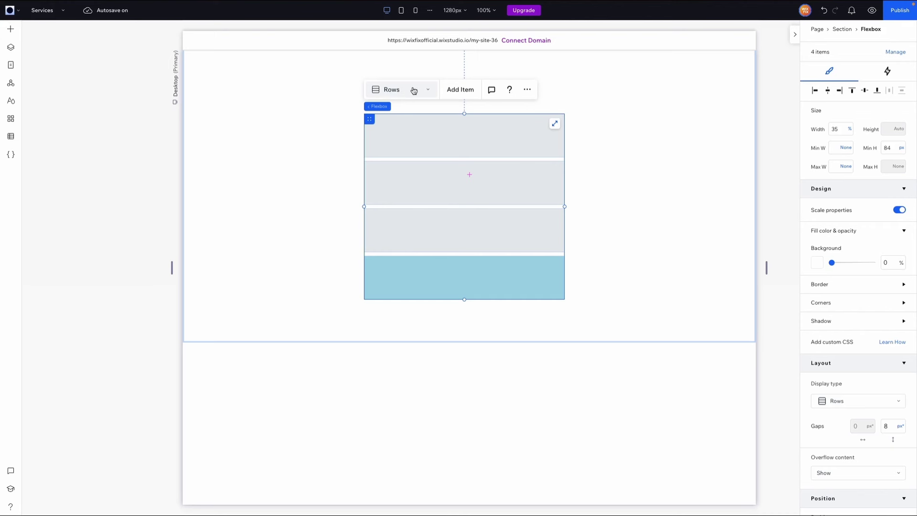
left_click(413, 91)
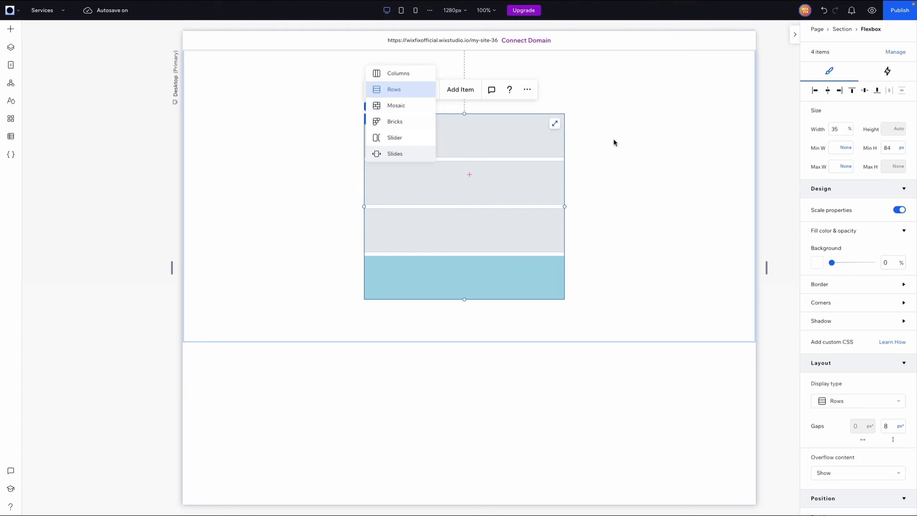
left_click(632, 174)
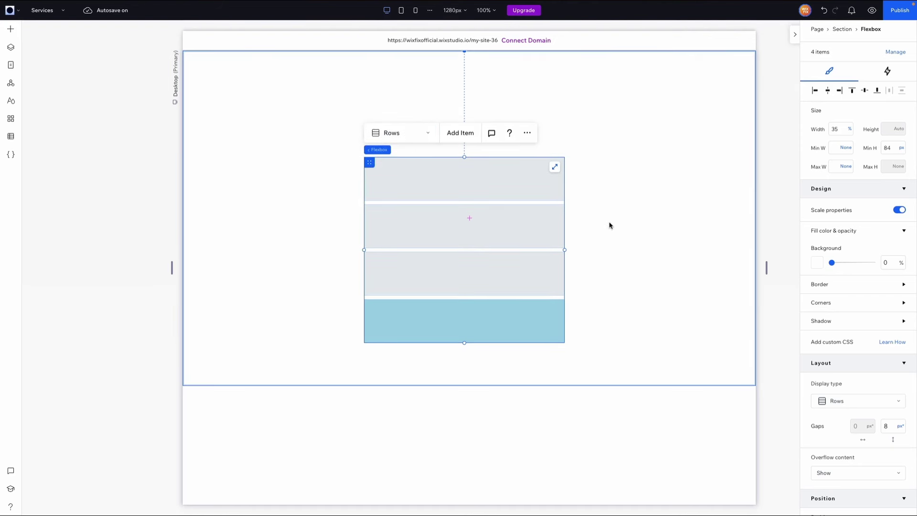
Step: Stretch the flexbox to fill the whole section and release the stretch again
left_click(554, 168)
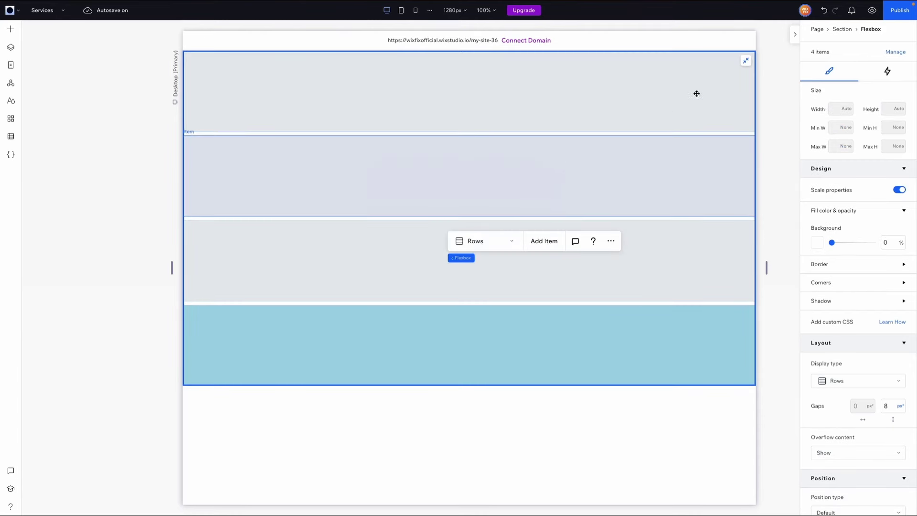
left_click(745, 60)
Step: Try adding a second column to the section with the flexbox stretched across the first cell
left_click(485, 350)
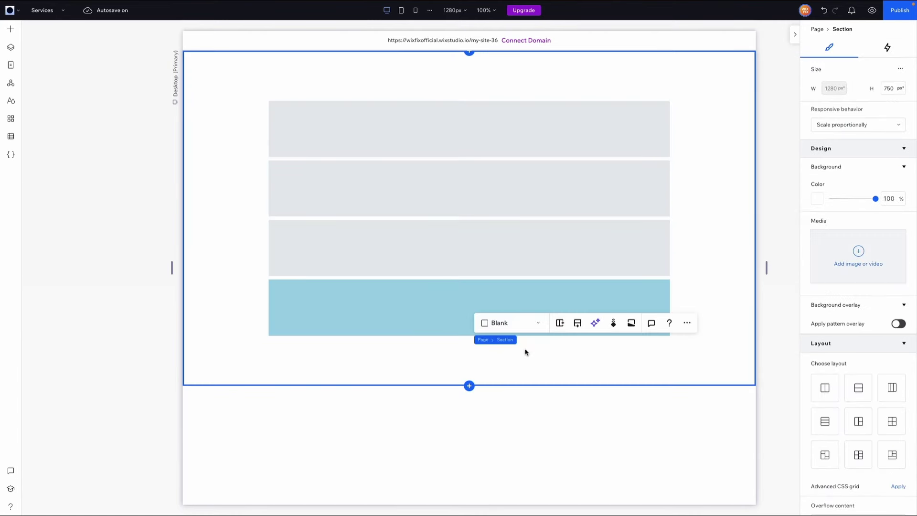
left_click(561, 324)
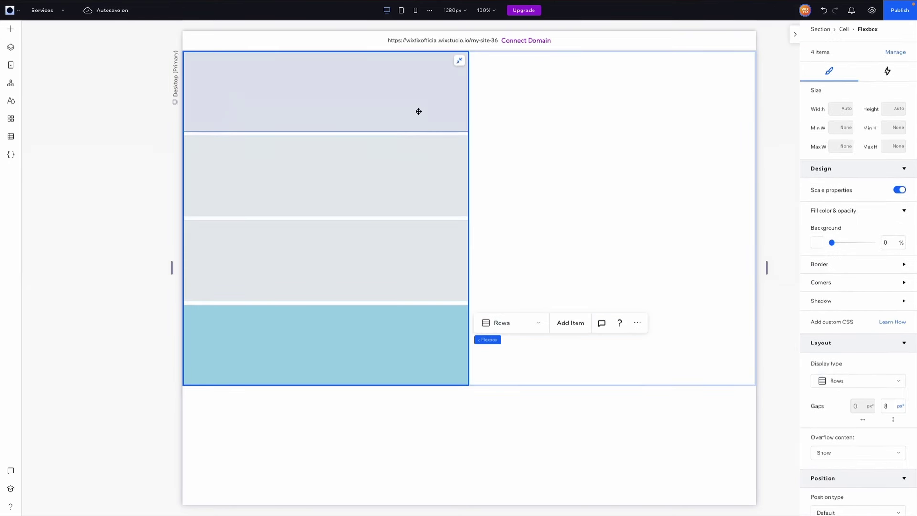
key("ctrl+z")
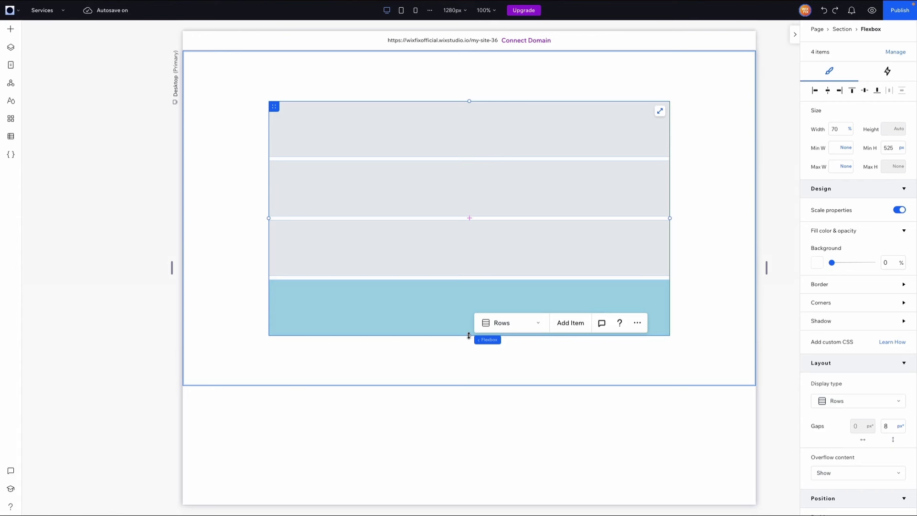
Step: Shrink the flexbox to about 68.4% width and 508 px minimum height, and enlarge its second row to about 220 px minimum height
left_click(468, 335)
mouse_move(468, 336)
left_mouse_down()
mouse_move(468, 364)
mouse_move(469, 285)
mouse_move(470, 330)
left_mouse_up()
mouse_move(669, 215)
left_mouse_down()
mouse_move(625, 215)
mouse_move(661, 215)
left_mouse_up()
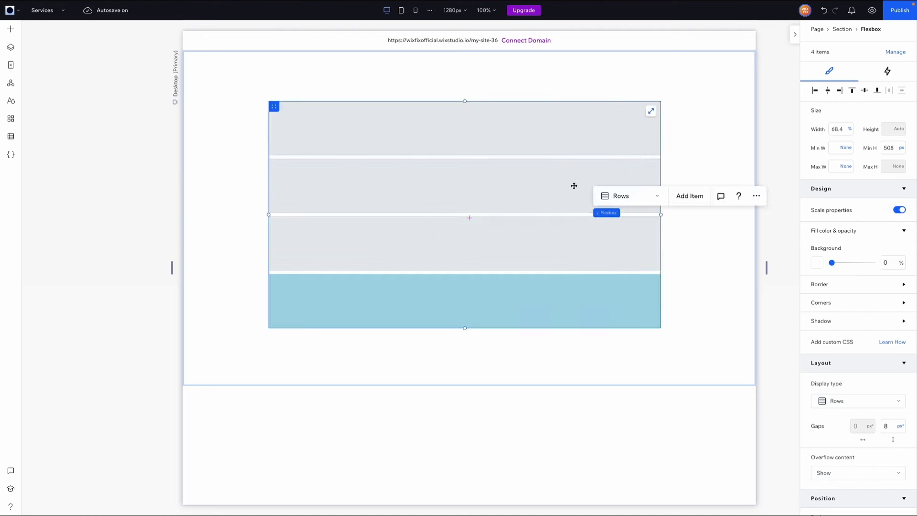
left_click(574, 186)
left_click_drag(465, 211, 465, 256)
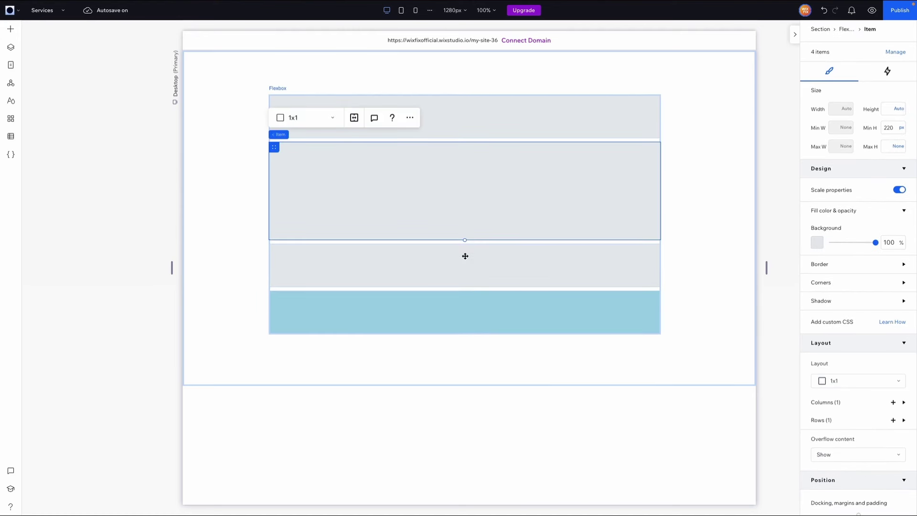
Step: Switch the flexbox's display type to Columns
mouse_move(280, 139)
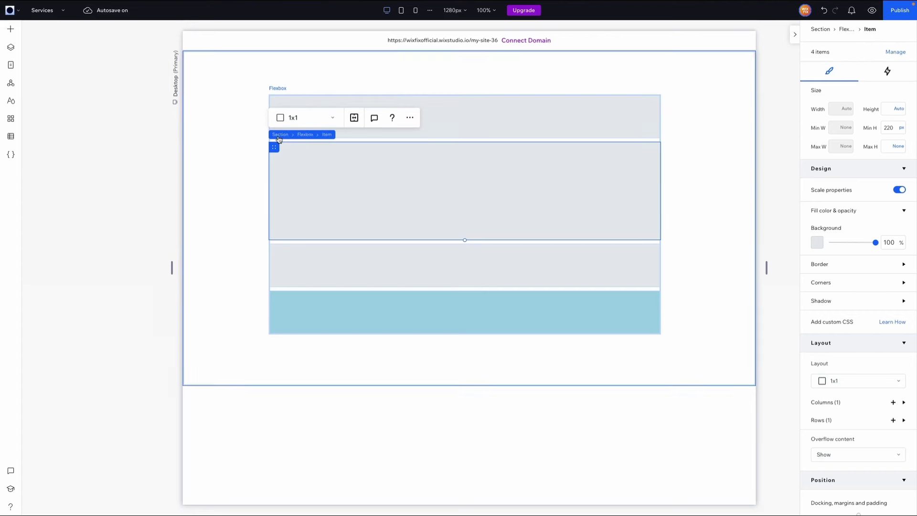
left_click(310, 134)
left_click(493, 233)
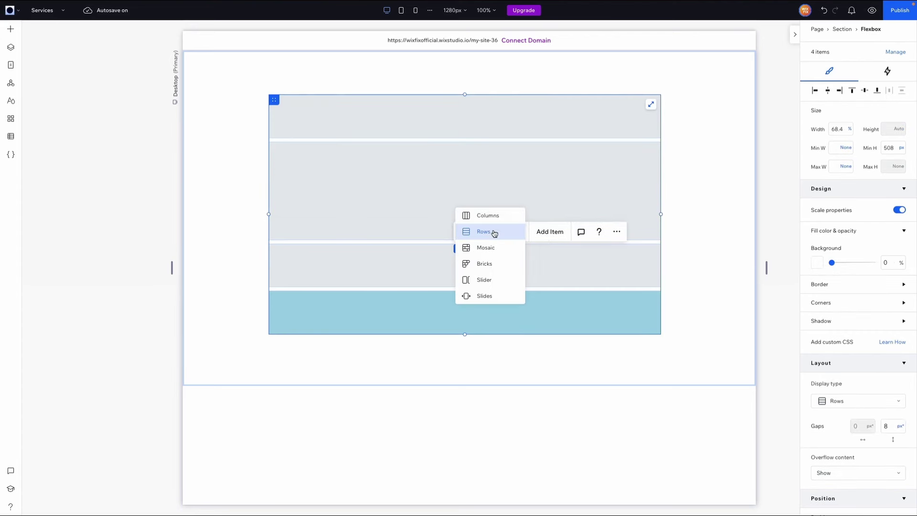
left_click(488, 220)
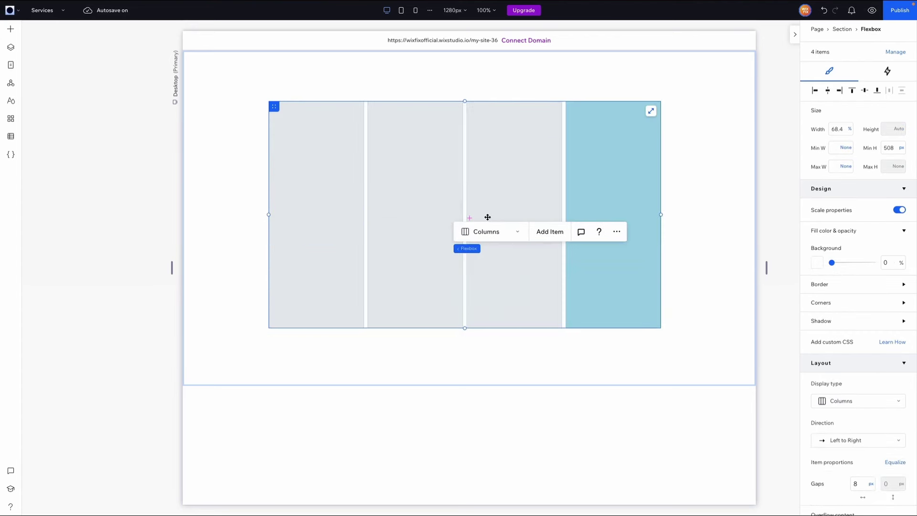
Step: Inspect the flexbox's second column and return the display type to Rows
left_click(406, 285)
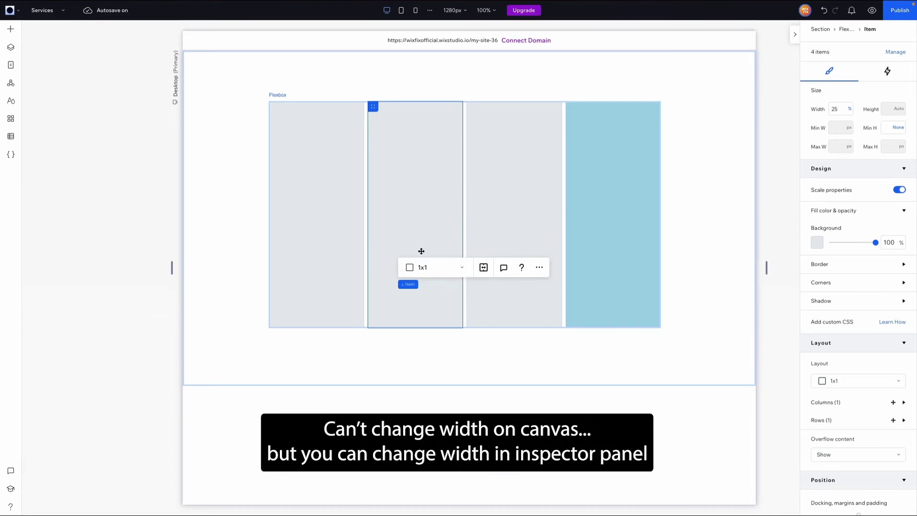
left_click(428, 283)
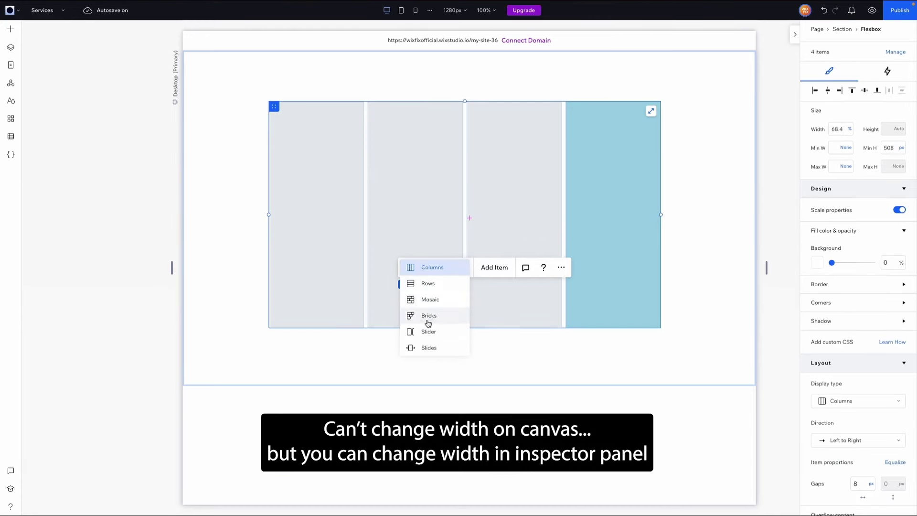
left_click(427, 284)
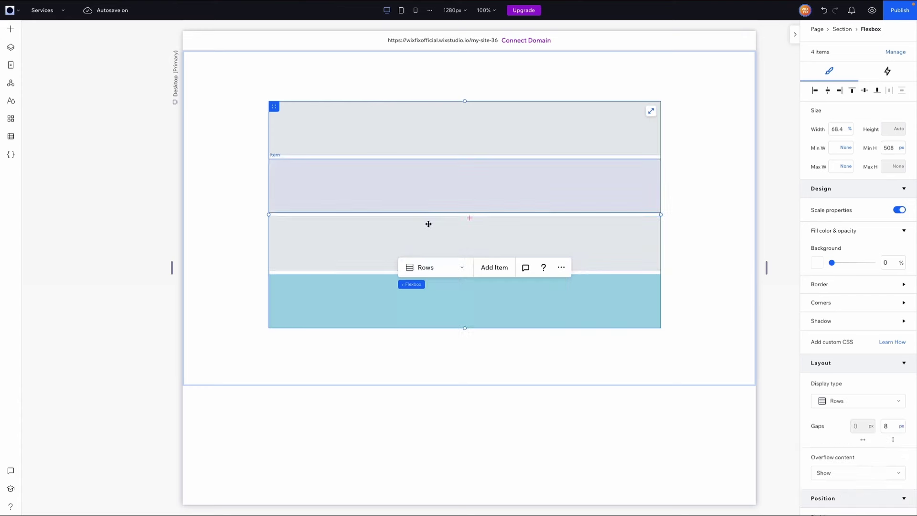
Step: Make the flexbox's second row taller than the other rows
left_click(466, 189)
left_click_drag(466, 213, 464, 235)
left_click(677, 206)
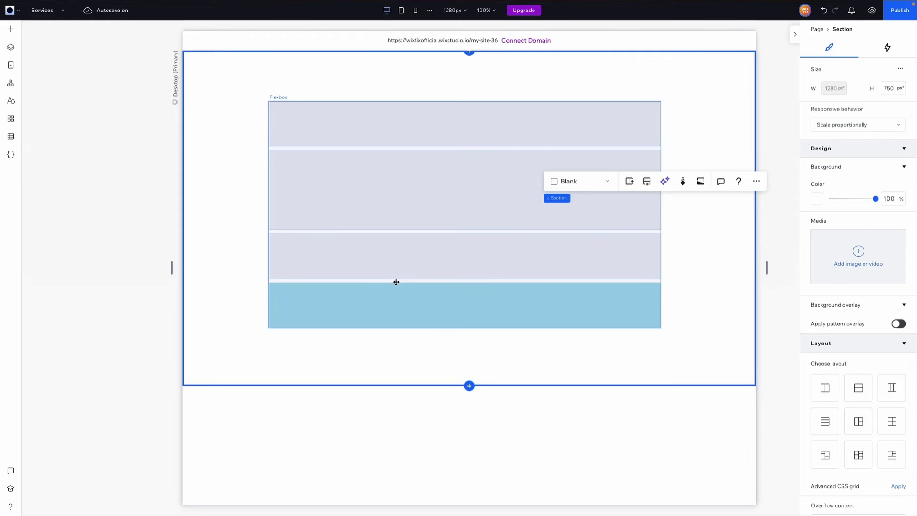
Step: Add a three-item repeater to the empty section below the flexbox
scroll(461, 158, "down", 3)
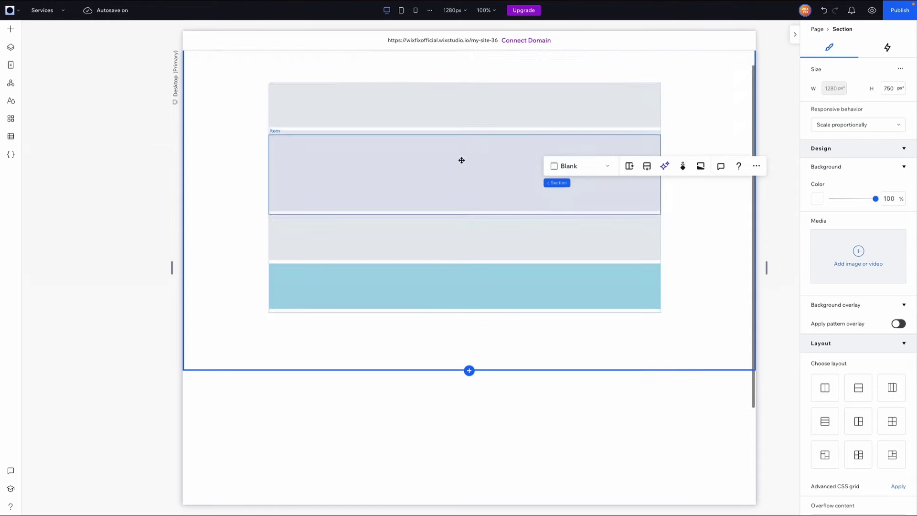
left_click(12, 30)
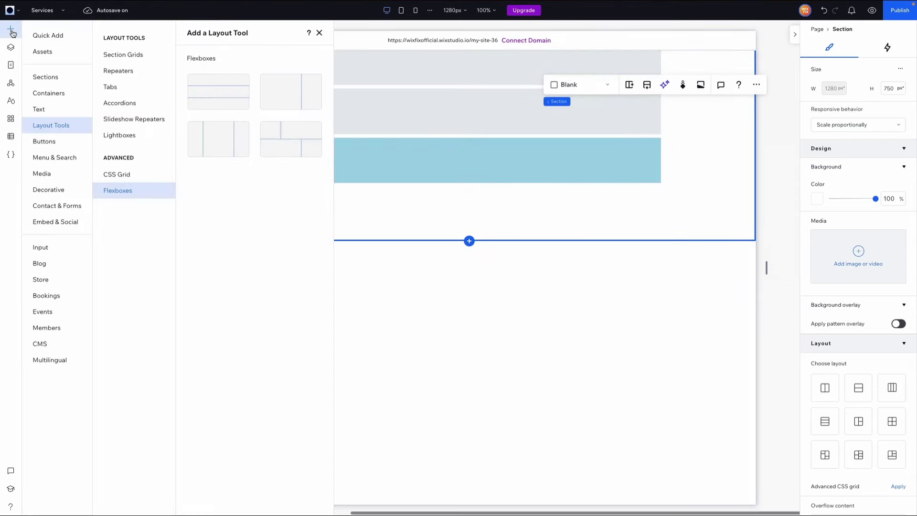
left_click(121, 71)
left_click_drag(255, 120, 464, 347)
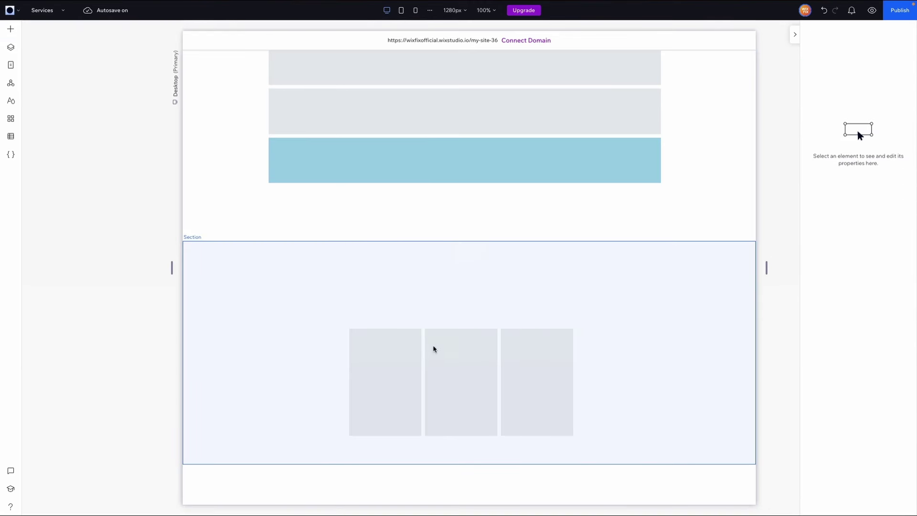
Step: Move the repeater up and to the left within its section and widen it so each item is about 257 px wide
left_click_drag(354, 332, 301, 310)
left_click(301, 310)
left_click(447, 355)
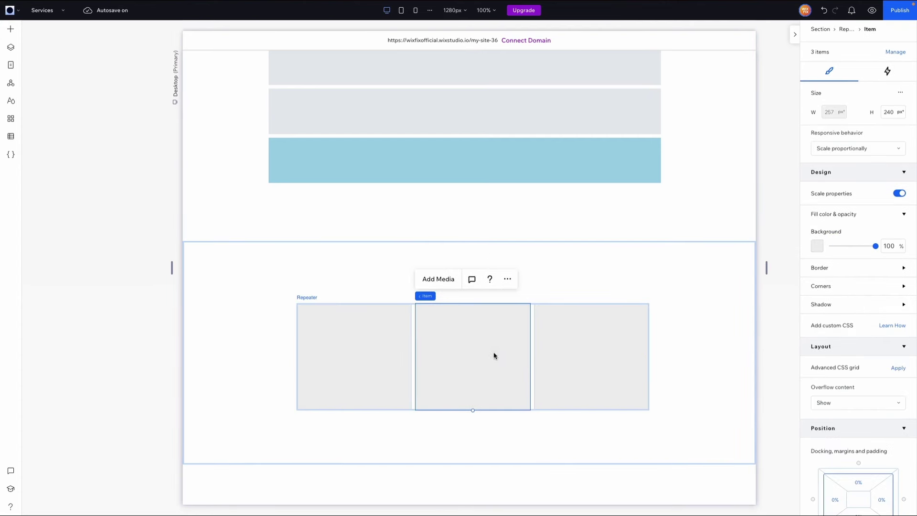
left_click(593, 354)
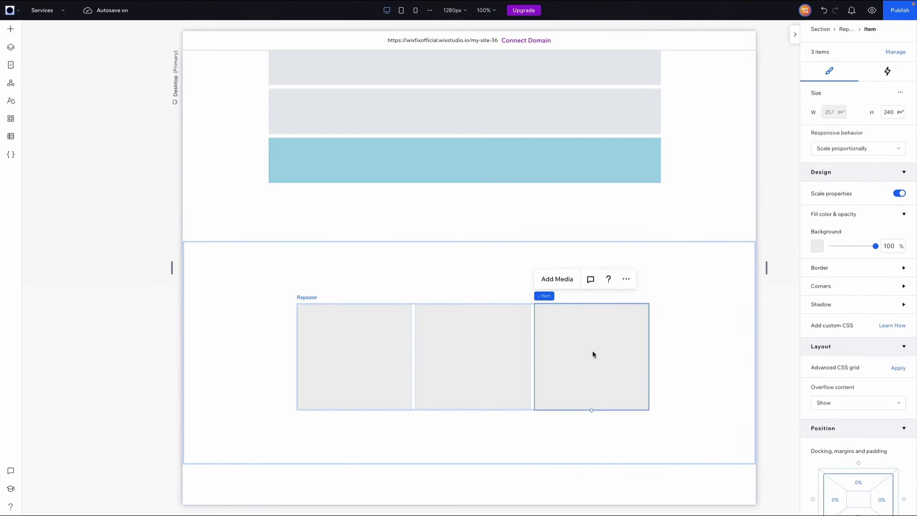
Step: Add a Paragraph 1 text element to the repeater's middle item and check its copy in each of the other items
left_click(11, 31)
left_click(38, 108)
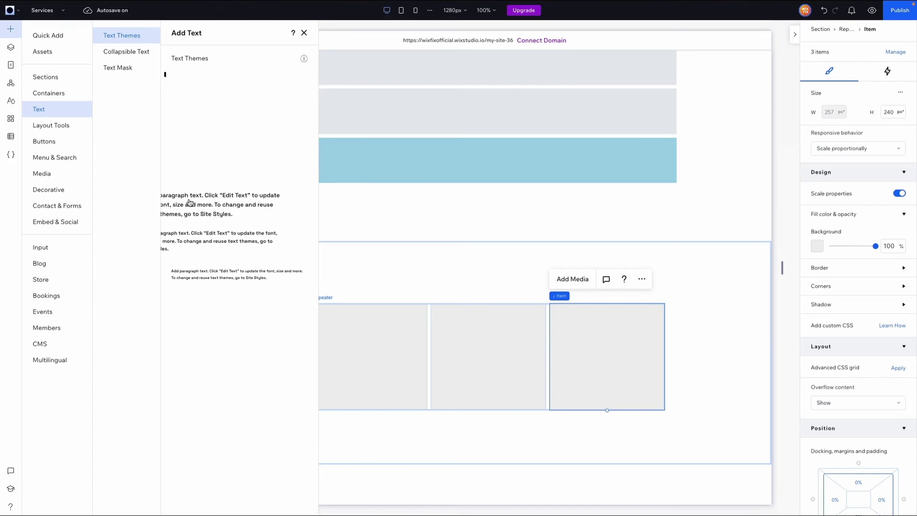
left_click_drag(190, 203, 474, 342)
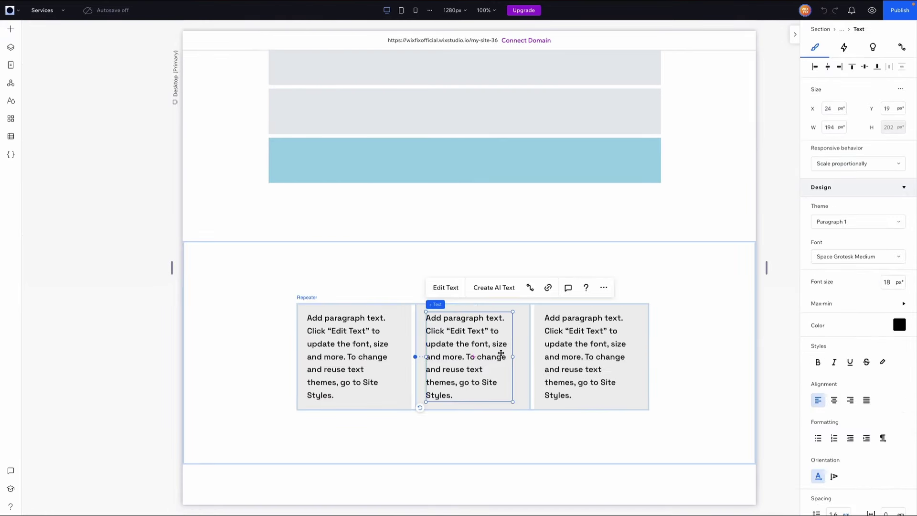
left_click(352, 343)
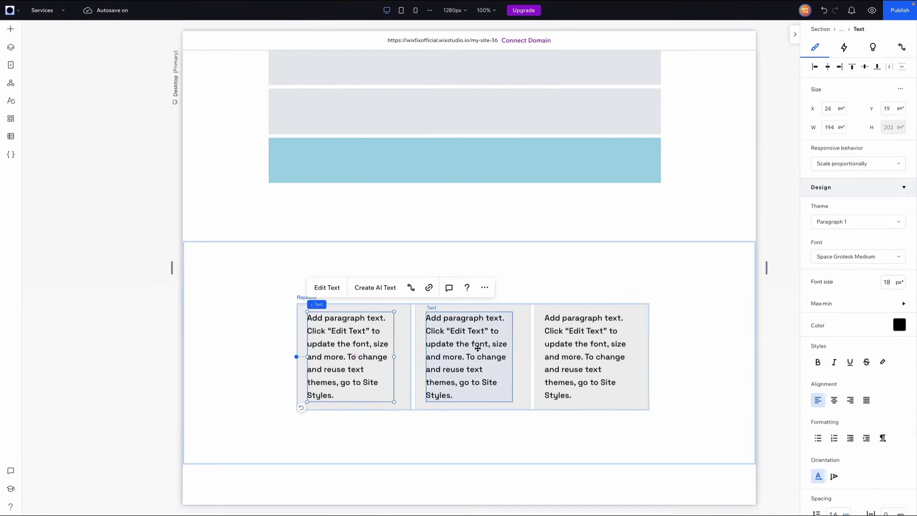
left_click(478, 348)
left_click(582, 345)
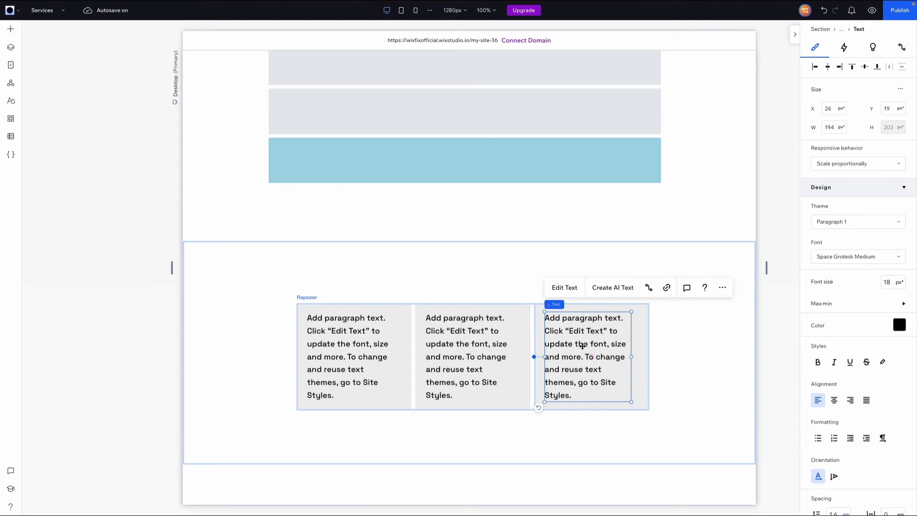
Step: Replace the paragraph text in the repeater's middle item with "sd;fls'dlfks;ldfks;df"
left_click(473, 348)
left_click(445, 287)
type("sd;fls'dlfks;ldfks;d")
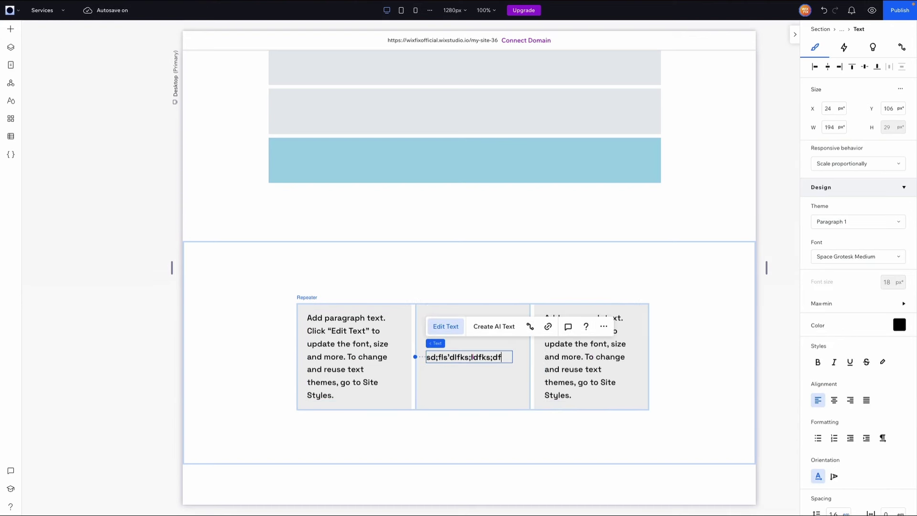
type("f")
left_click(692, 364)
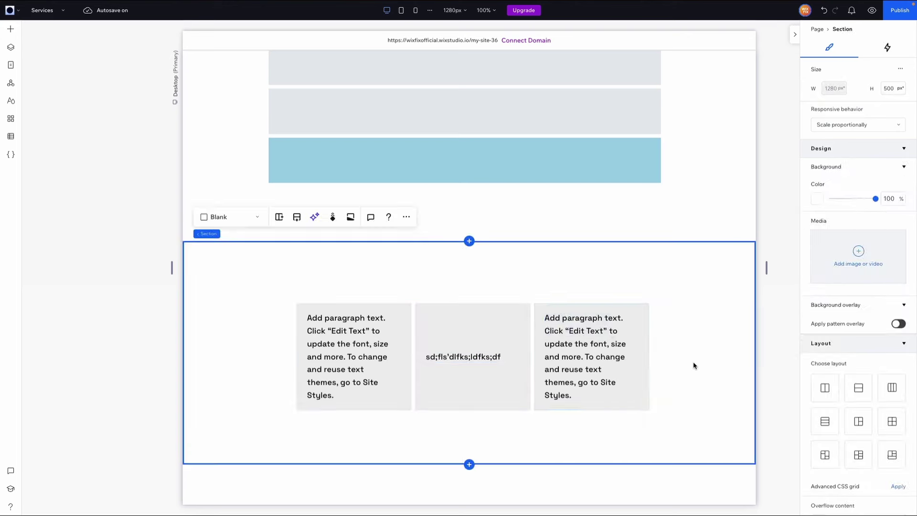
Step: Compare the text elements in the repeater's middle and last items
left_click(485, 358)
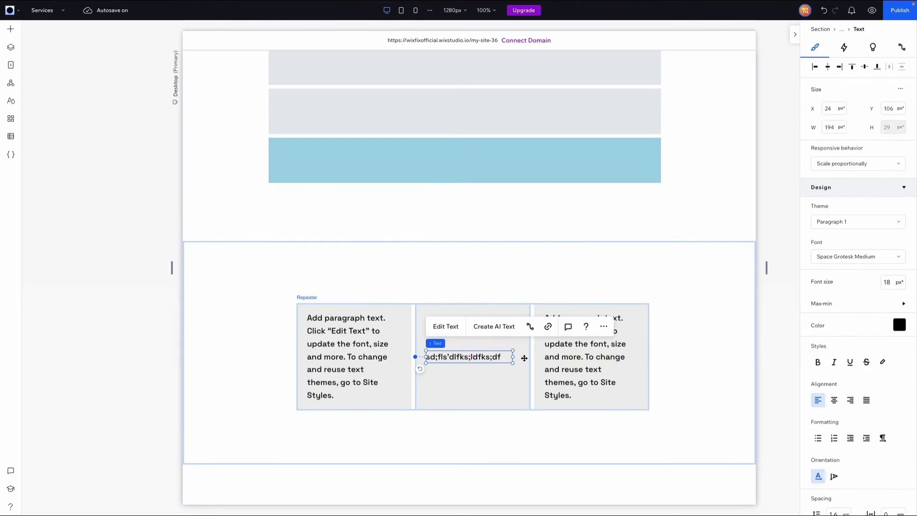
left_click(600, 354)
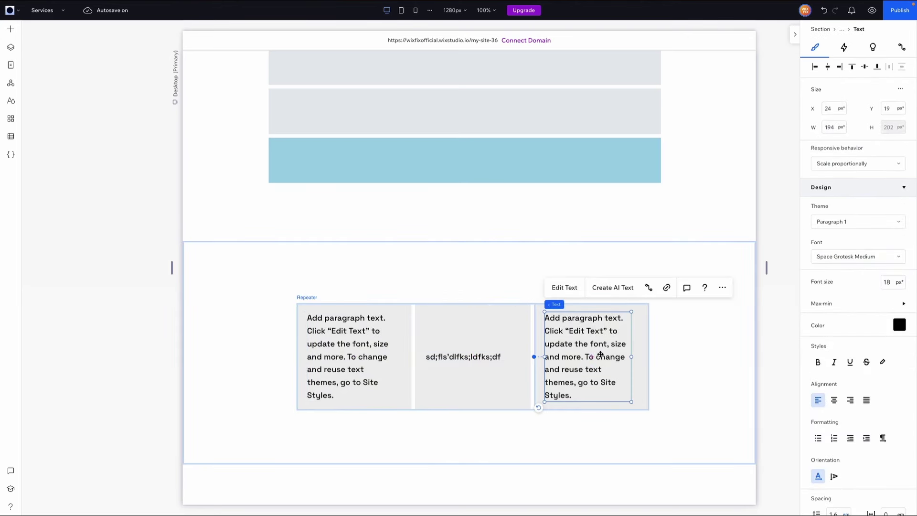
Step: Add a Paragraph 1 text element about 390 px wide to the right half of the flexbox's second row
scroll(425, 223, "up", 3)
left_click(416, 201)
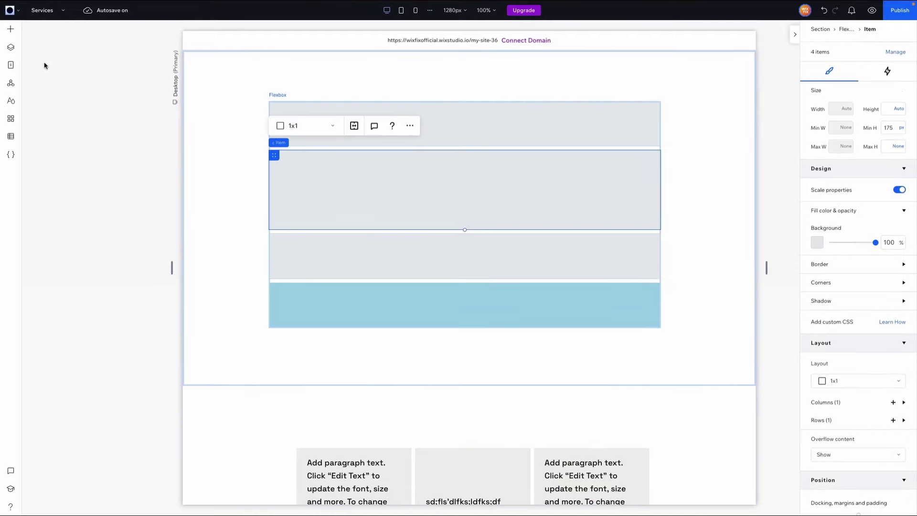
left_click(12, 33)
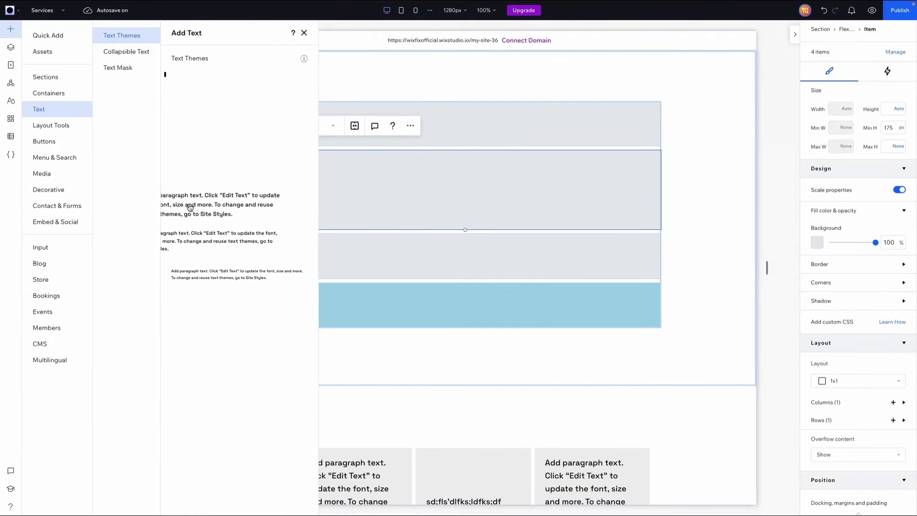
left_click_drag(196, 205, 546, 200)
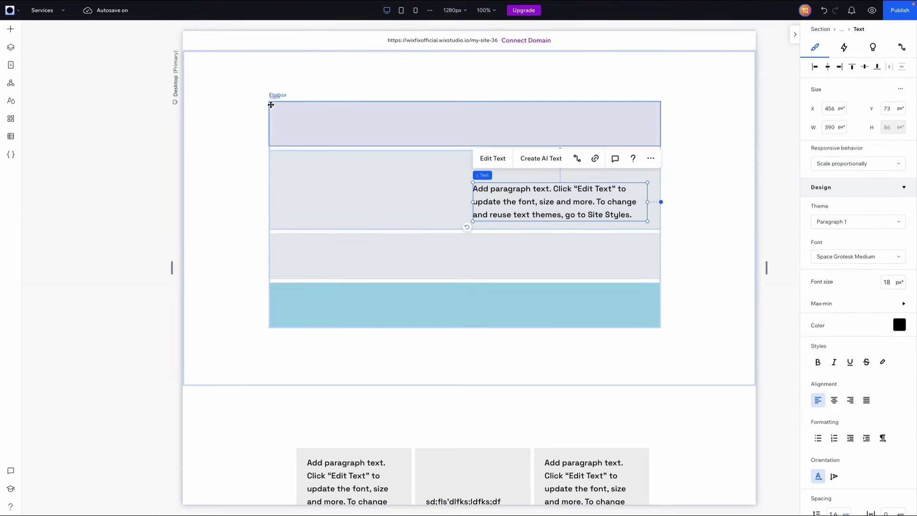
Step: Add the desert dunes image to the flexbox's first row so that it fills the row
left_click(21, 33)
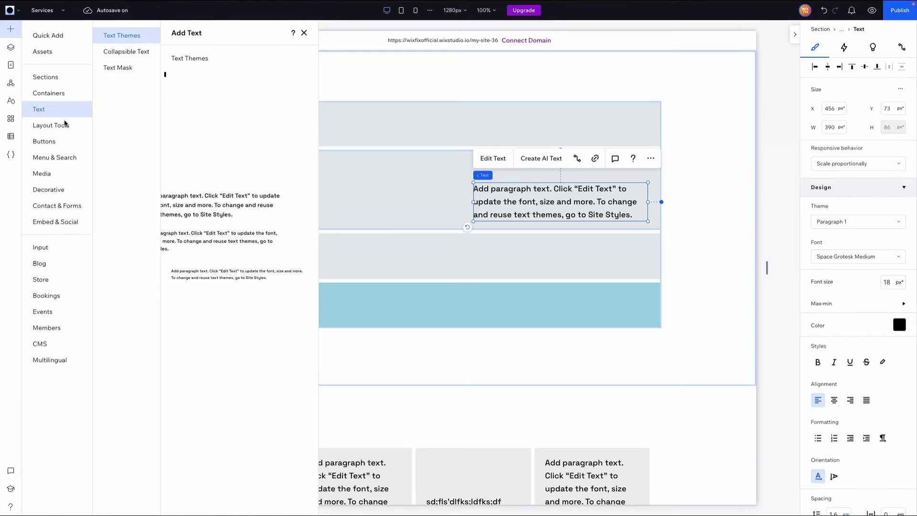
left_click(48, 40)
left_click(704, 148)
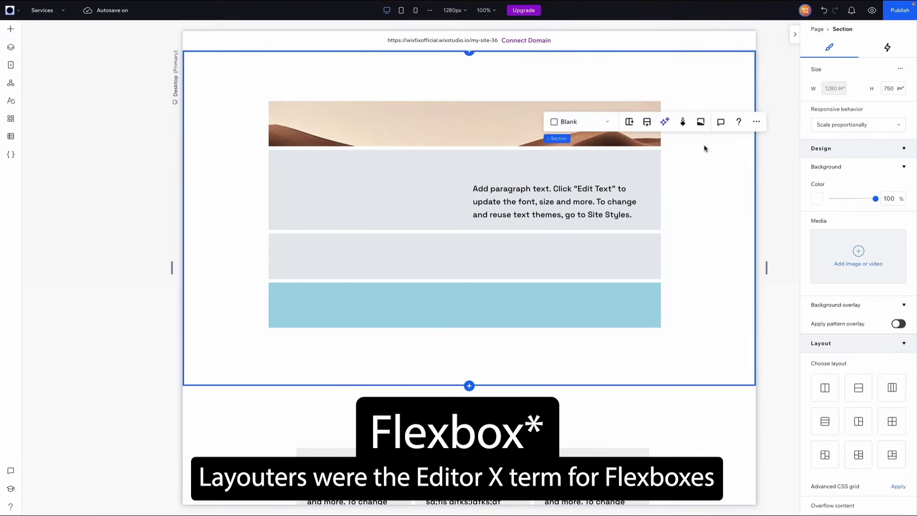
left_click(231, 208)
Step: Examine the CMS connection options of the repeater and of the paragraph text inside the flexbox
scroll(231, 208, "down", 3)
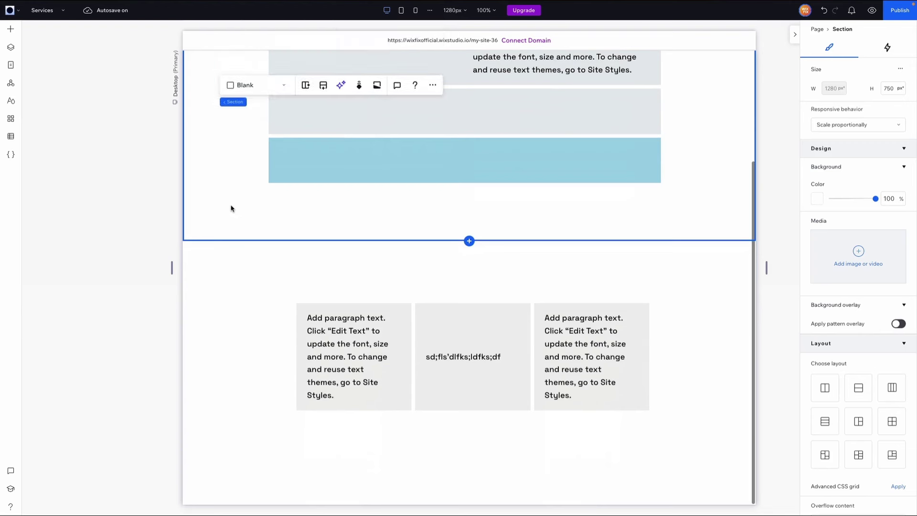
left_click(338, 333)
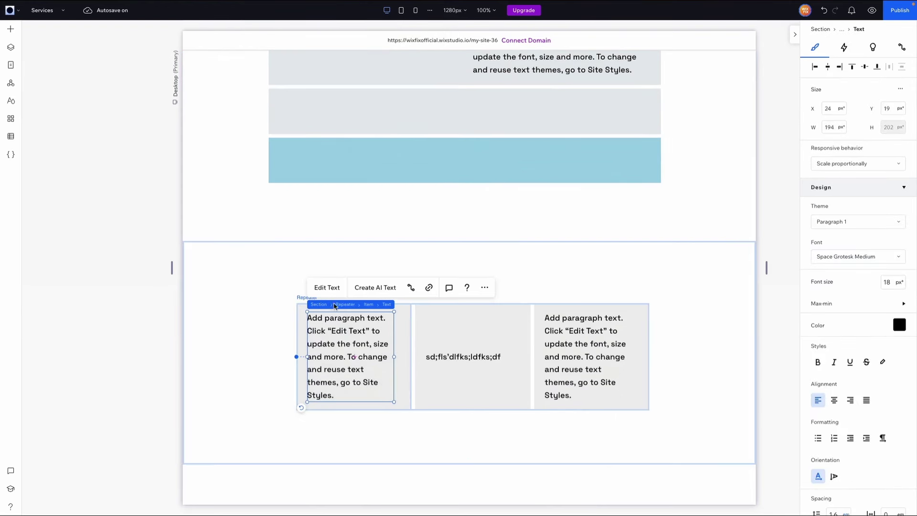
left_click(350, 306)
left_click(897, 71)
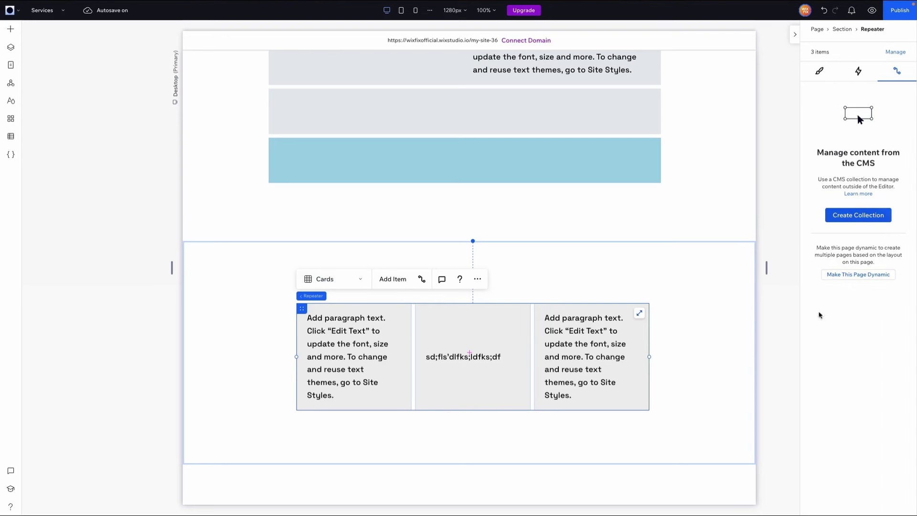
key("ctrl+z")
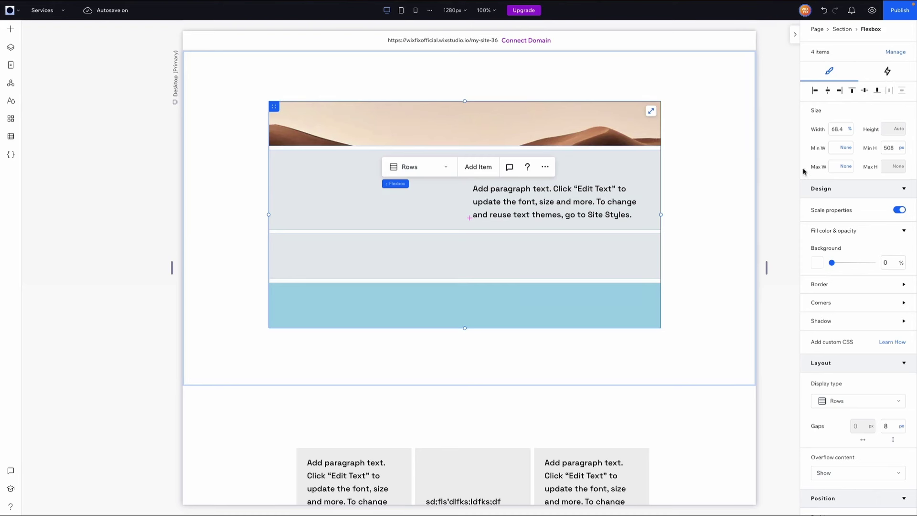
left_click(496, 202)
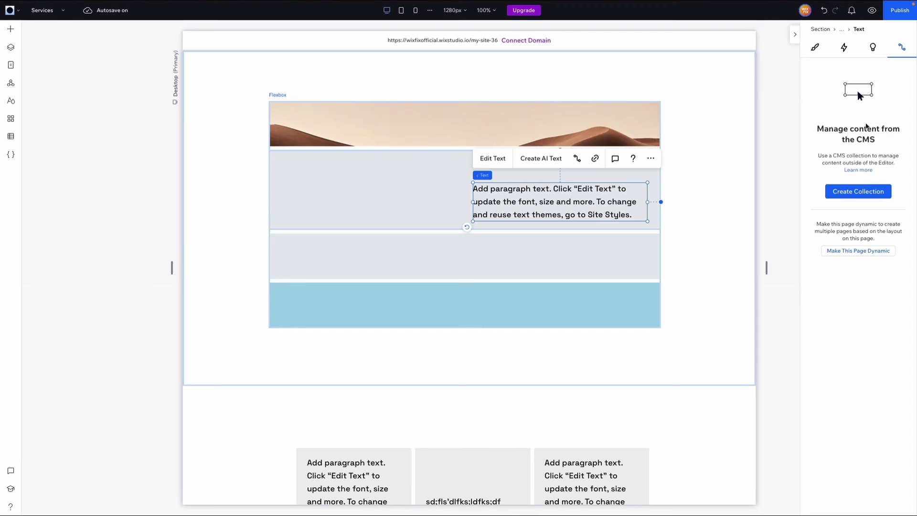
Step: Change the flexbox's display type to Columns
left_click(300, 158)
left_click(304, 143)
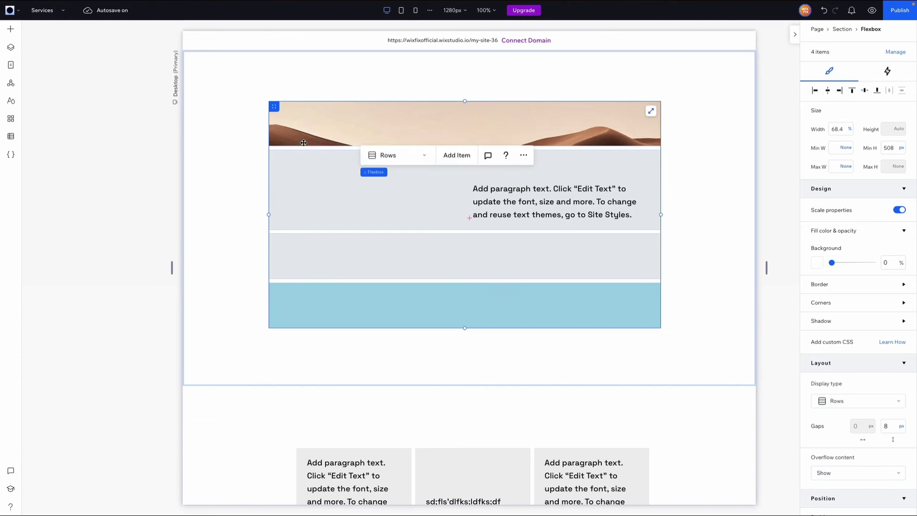
left_click(415, 162)
left_click(391, 140)
left_click(714, 245)
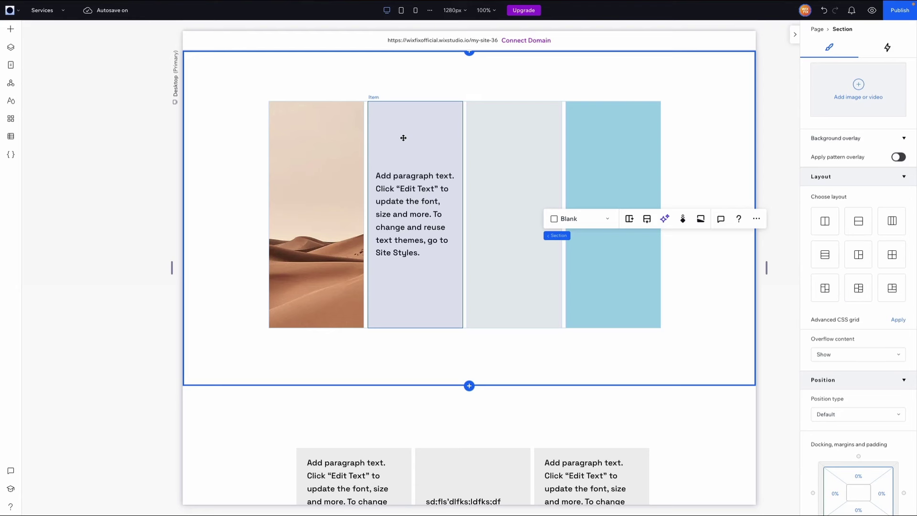
Step: Review the display types available for the flexbox and keep Columns
left_click(450, 160)
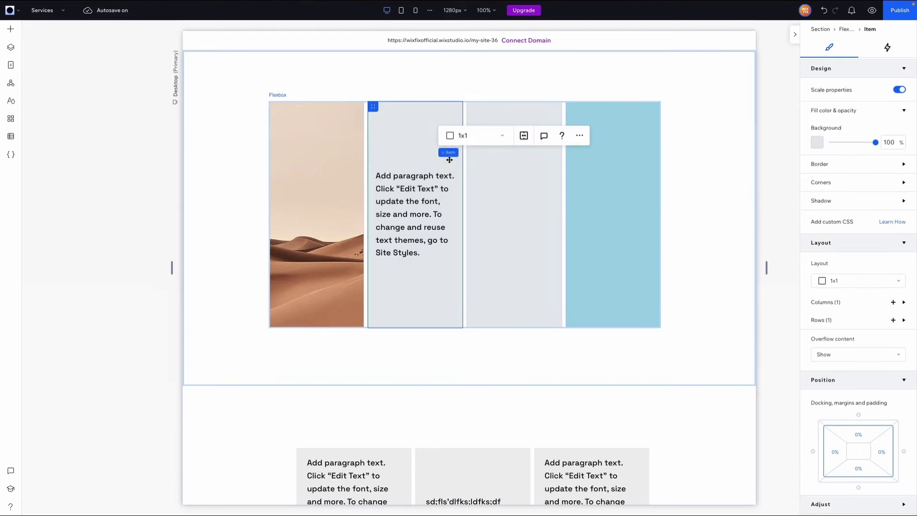
left_click(451, 152)
scroll(807, 229, "down", 2)
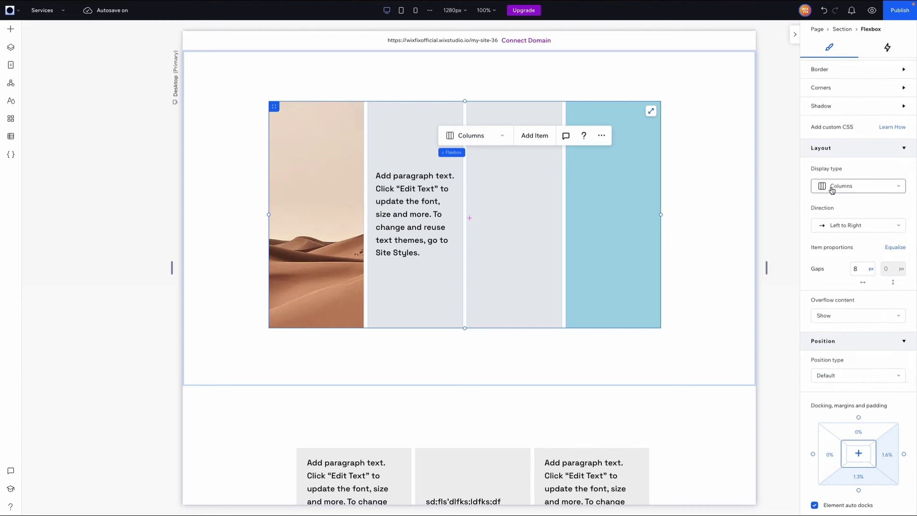
left_click(860, 190)
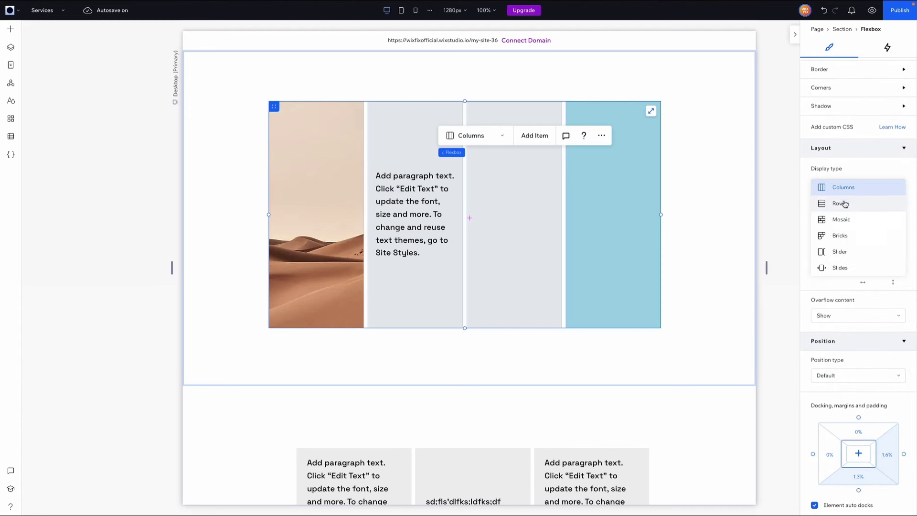
left_click(841, 187)
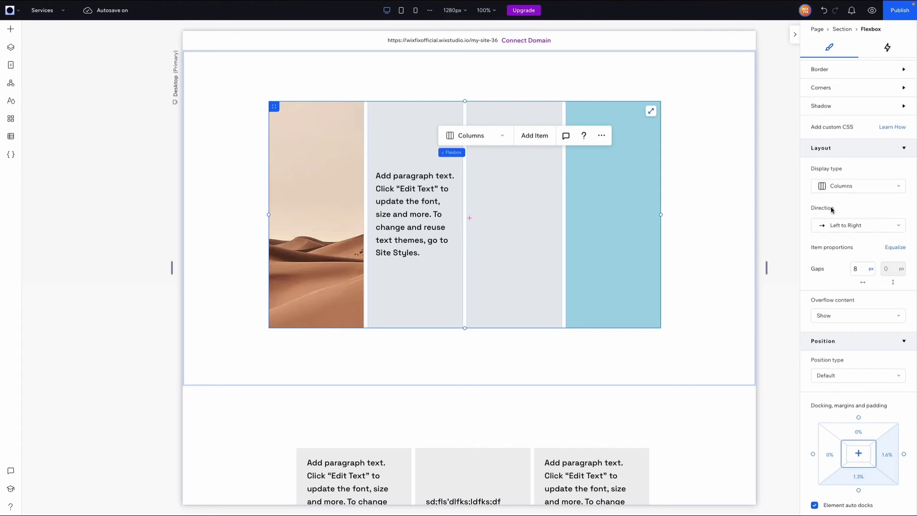
left_click(831, 189)
left_click(838, 186)
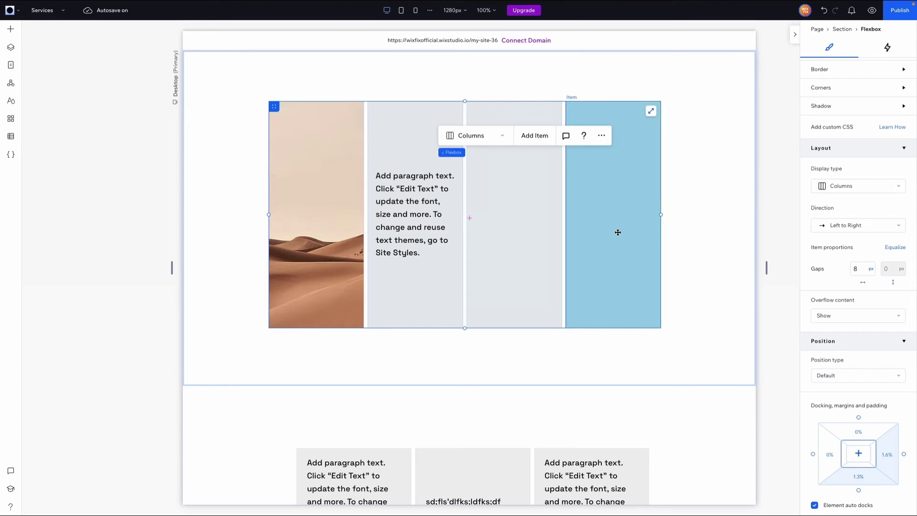
Step: Try the Right to Left direction on the flexbox and return it to Left to Right
left_click(842, 230)
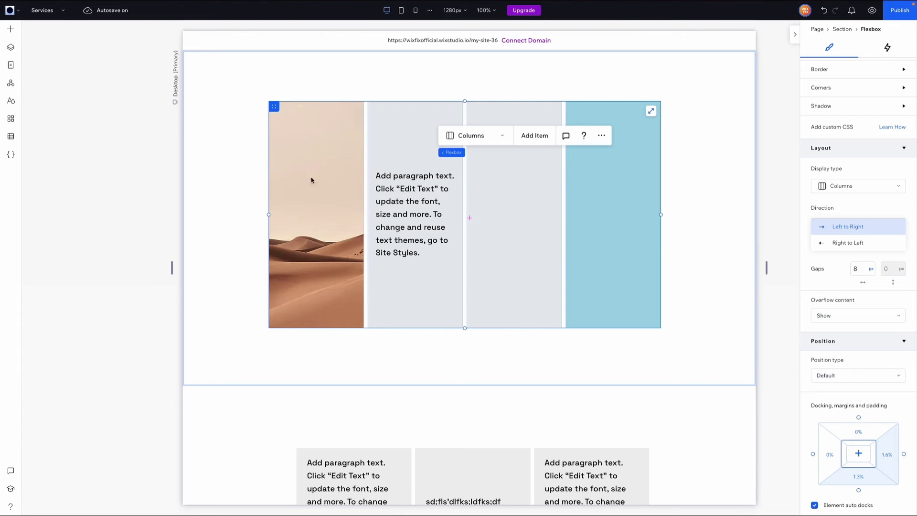
left_click(842, 242)
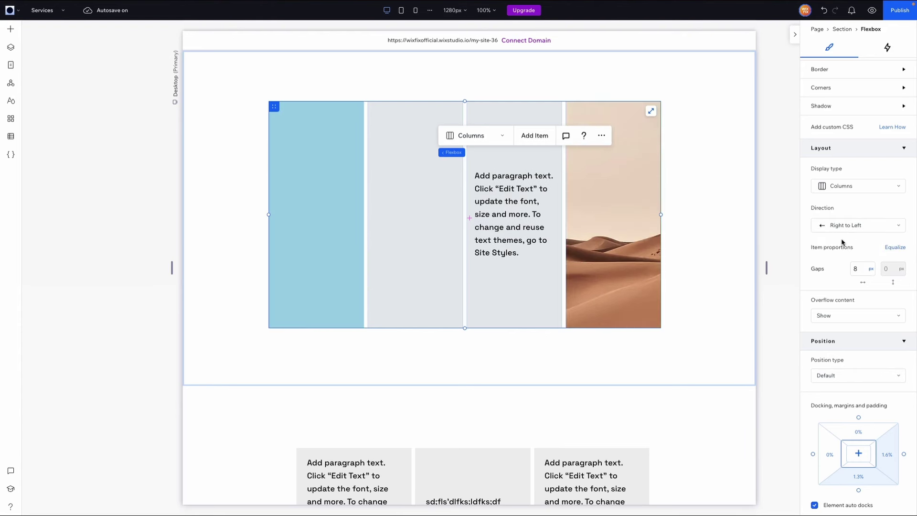
left_click(839, 226)
left_click(833, 209)
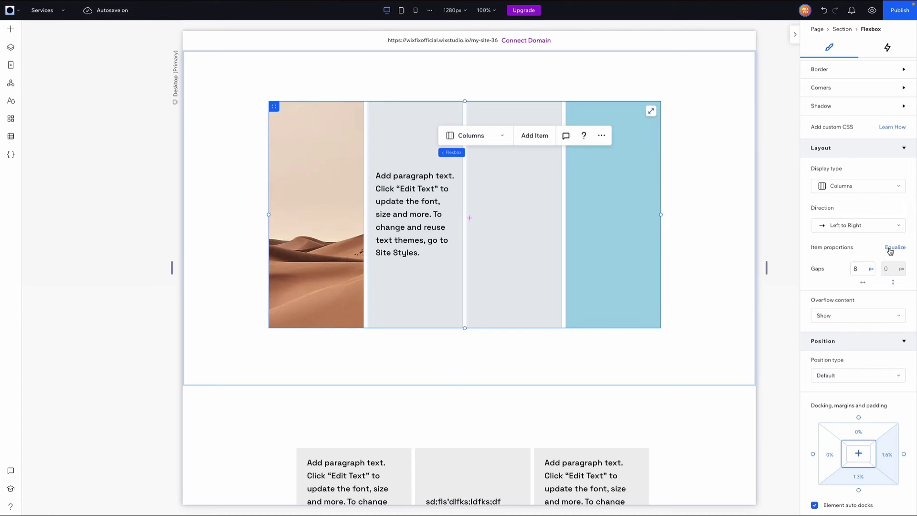
Step: Set the width of the flexbox's second column, the one with the paragraph text, to 45%
left_click(322, 170)
left_click(414, 156)
left_click(506, 187)
left_click(612, 191)
left_click(417, 158)
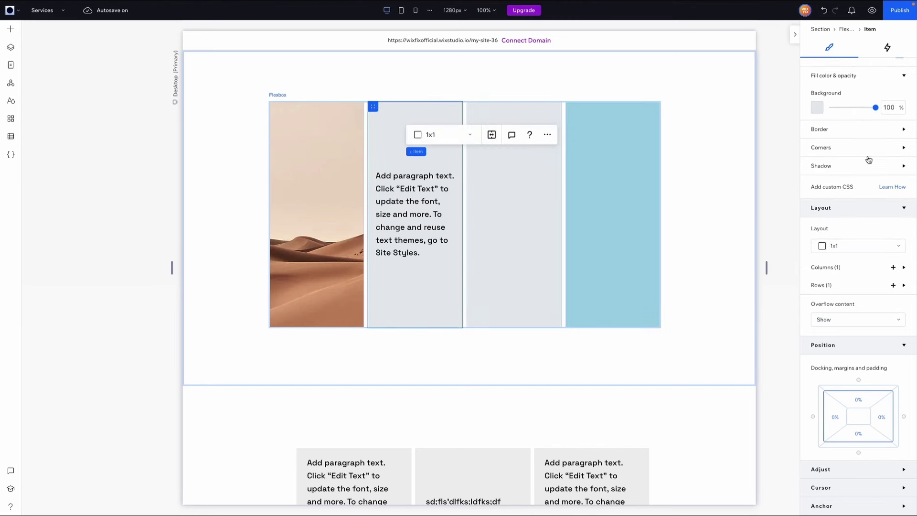
scroll(883, 157, "up", 1)
scroll(883, 157, "up", 2)
left_click(842, 109)
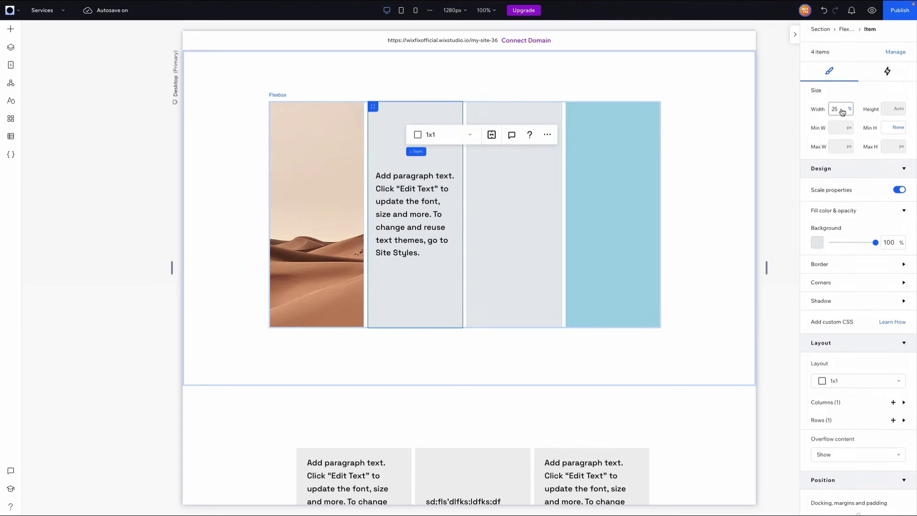
type("45")
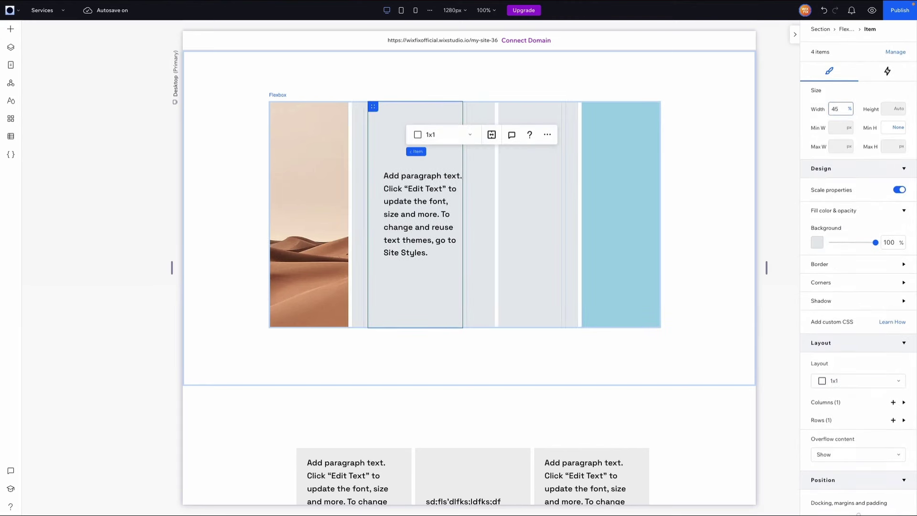
left_click(700, 220)
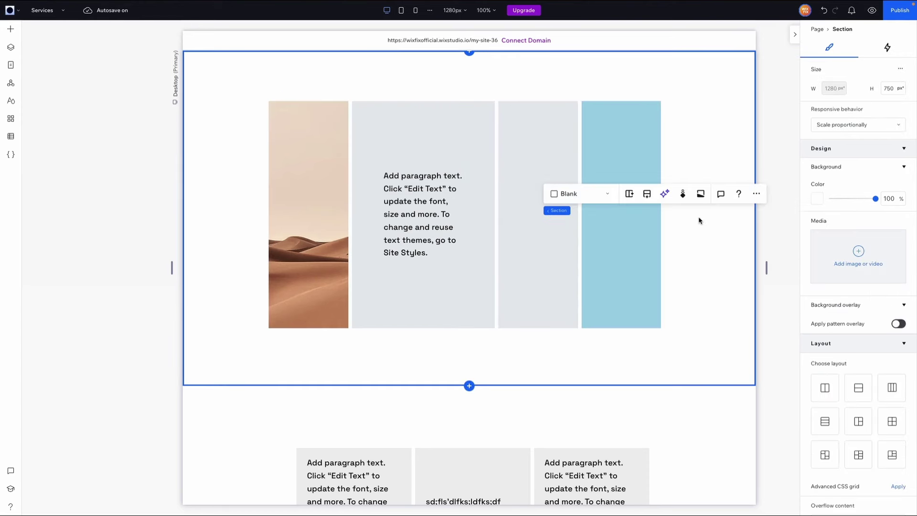
Step: Equalize the flexbox's item proportions at the tablet breakpoint and compare with the desktop layout
left_click(516, 221)
left_click(401, 10)
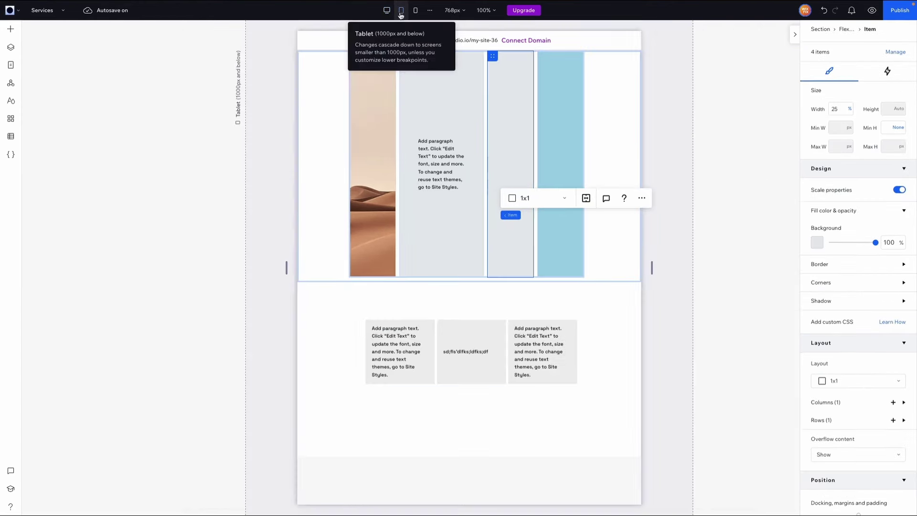
left_click(537, 215)
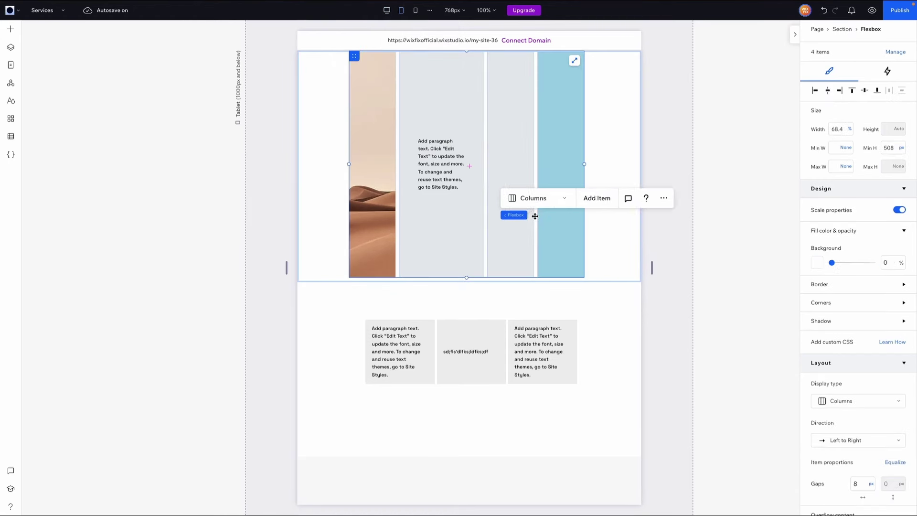
scroll(862, 283, "down", 3)
left_click(894, 330)
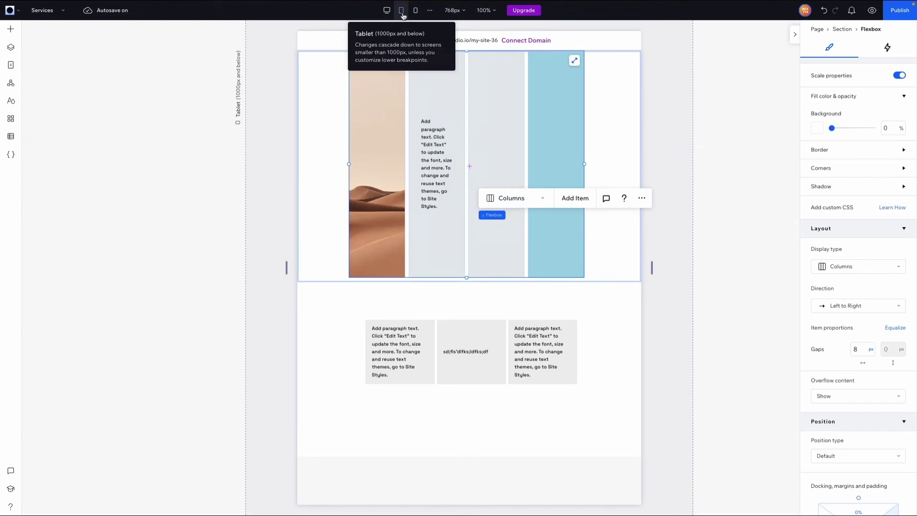
left_click(386, 10)
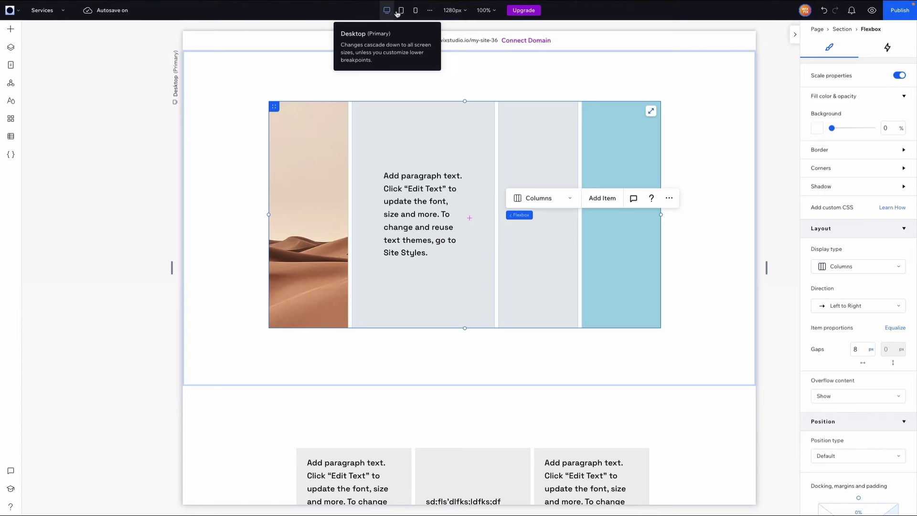
Step: Set the flexbox's display type to Rows at the tablet breakpoint and check the result at the mobile breakpoint
left_click(402, 10)
left_click(851, 266)
left_click(853, 287)
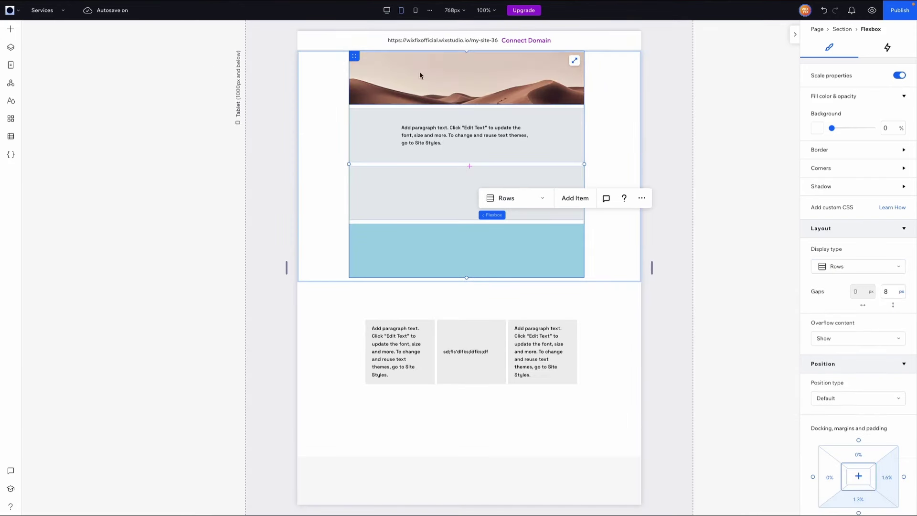
left_click(416, 11)
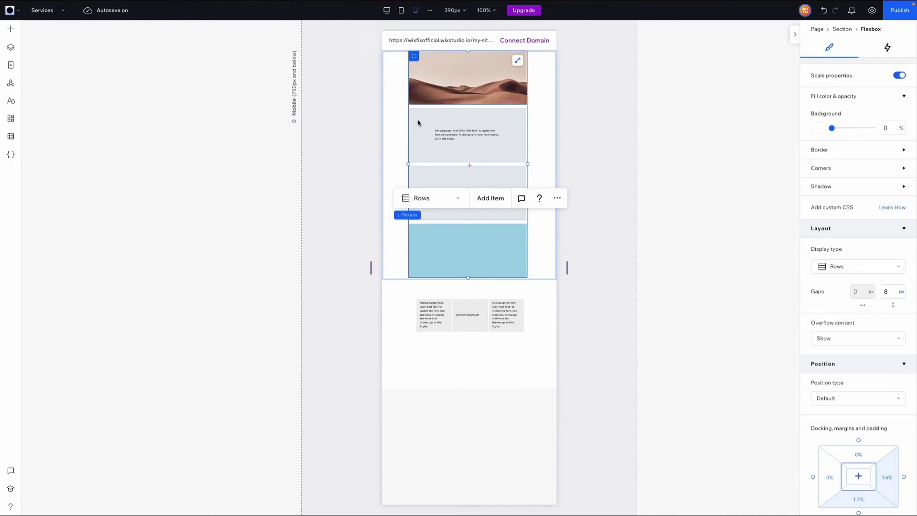
Step: Set the horizontal gap between the flexbox's columns to 24 px at the desktop breakpoint
left_click(387, 11)
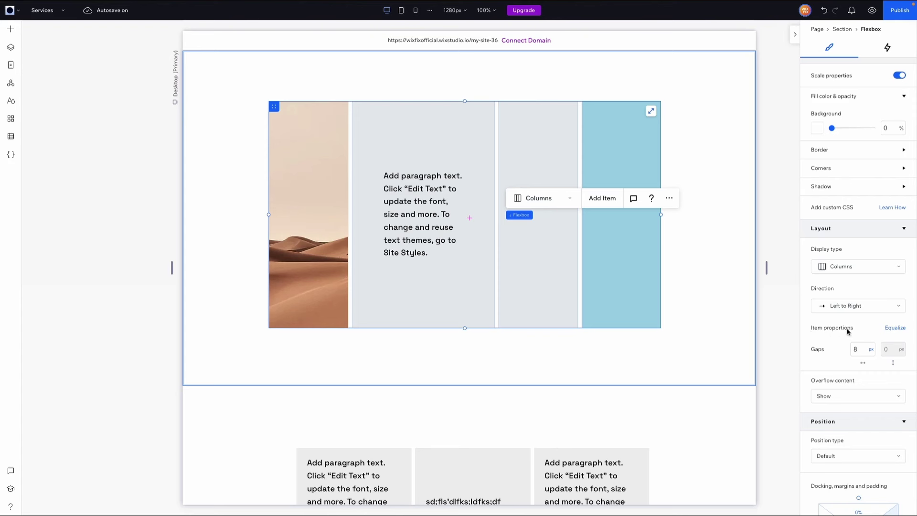
left_click(863, 351)
key("Return")
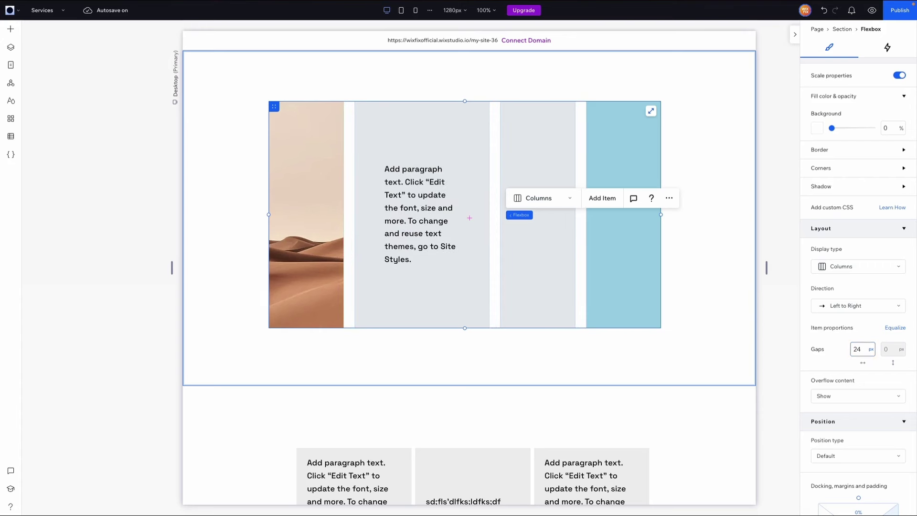
scroll(845, 296, "up", 1)
scroll(832, 218, "down", 2)
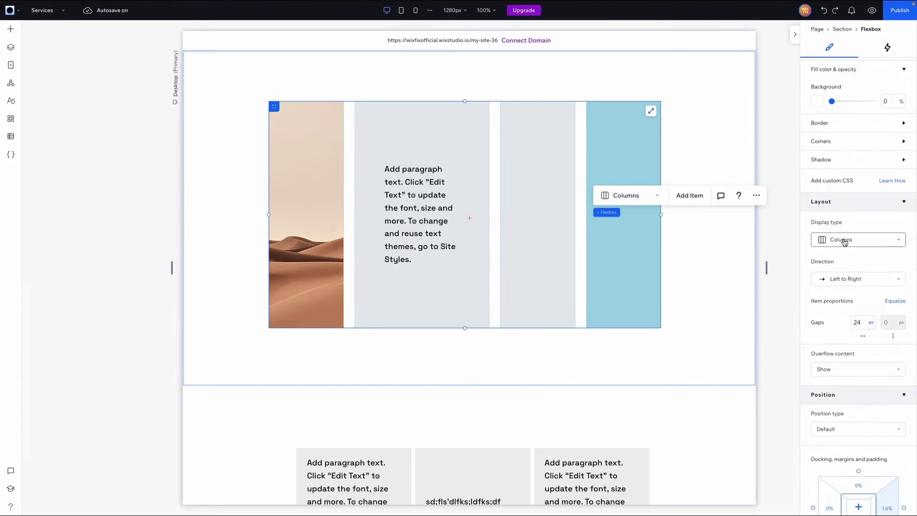
Step: Set the flexbox's display type to Rows at the desktop breakpoint and stretch the paragraph-text row to about 206 px high
left_click(845, 240)
left_click(845, 258)
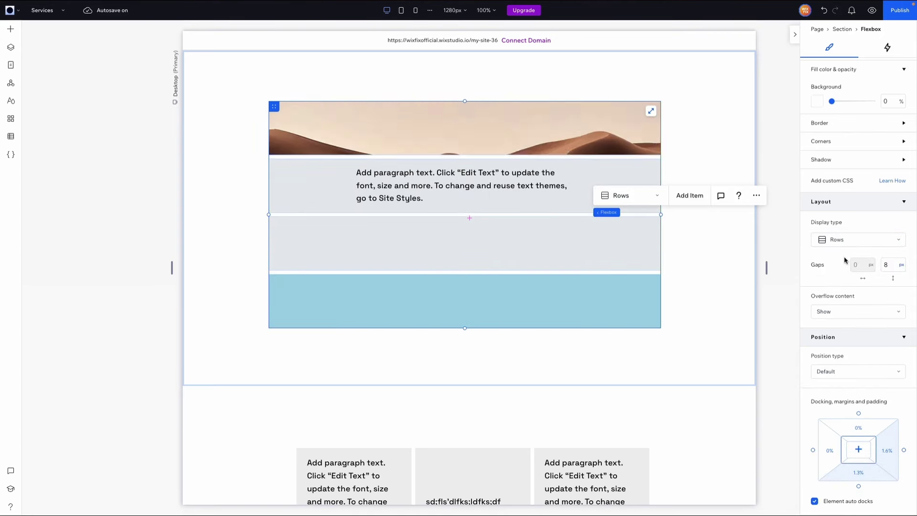
left_click(501, 211)
left_click_drag(464, 211, 465, 249)
Step: Set the minimum height of the flexbox's paragraph-text row to 22 vw
scroll(827, 196, "up", 3)
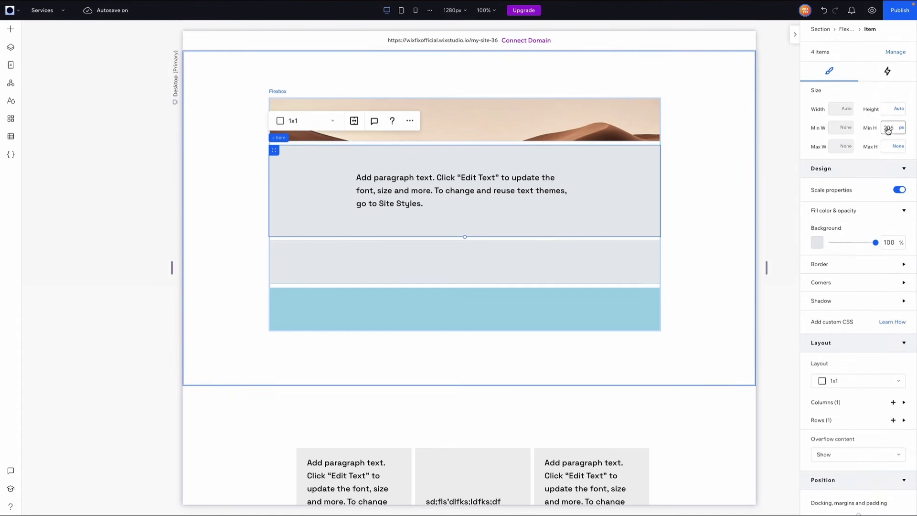
left_click(901, 129)
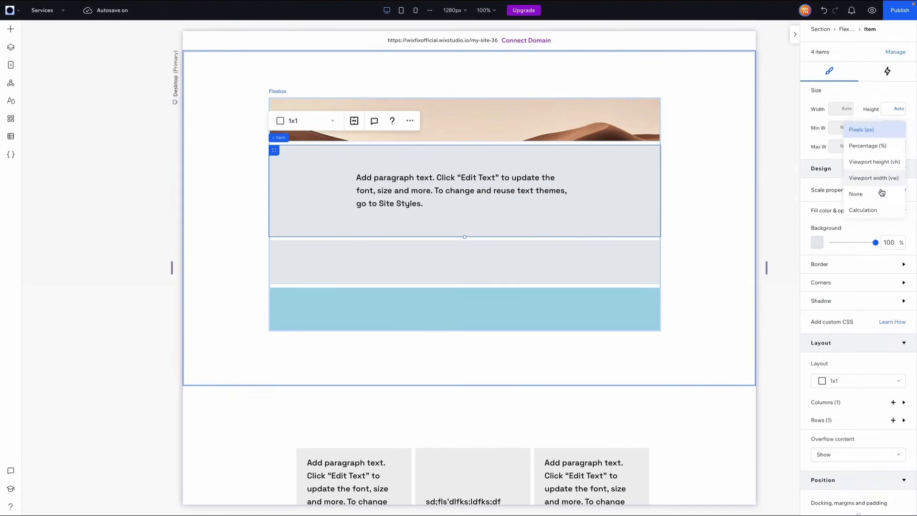
left_click(888, 128)
type("22")
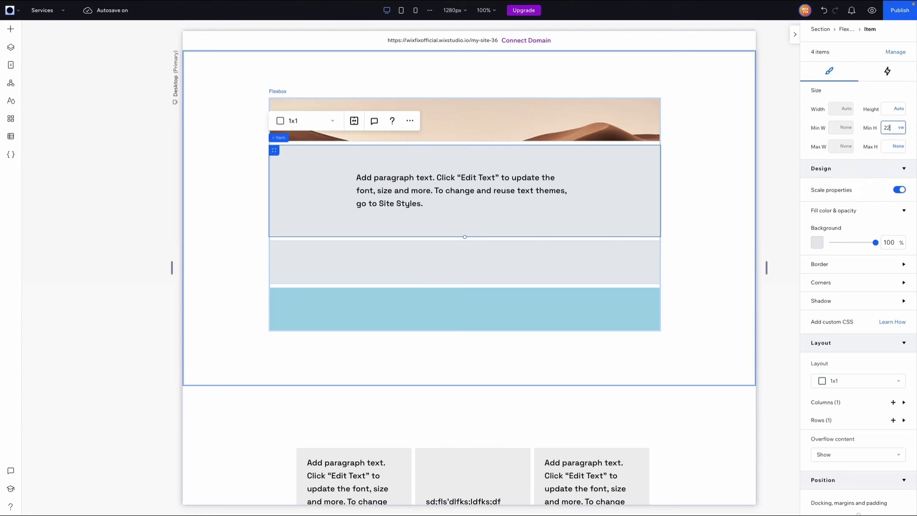
key("Return")
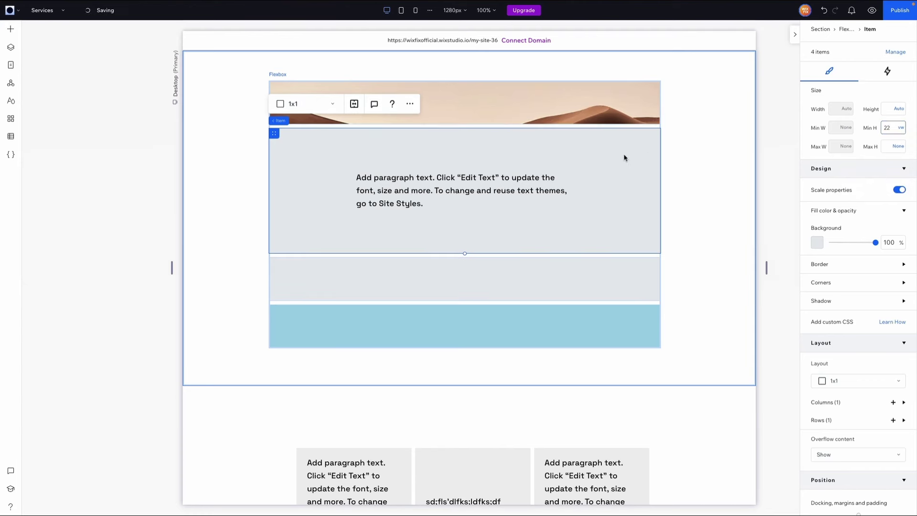
left_click(715, 179)
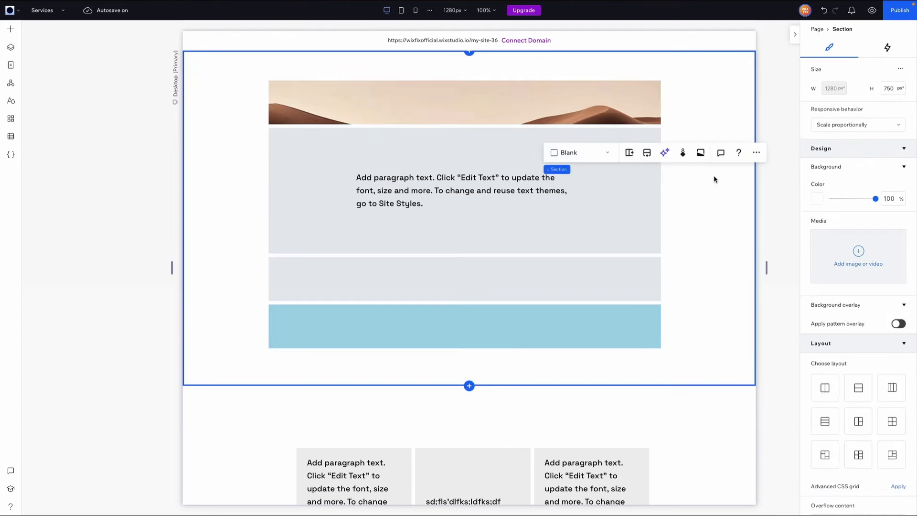
Step: Set the vertical gap between the flexbox's rows to 24 px and make the empty third row slightly taller
left_click(566, 210)
left_click(306, 121)
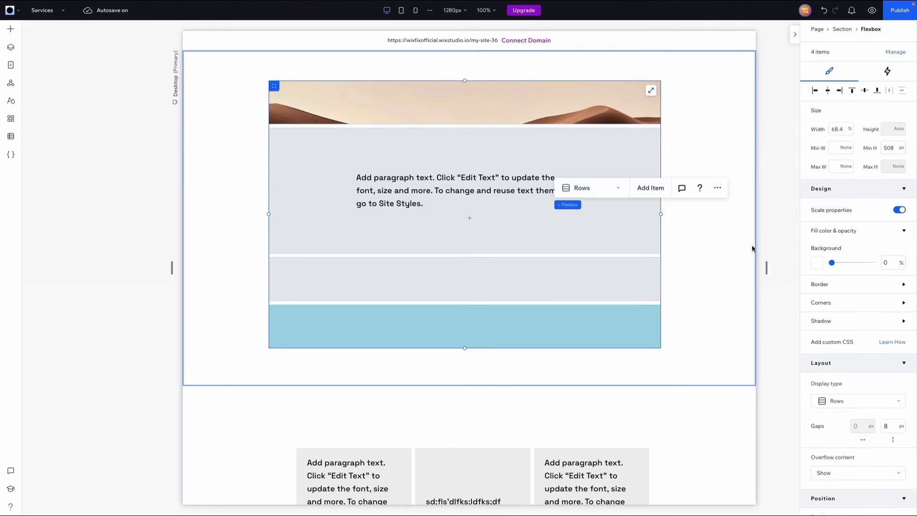
scroll(829, 229, "down", 5)
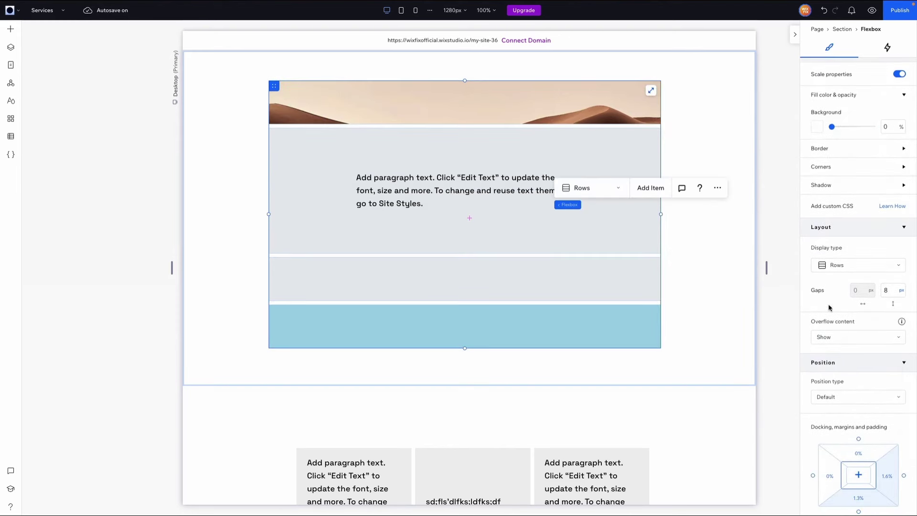
left_click(893, 291)
left_click(901, 291)
left_click(907, 278)
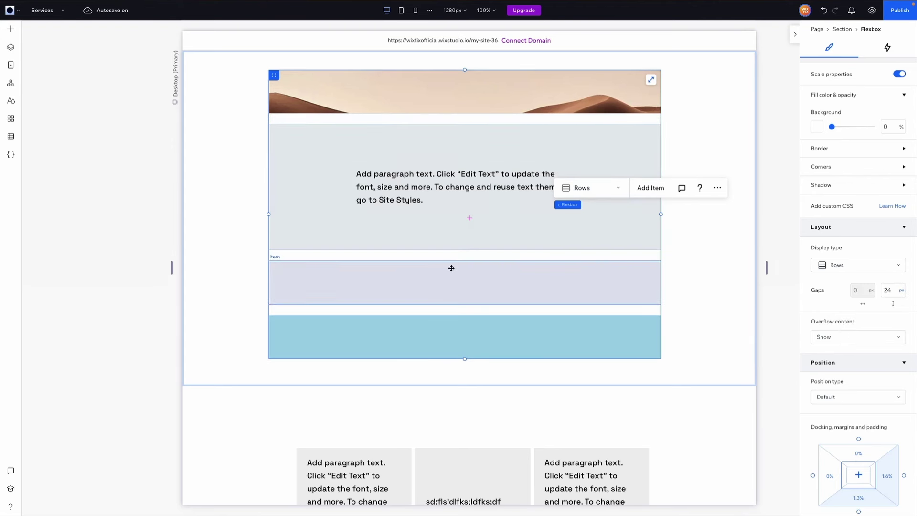
left_click(354, 281)
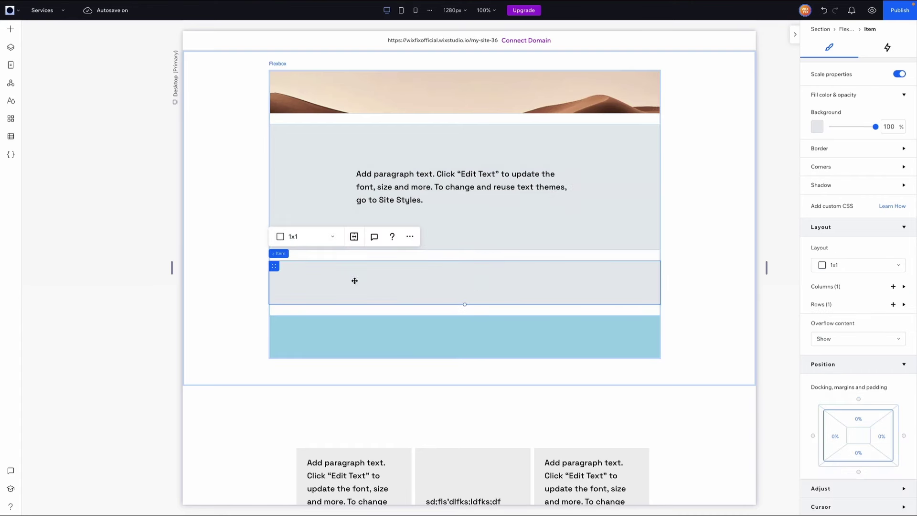
left_click_drag(466, 304, 468, 315)
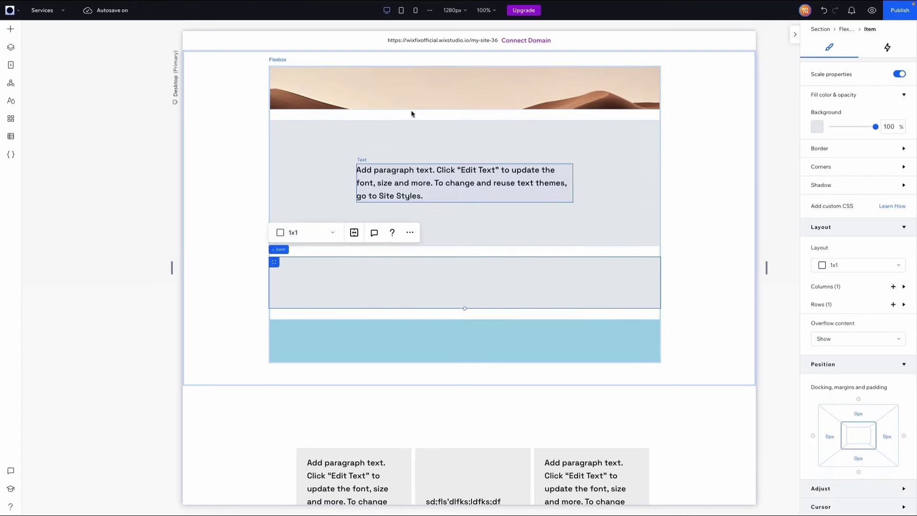
Step: Set the flexbox's display type to Mosaic at the desktop breakpoint
left_click(850, 265)
left_click(841, 282)
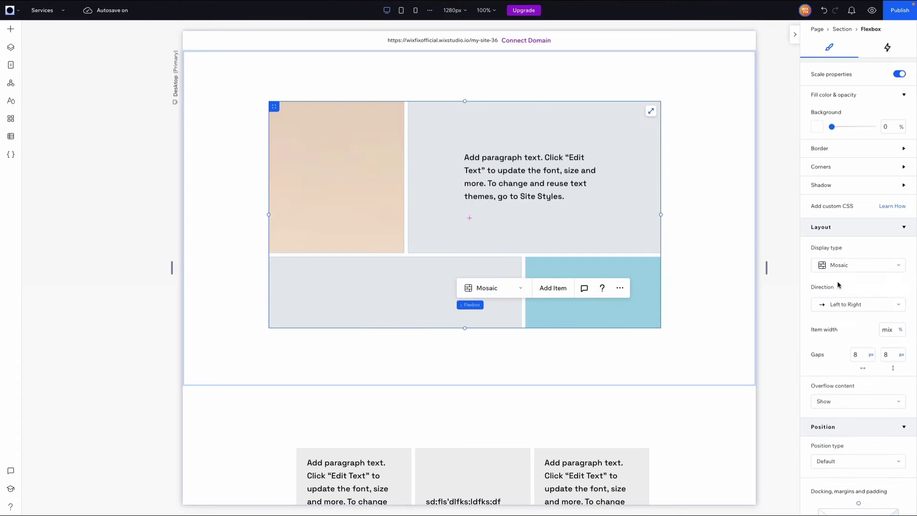
left_click(702, 237)
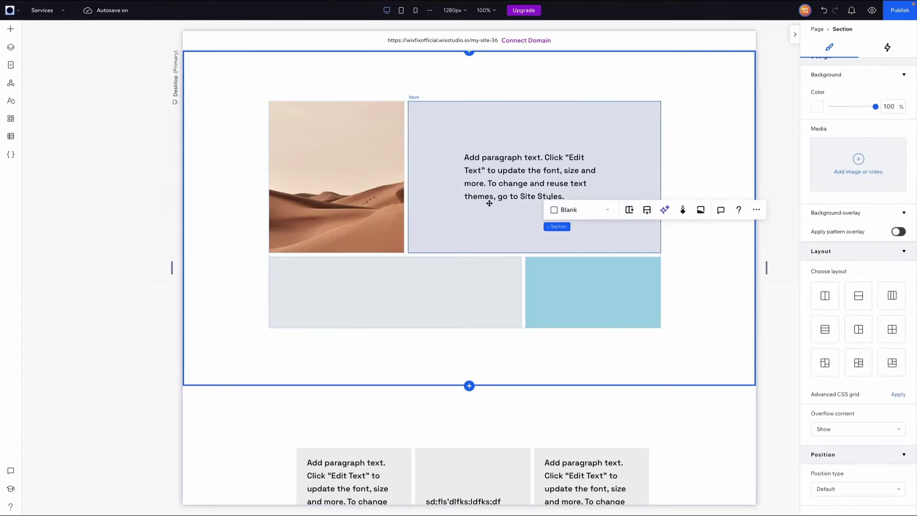
Step: Set the width of the mosaic item containing the desert image to 60%
left_click(354, 148)
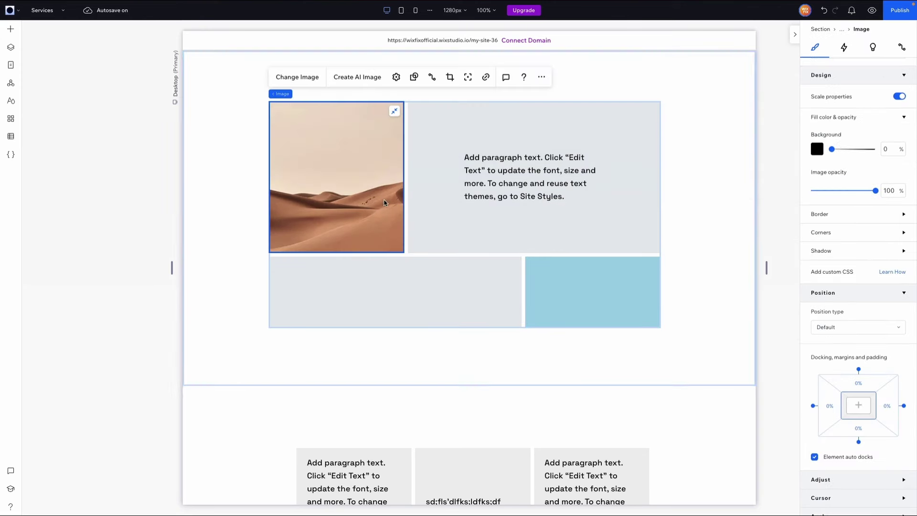
left_click(324, 94)
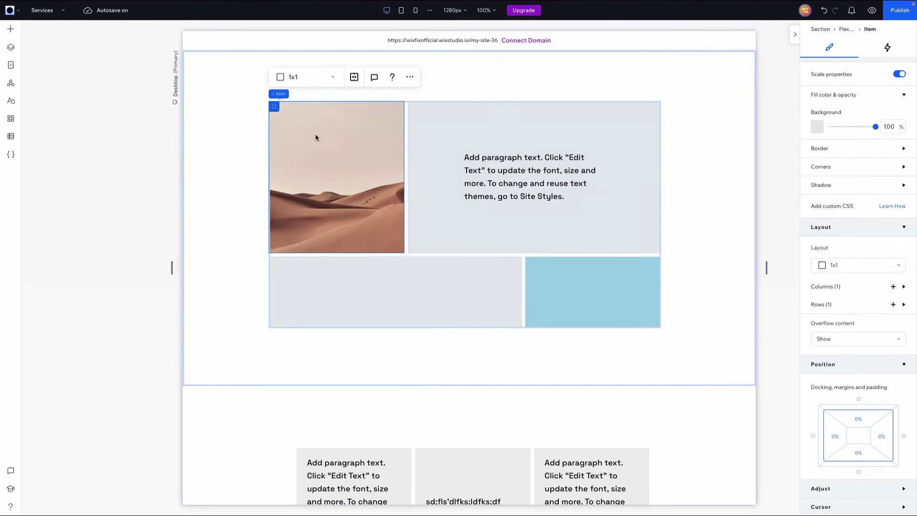
scroll(848, 195, "up", 3)
left_click(841, 110)
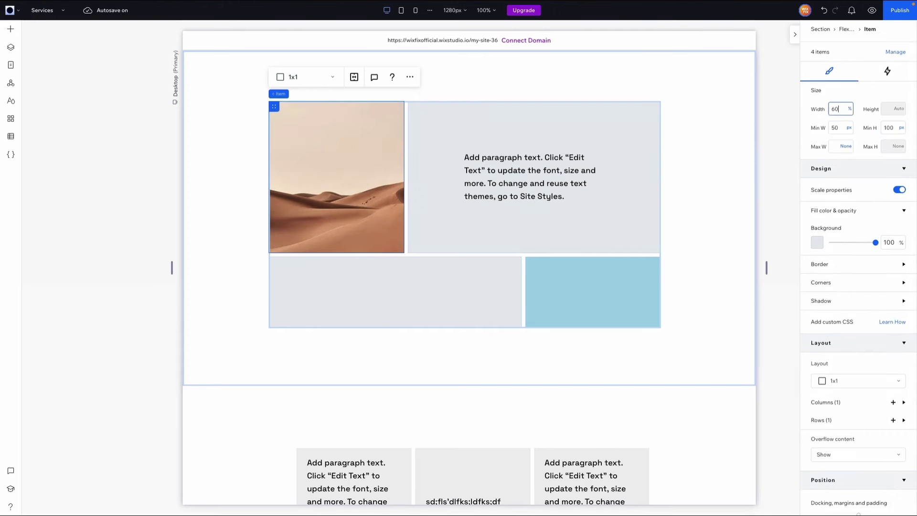
key("Return")
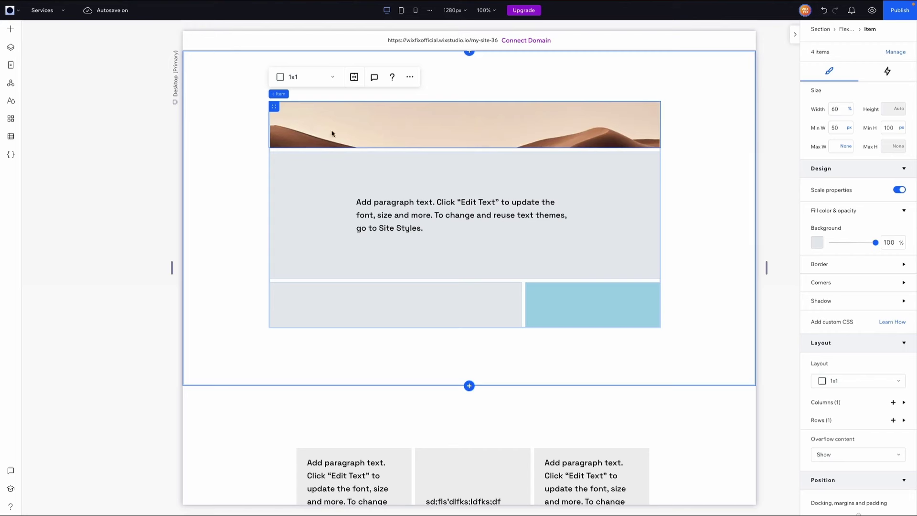
Step: Set the width of the mosaic item containing the paragraph text to 30%
left_click(325, 166)
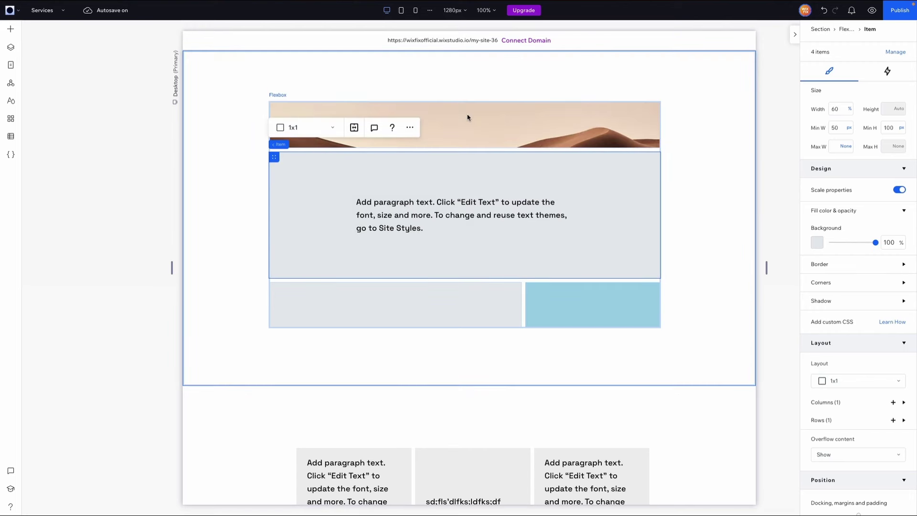
left_click(387, 108)
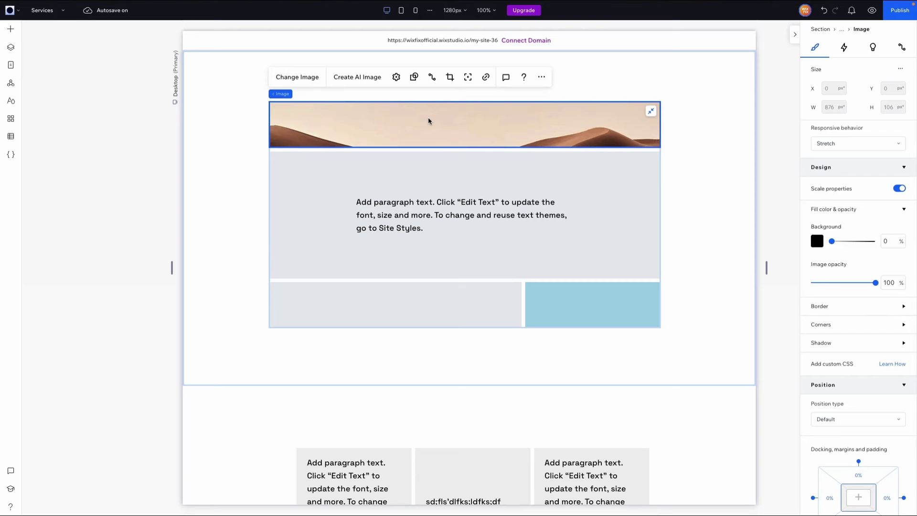
left_click(459, 157)
left_click(453, 133)
left_click(455, 169)
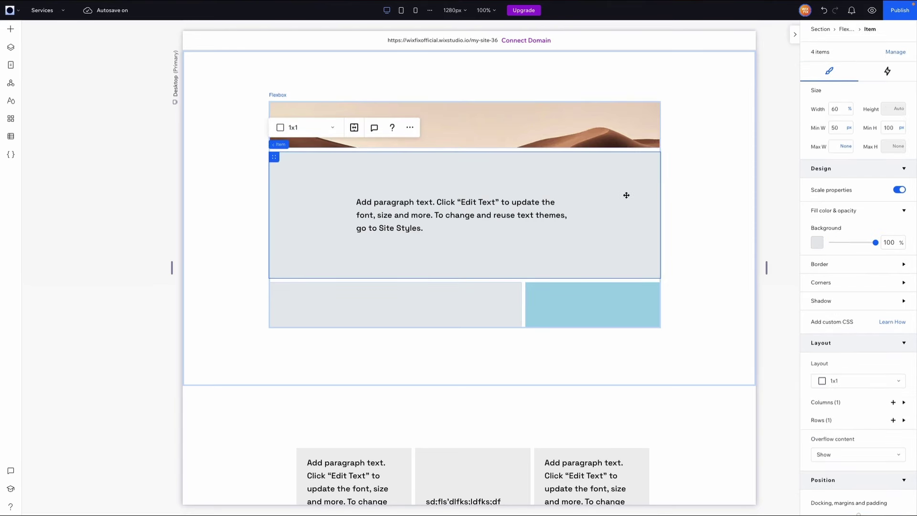
left_click(840, 109)
type("30")
key("Return")
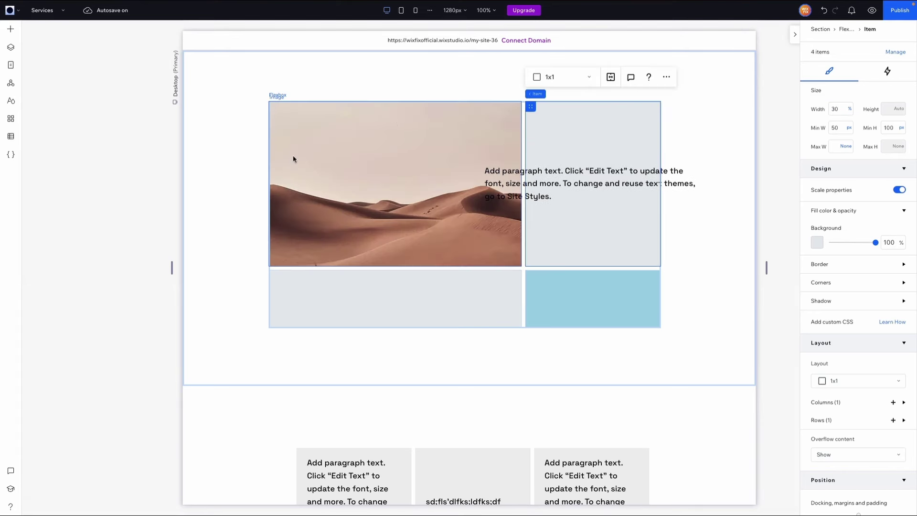
Step: Narrow the paragraph text box to fit its mosaic item and center it within that item
left_click(582, 171)
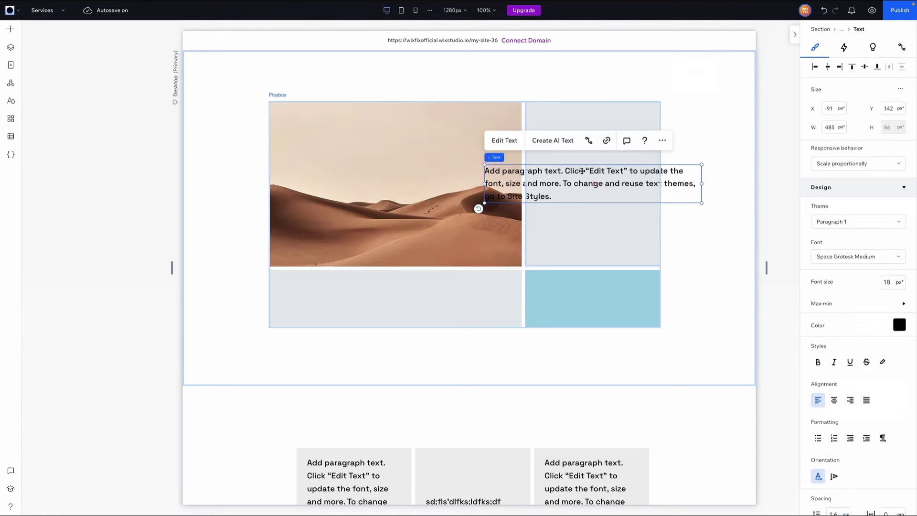
left_click(576, 159)
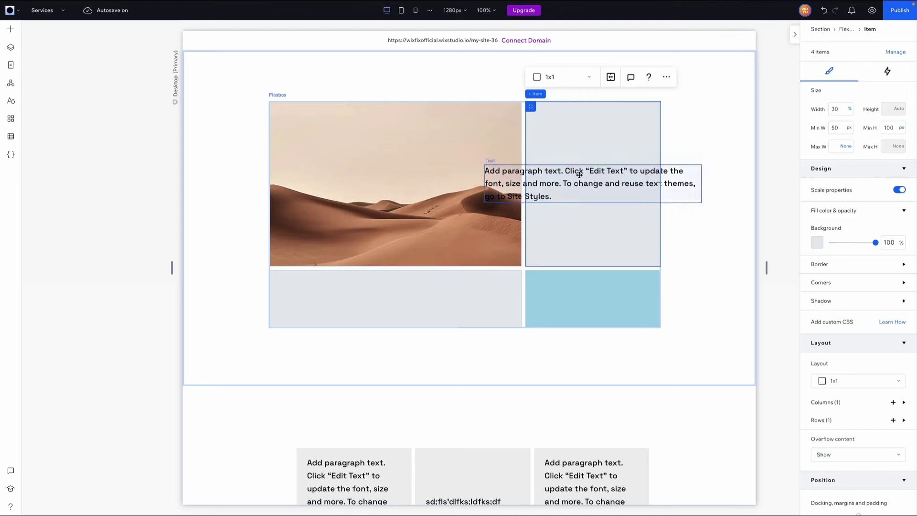
left_click(580, 174)
left_click_drag(702, 183, 588, 183)
scroll(832, 314, "down", 2)
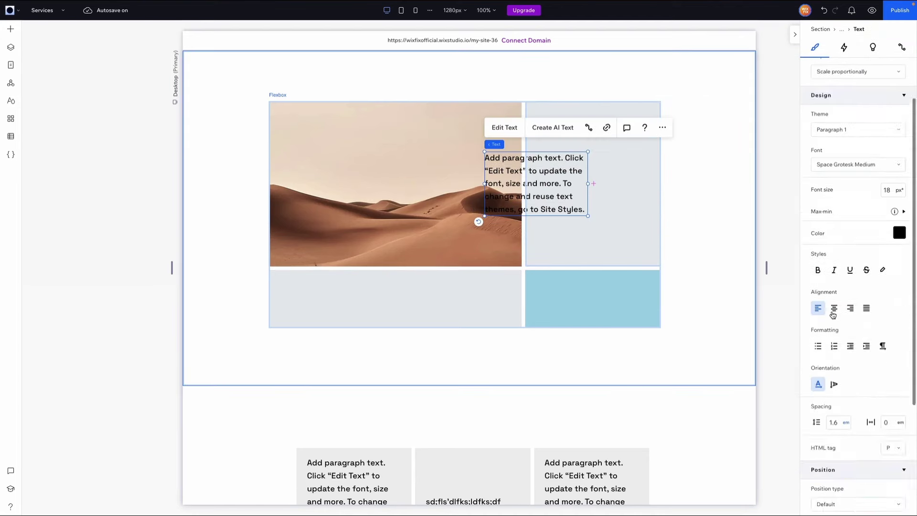
scroll(833, 314, "down", 3)
left_click(858, 412)
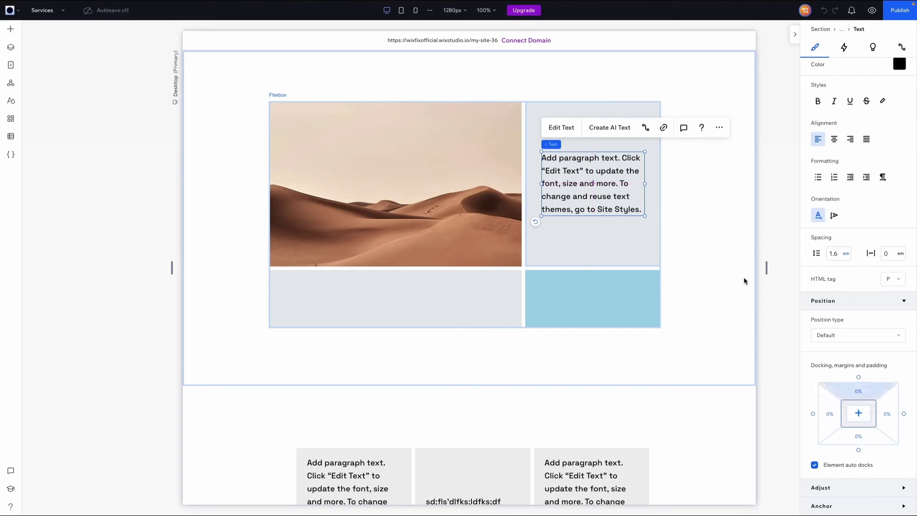
left_click(722, 231)
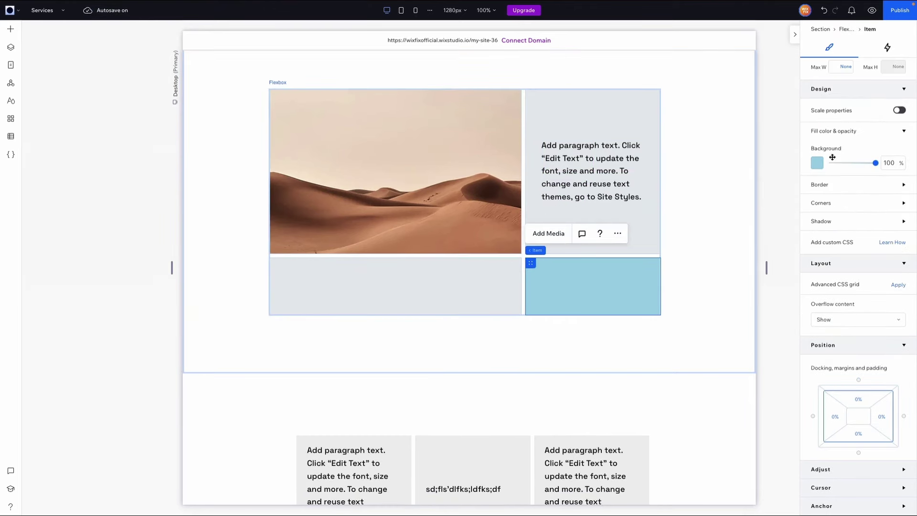
Step: Set the width of the blue mosaic item to 60%
scroll(840, 144, "up", 3)
left_click(838, 109)
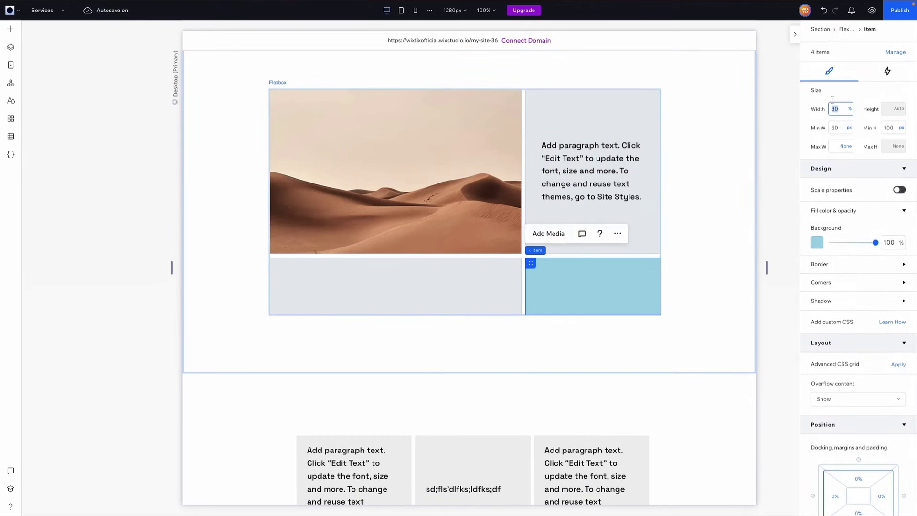
type("60")
key("Return")
Step: Set the width of the empty grey mosaic item beside the blue one to 30%
left_click(434, 259)
left_click(840, 109)
key("Return")
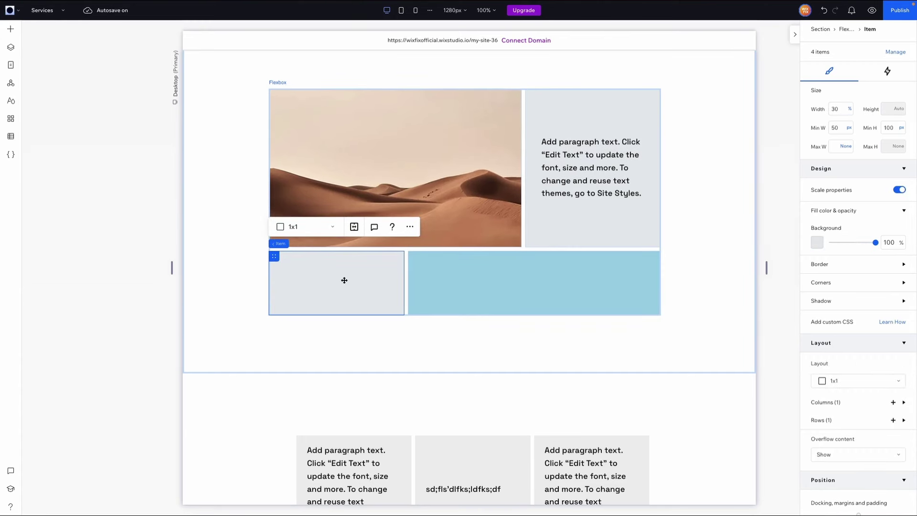
left_click(693, 201)
scroll(693, 201, "up", 1)
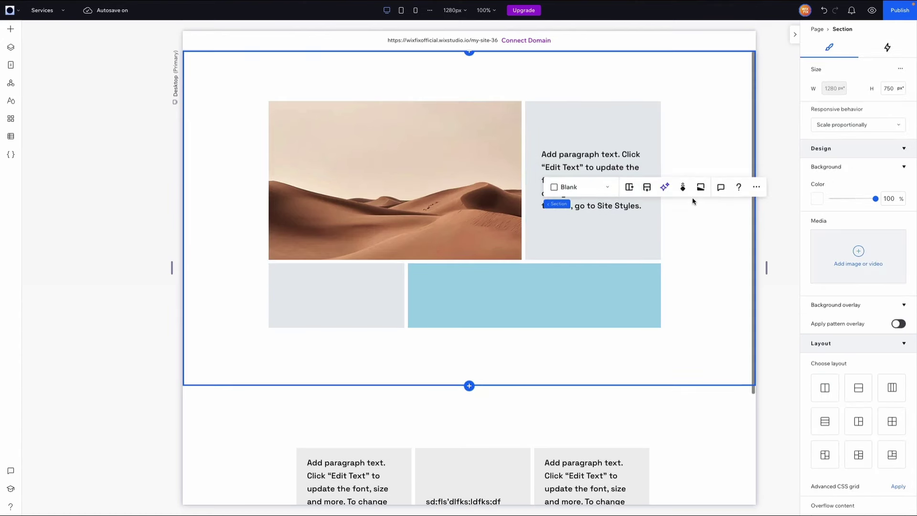
Step: Try placing a three-item repeater inside the flexbox's image item and remove it again
left_click(11, 29)
left_click_drag(300, 213, 394, 189)
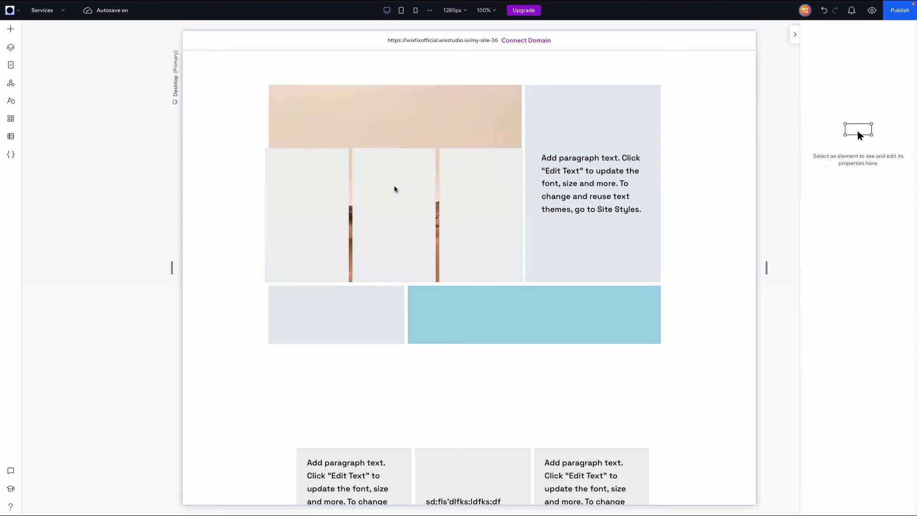
left_click(476, 188)
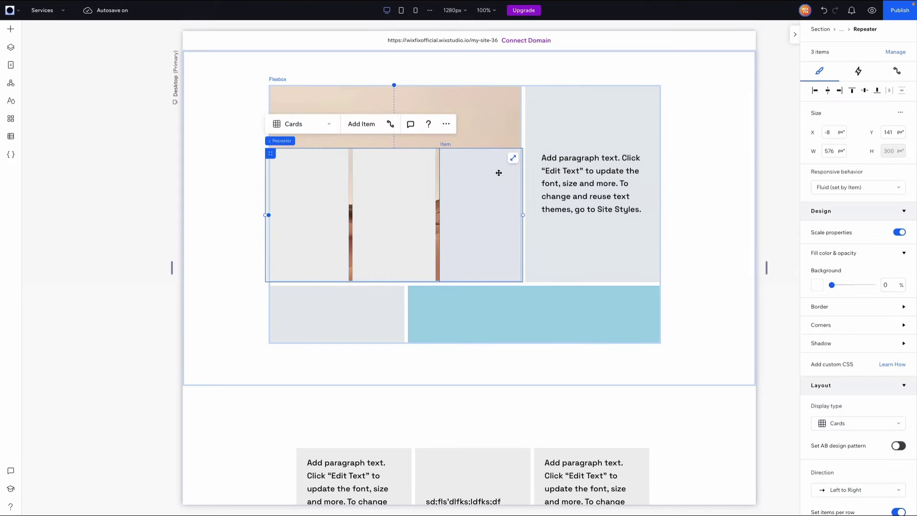
key("Delete")
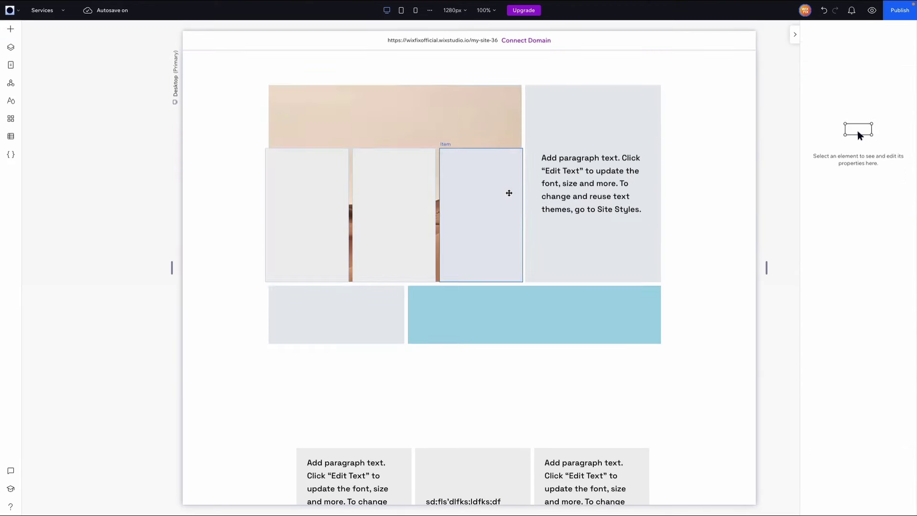
Step: Try the Right to Left direction on the mosaic flexbox and undo it
left_click(372, 272)
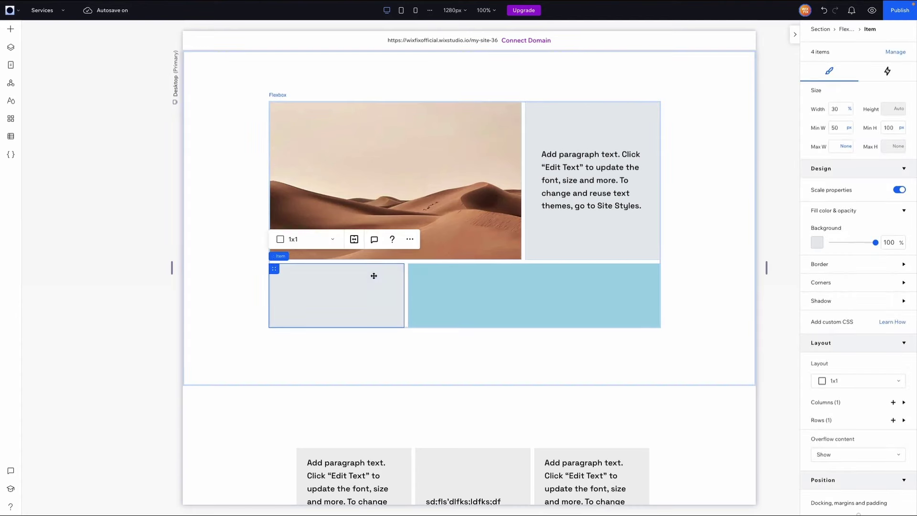
left_click(471, 299)
left_click(536, 262)
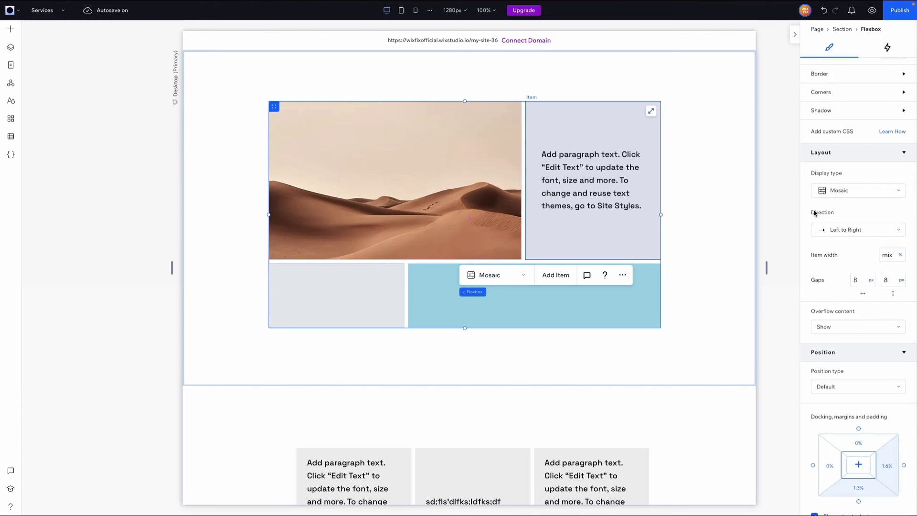
left_click(841, 231)
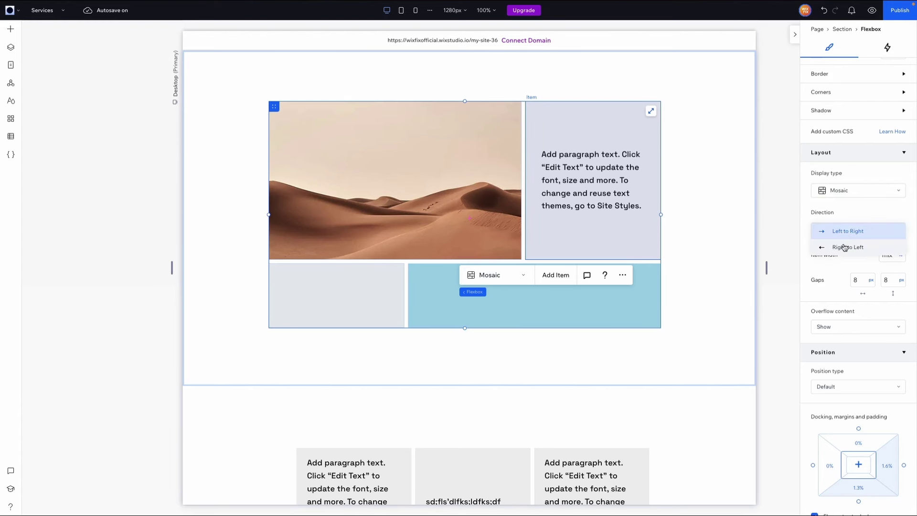
left_click(843, 246)
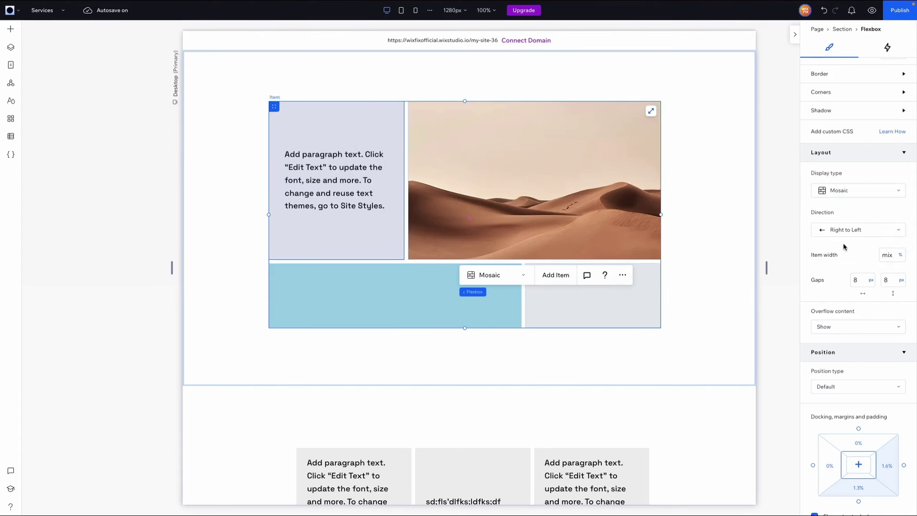
key("ctrl+z")
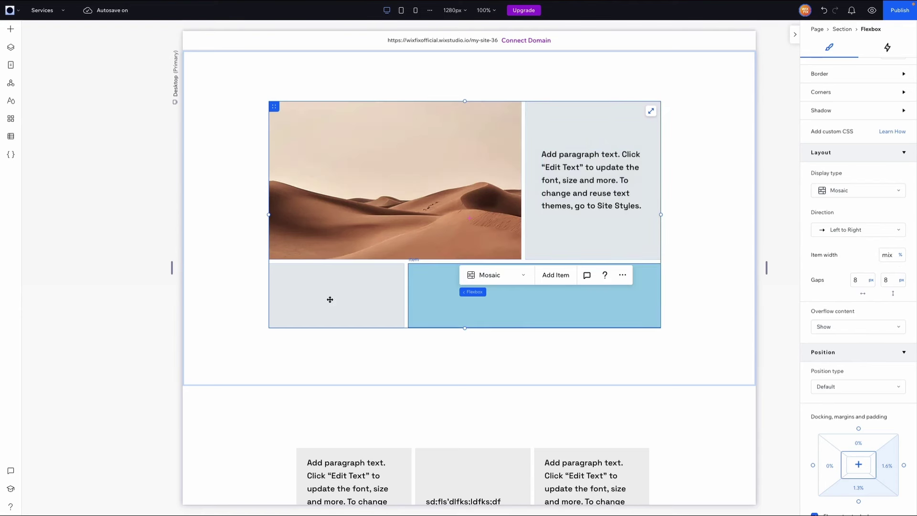
Step: Try an item width of 45% for the mosaic flexbox and undo it
left_click(896, 255)
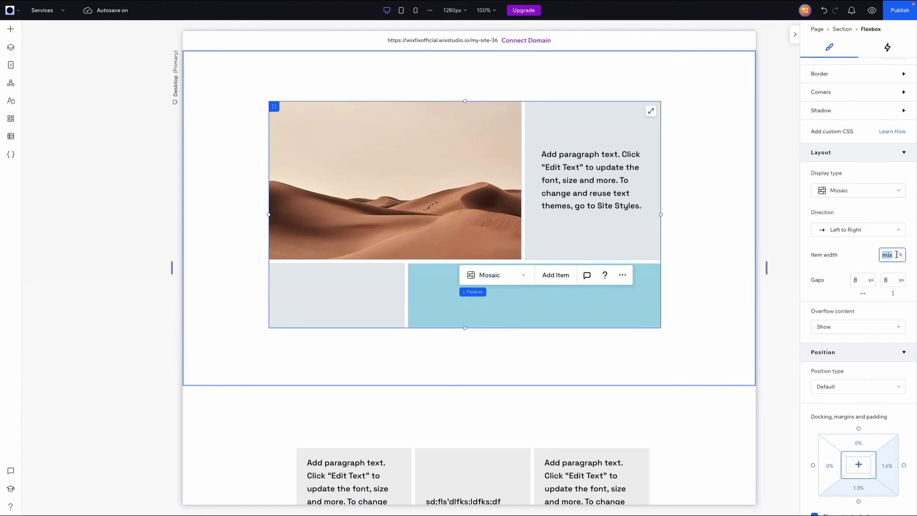
type("45")
key("Return")
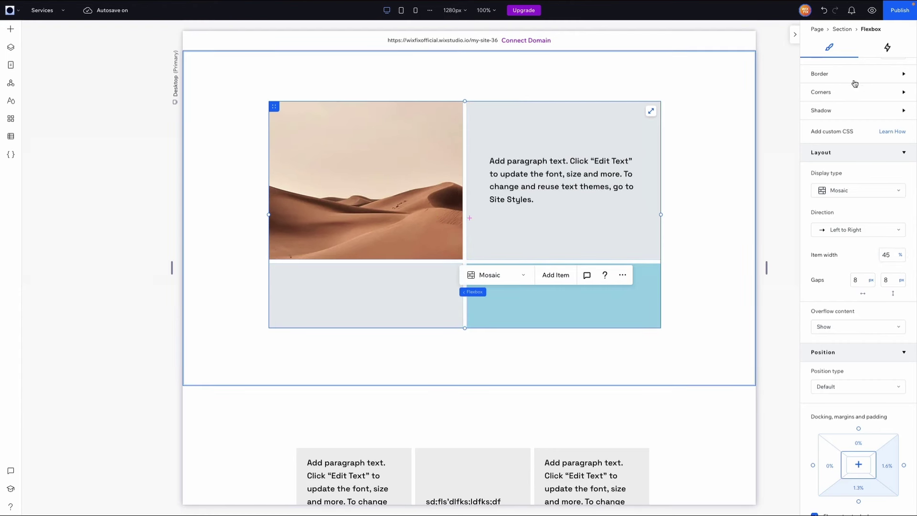
left_click(824, 10)
Step: Set the mosaic flexbox's horizontal and vertical gaps to 24 px
scroll(833, 264, "down", 1)
scroll(833, 264, "down", 5)
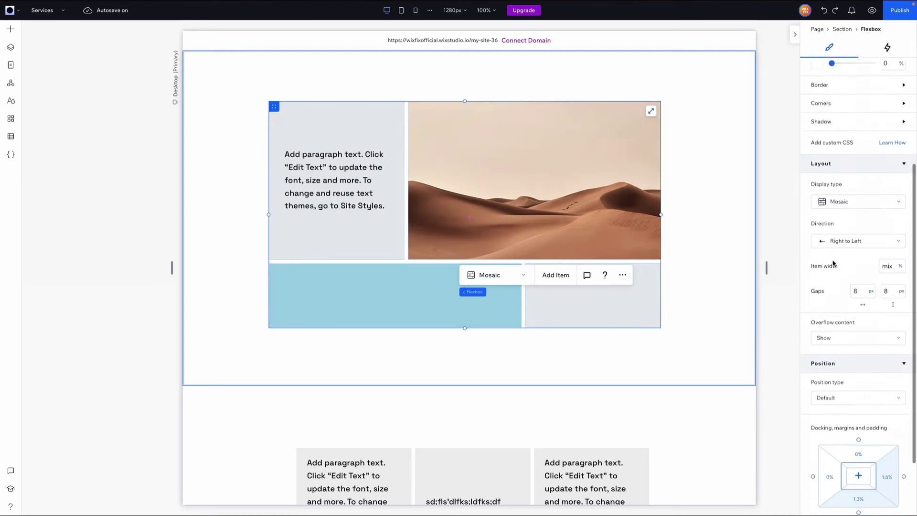
left_click(861, 254)
type("24")
key("Tab")
type("24")
key("Tab")
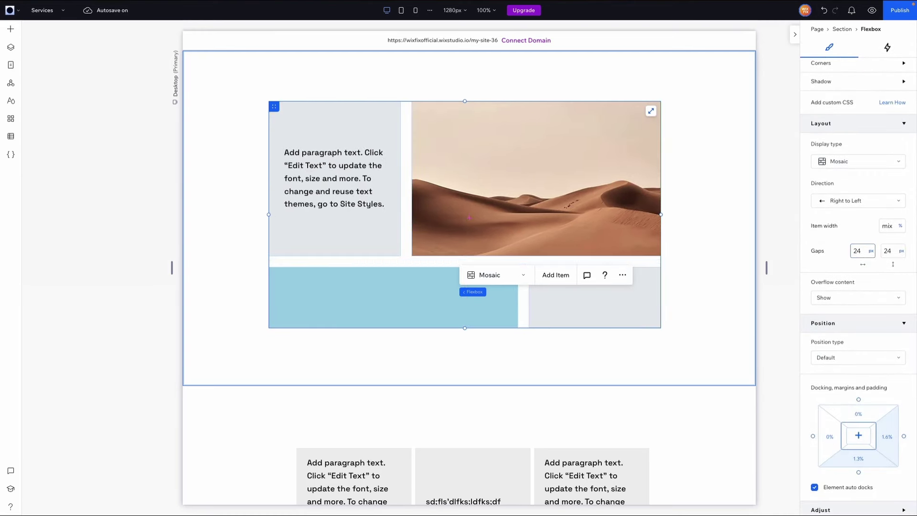
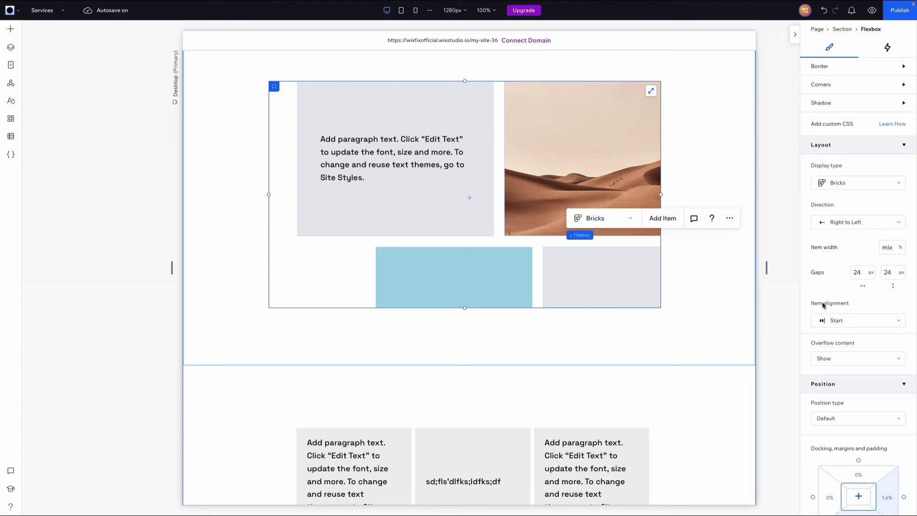
Step: Set the Bricks flexbox's item alignment to End and its direction to Left to Right
left_click(838, 320)
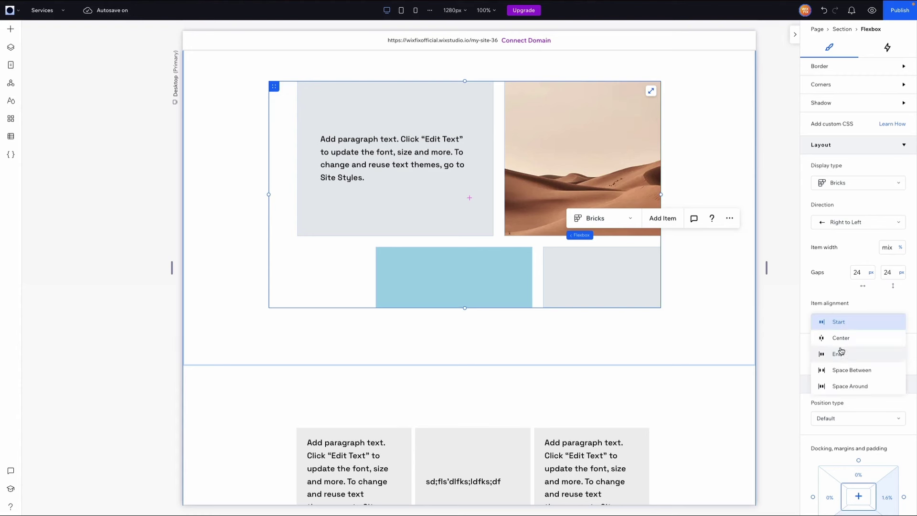
left_click(840, 351)
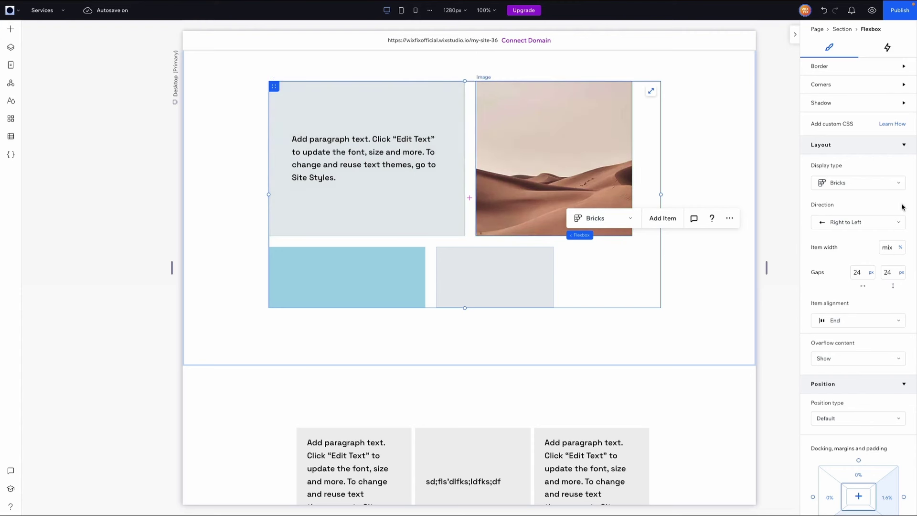
left_click(858, 222)
left_click(855, 223)
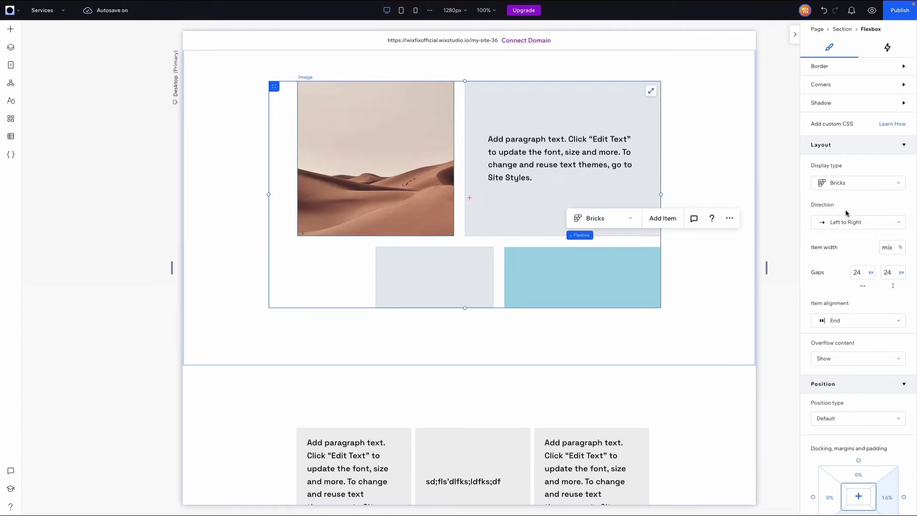
Step: Try the Center, Space Between and Space Around item alignments on the Bricks flexbox in turn
left_click(845, 320)
left_click(854, 308)
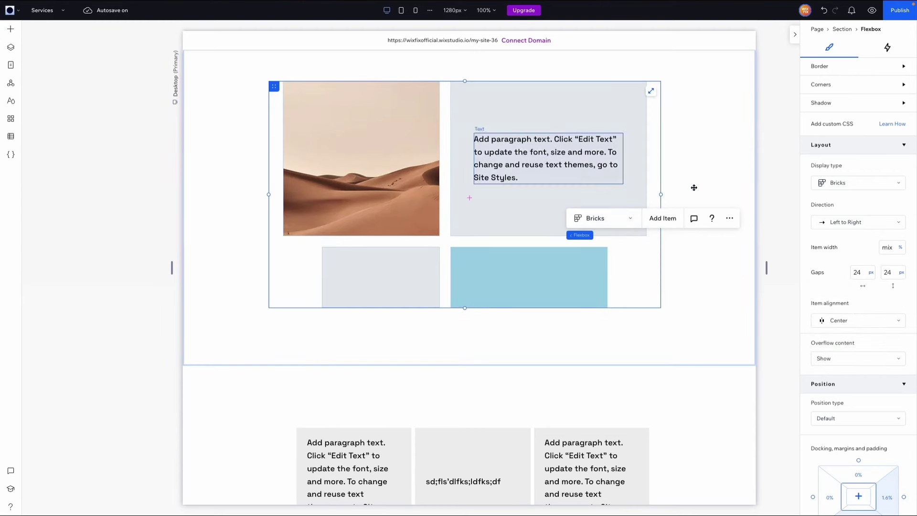
left_click(851, 319)
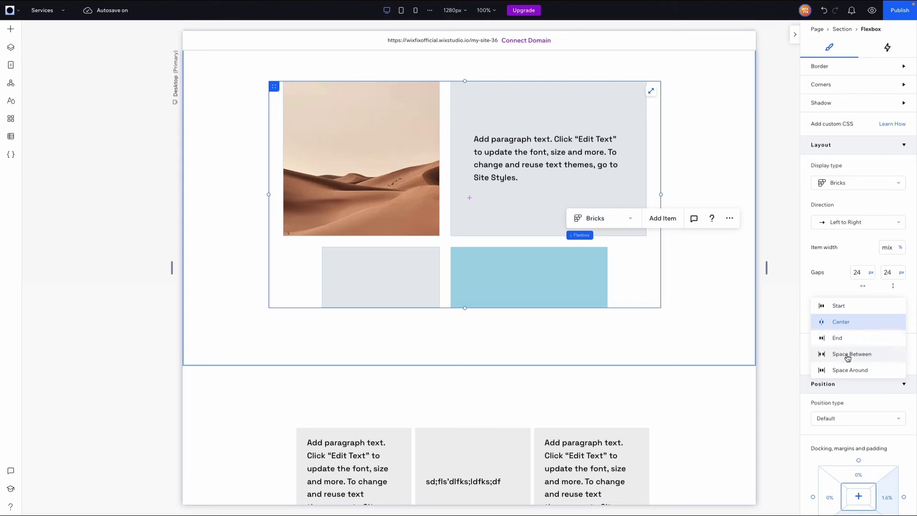
left_click(848, 354)
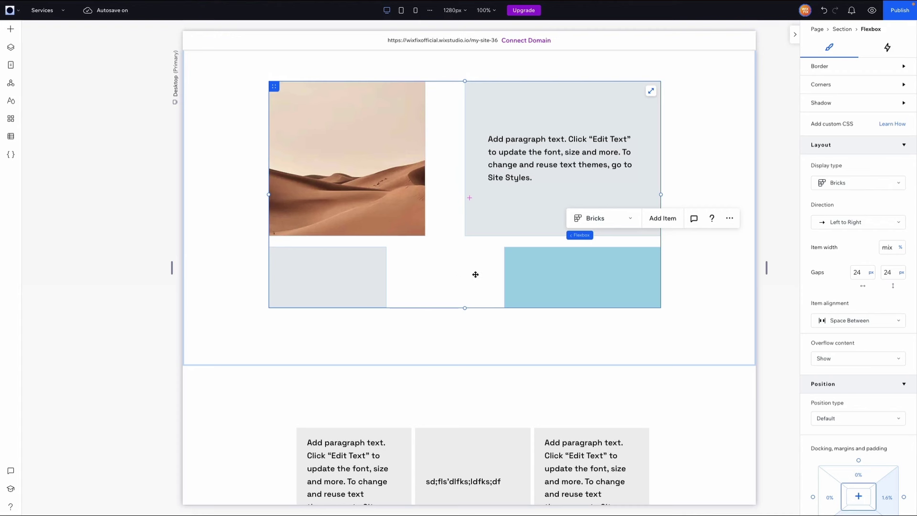
left_click(858, 320)
left_click(849, 338)
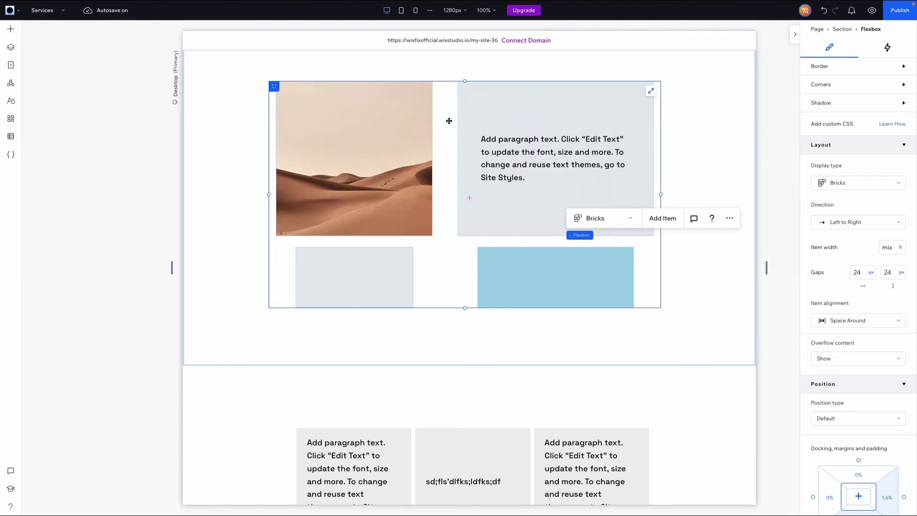
Step: Try 0 px horizontal and vertical gaps on the Bricks flexbox and restore the vertical gap to 24 px
left_click(863, 273)
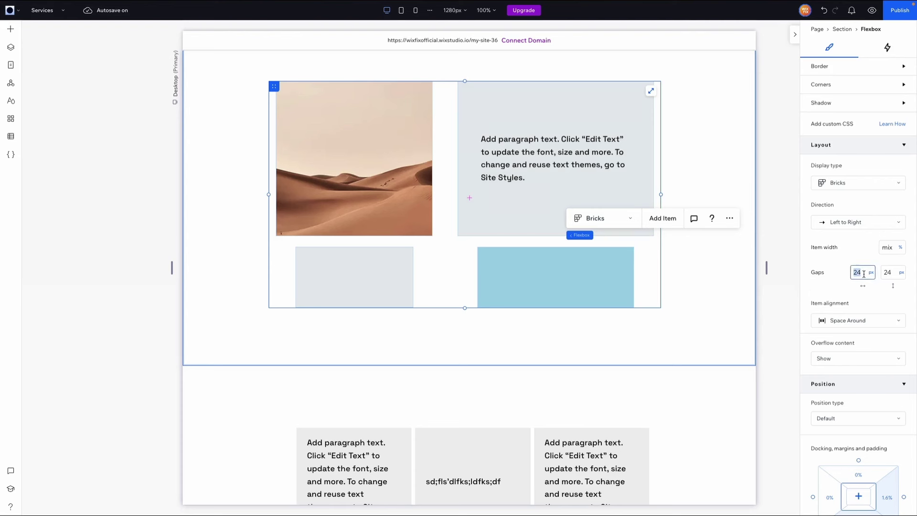
type("0")
key("Tab")
key("Return")
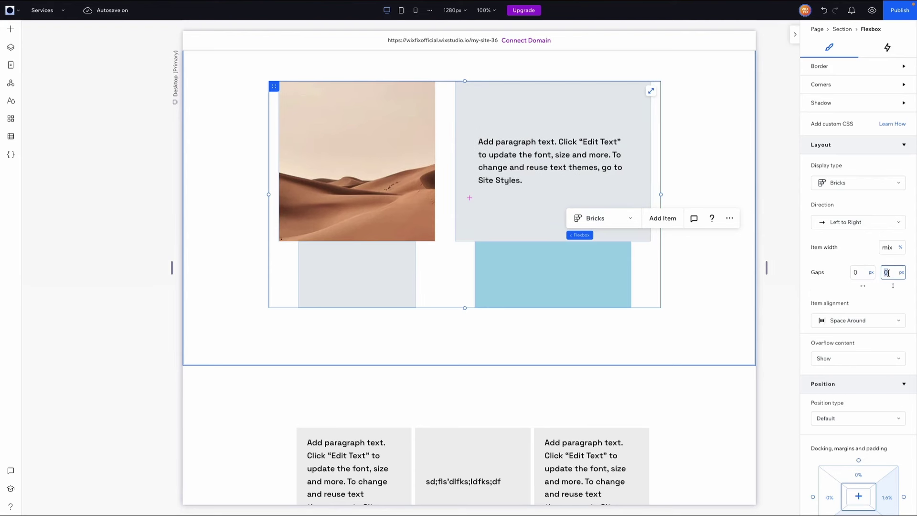
left_click(442, 181)
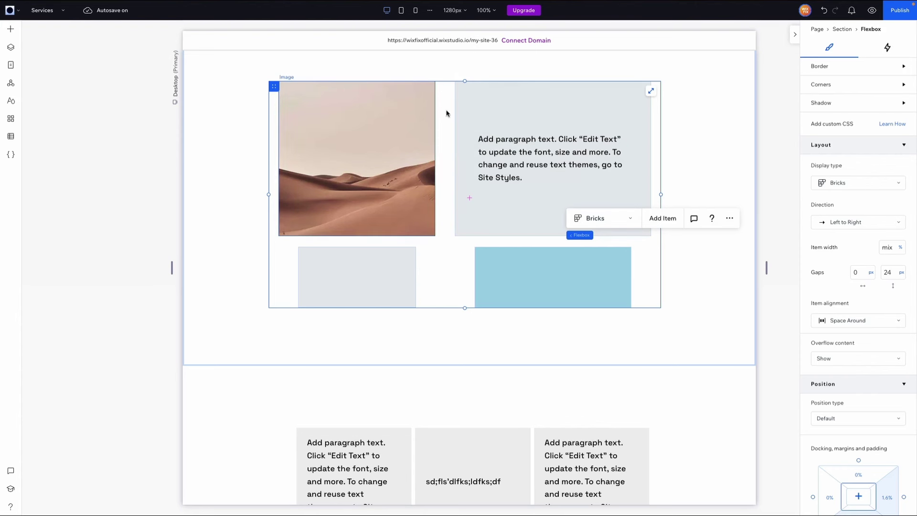
Step: Set the Bricks flexbox's item alignment to Start and its horizontal gap to 24 px
left_click(859, 320)
left_click(858, 259)
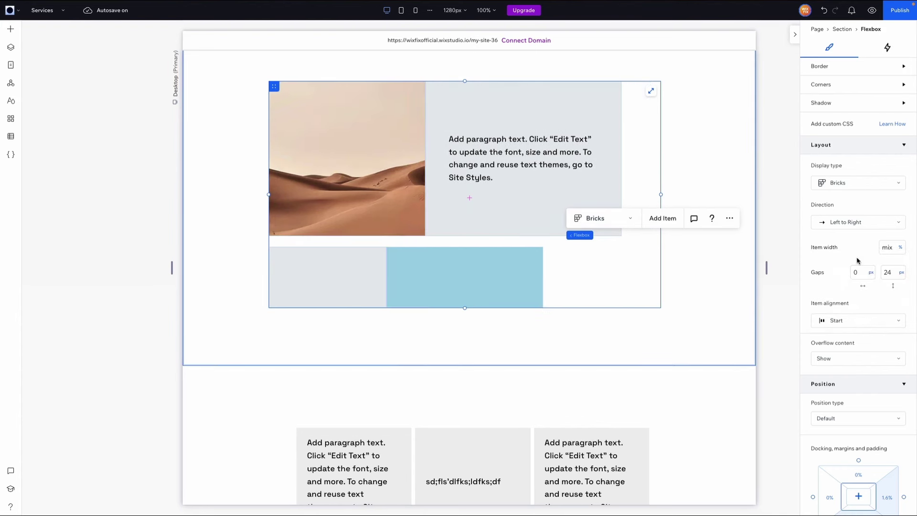
left_click(860, 274)
type("24")
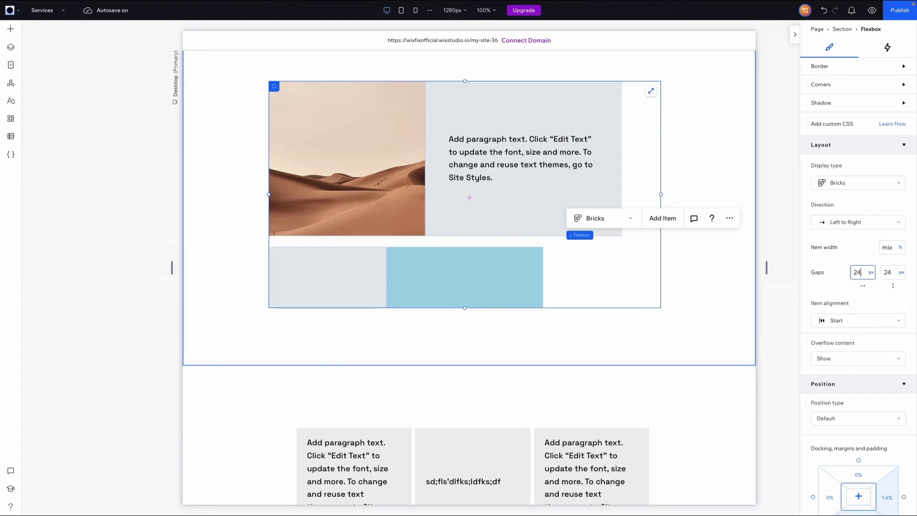
key("Return")
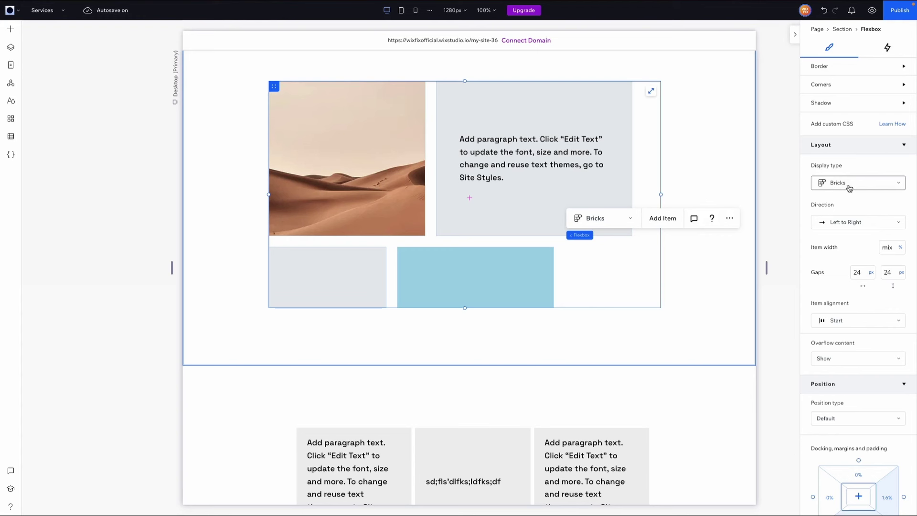
Step: Switch the flexbox's display type to Slider and preview how its items move sideways
left_click(849, 187)
left_click(840, 199)
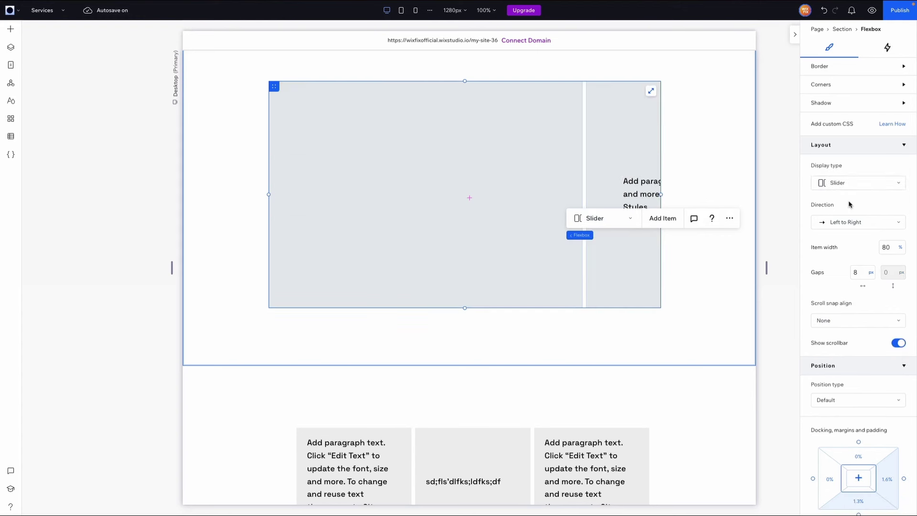
scroll(386, 185, "right", 5)
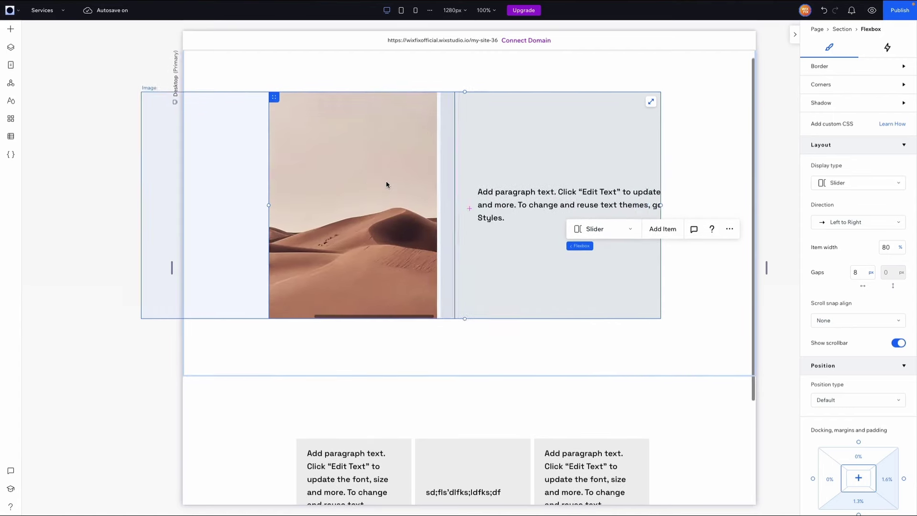
scroll(387, 184, "right", 5)
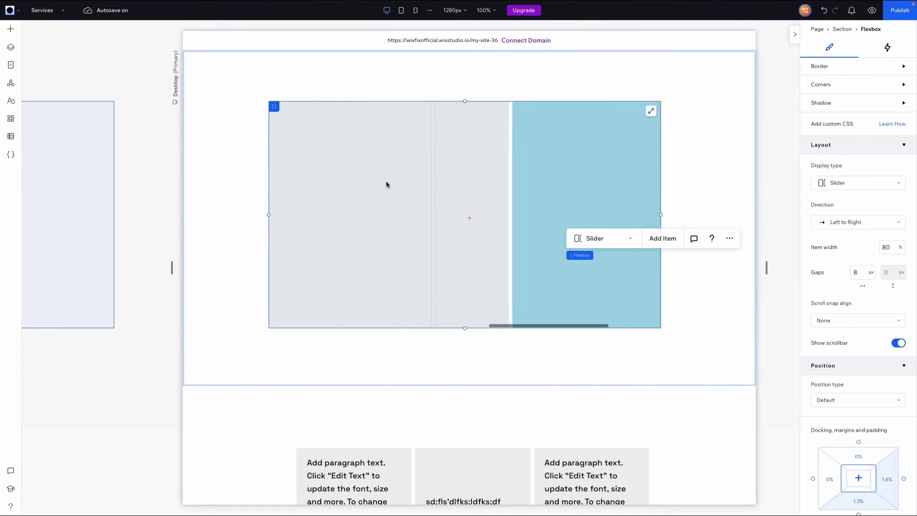
scroll(386, 184, "left", 10)
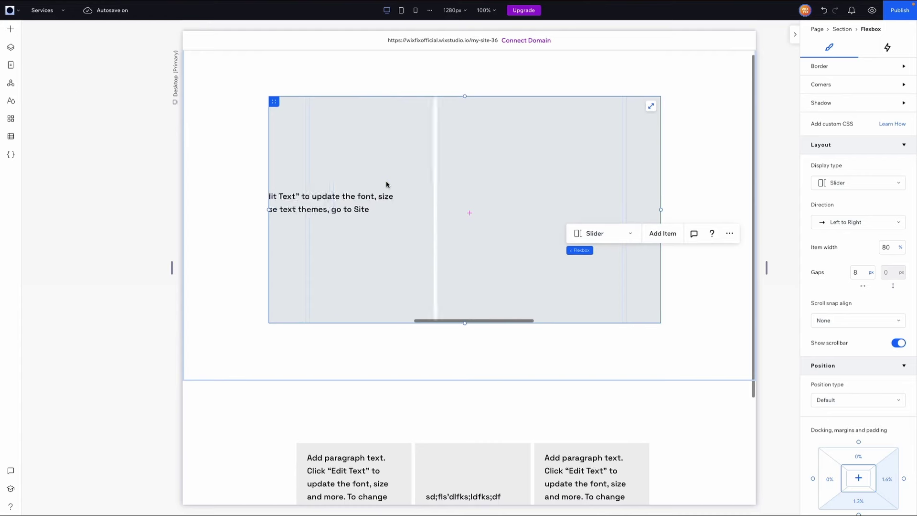
scroll(565, 182, "right", 10)
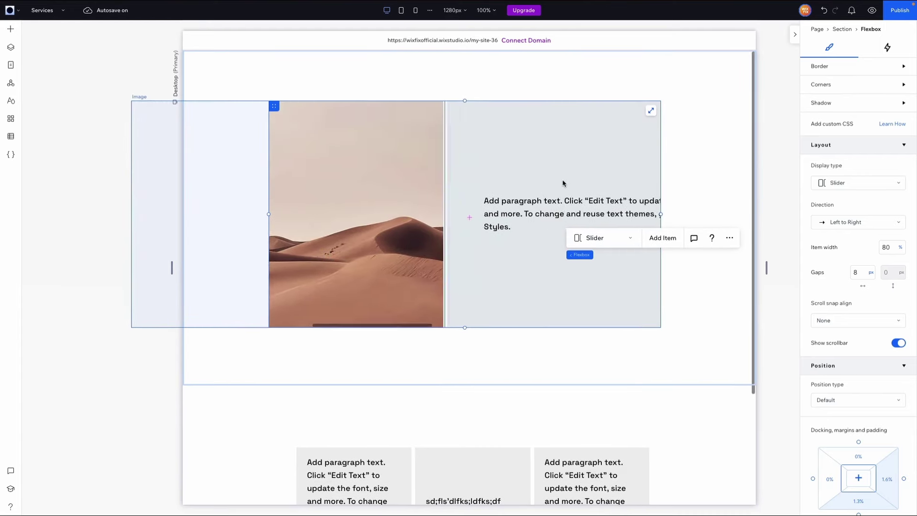
Step: Examine the slider's text, grey and blue items individually
left_click(484, 143)
left_click(444, 211)
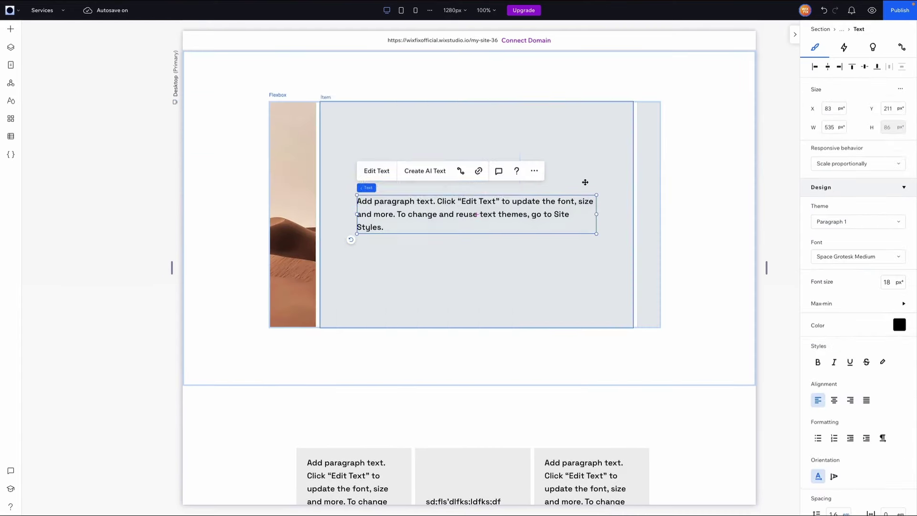
scroll(534, 182, "right", 5)
key("Escape")
scroll(534, 183, "right", 3)
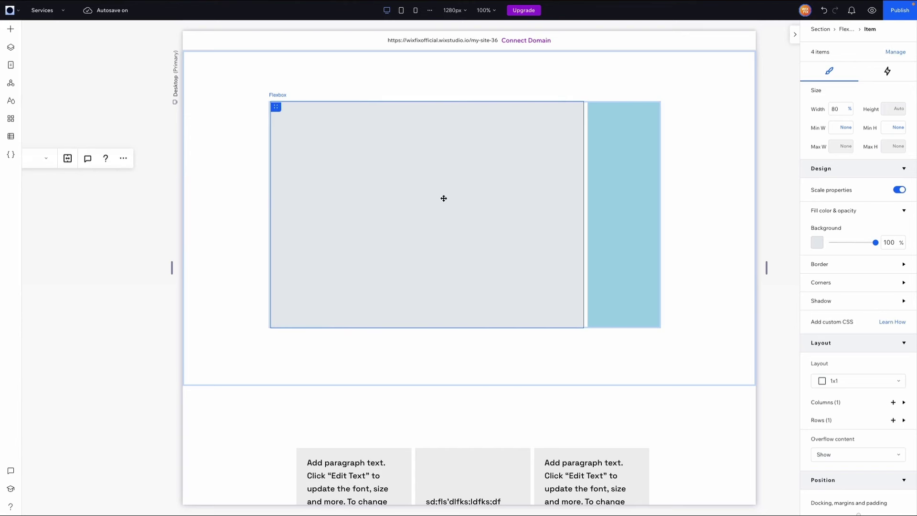
scroll(570, 207, "right", 3)
left_click(502, 192)
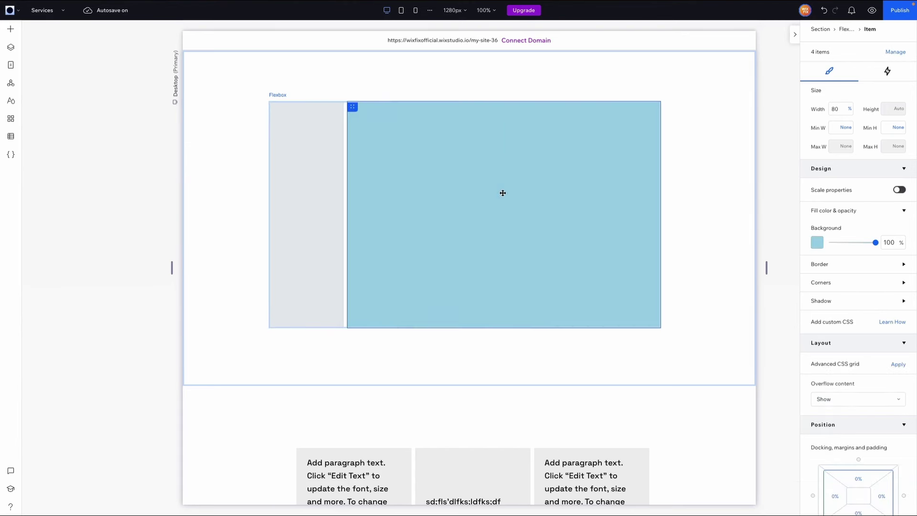
Step: Try an item width of 60% for the slider flexbox and set it to 90% instead
key("Escape")
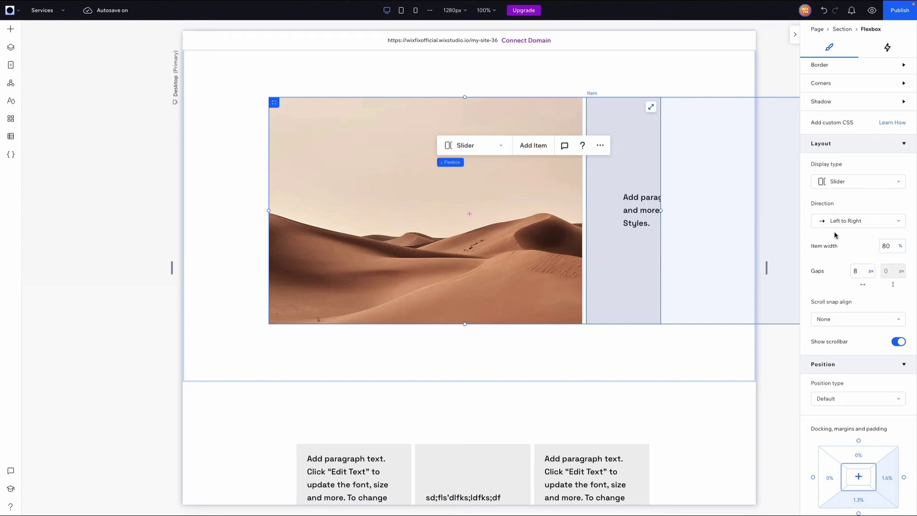
left_click(890, 249)
type("60")
key("Return")
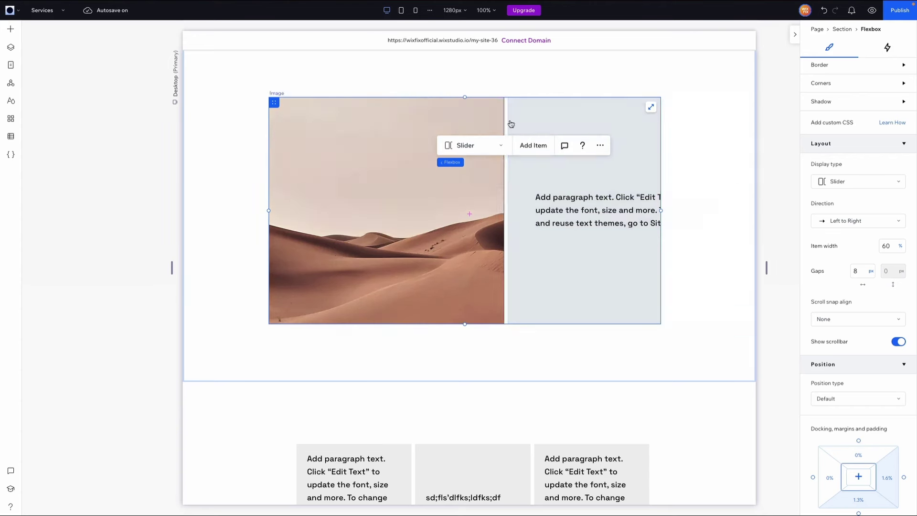
left_click(886, 246)
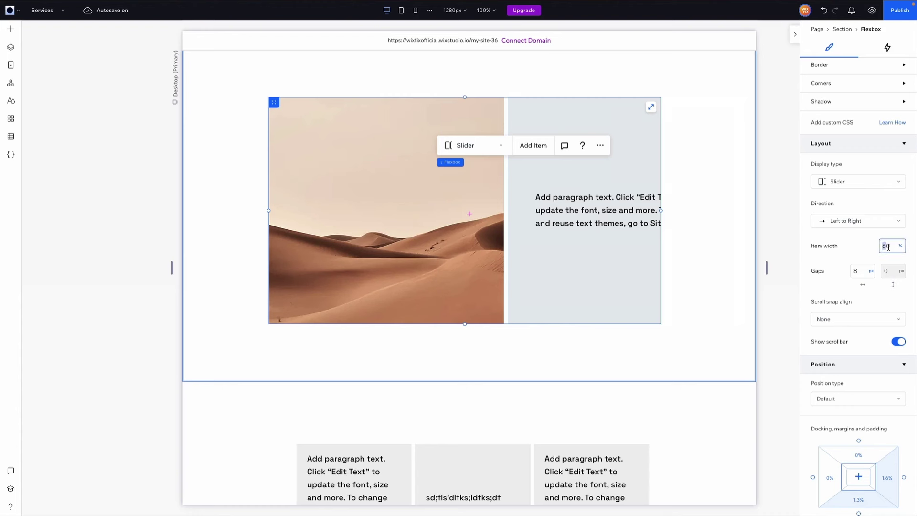
key("Return")
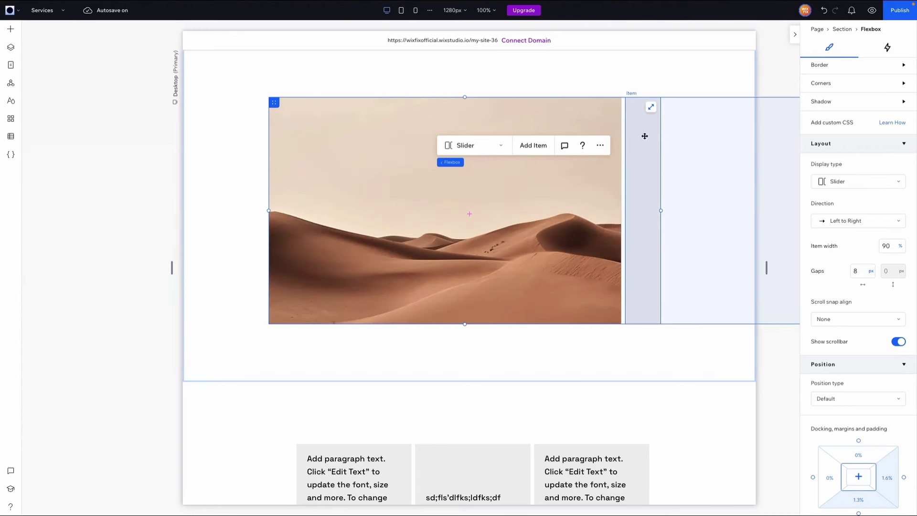
Step: Set the slider flexbox's horizontal gap to 24 px and check the spacing between its items
left_click(860, 271)
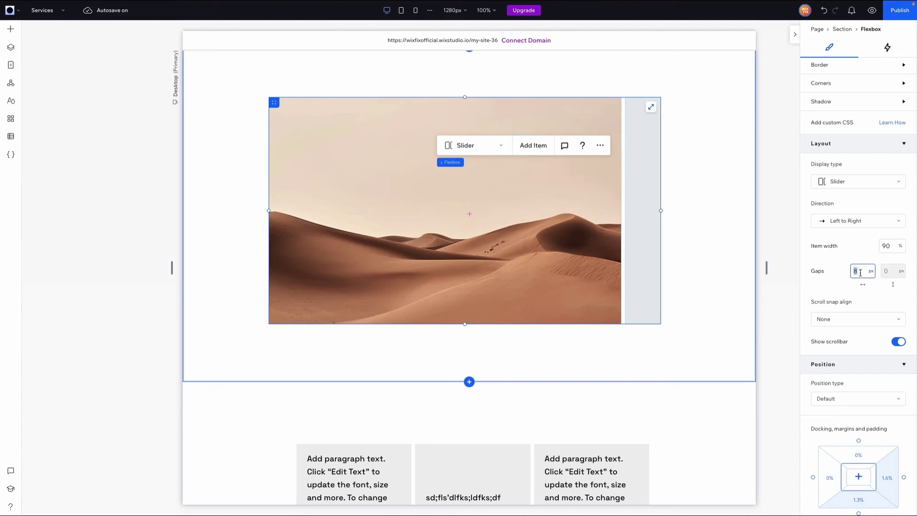
type("24")
key("Return")
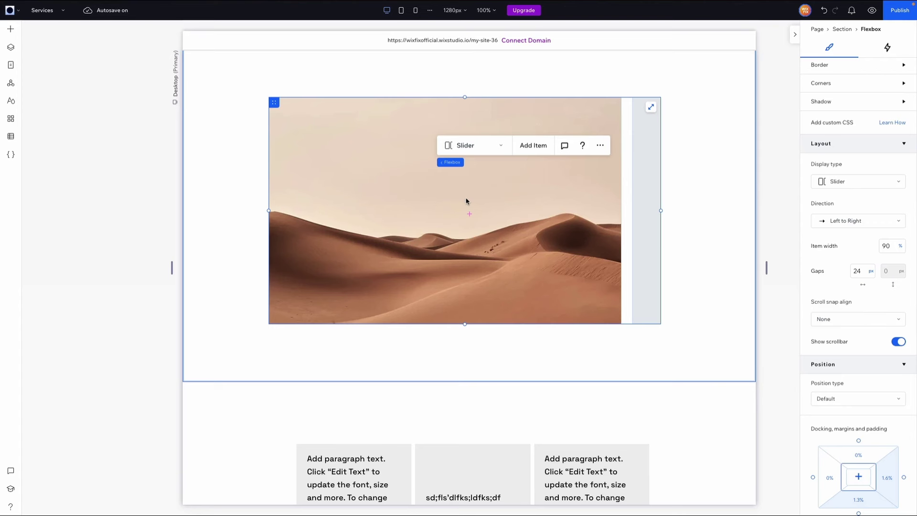
scroll(466, 201, "right", 5)
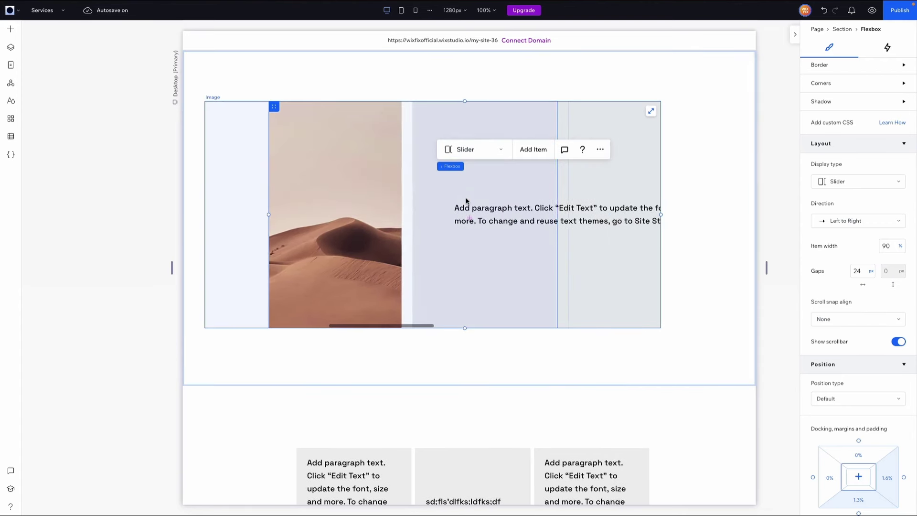
scroll(466, 200, "right", 5)
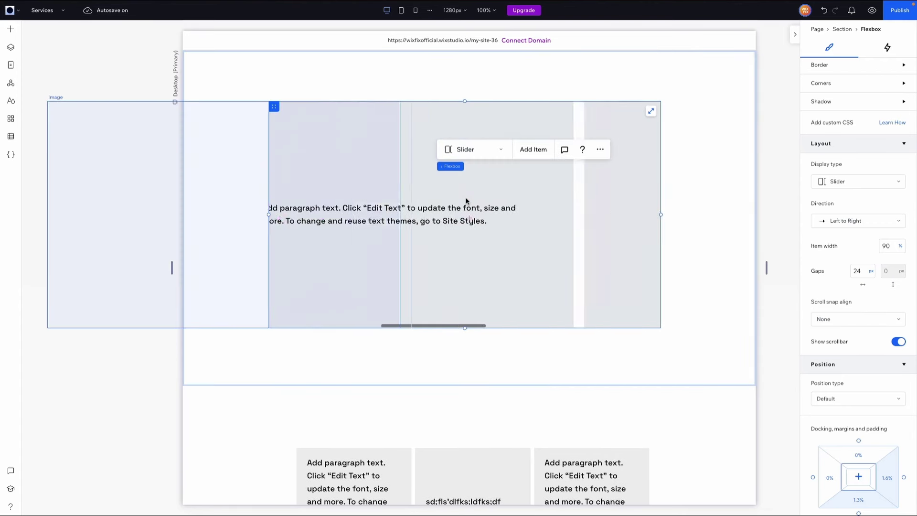
scroll(466, 200, "left", 10)
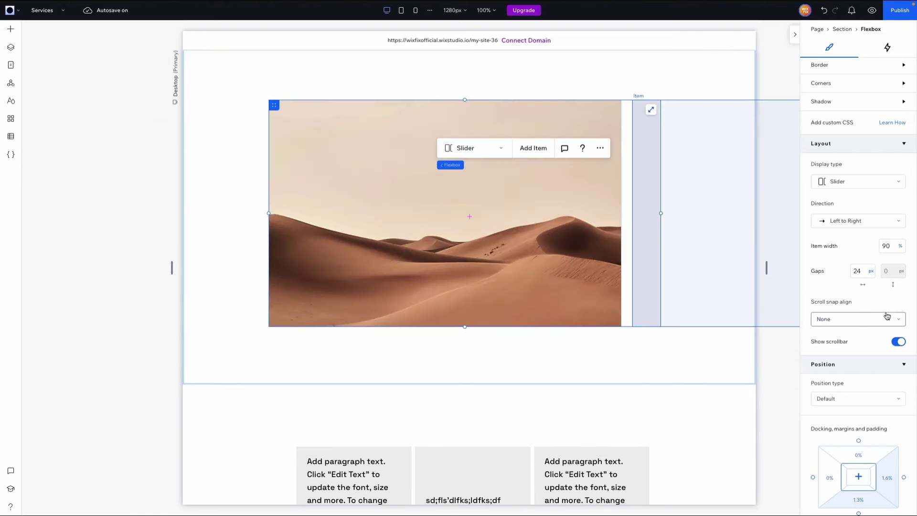
Step: Try Start as the slider's scroll snap alignment and preview how its items snap on the page
left_click(864, 320)
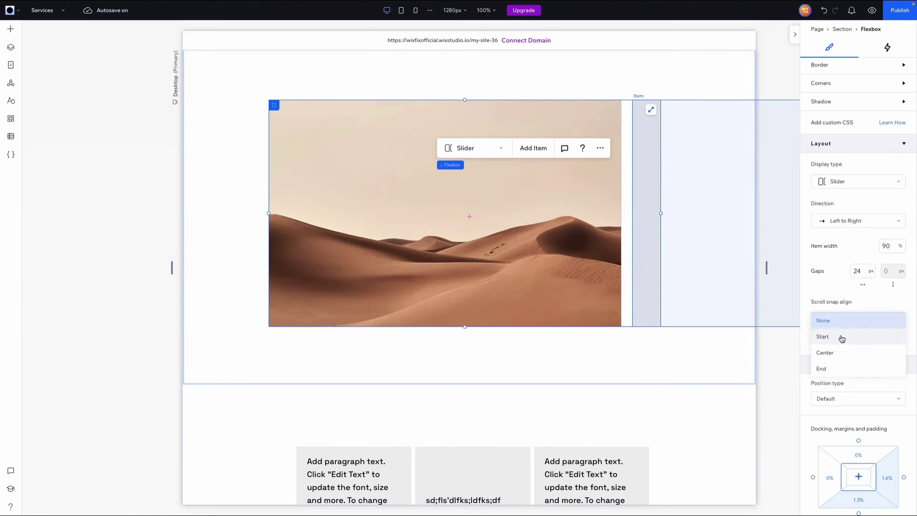
left_click(841, 338)
scroll(490, 258, "right", 3)
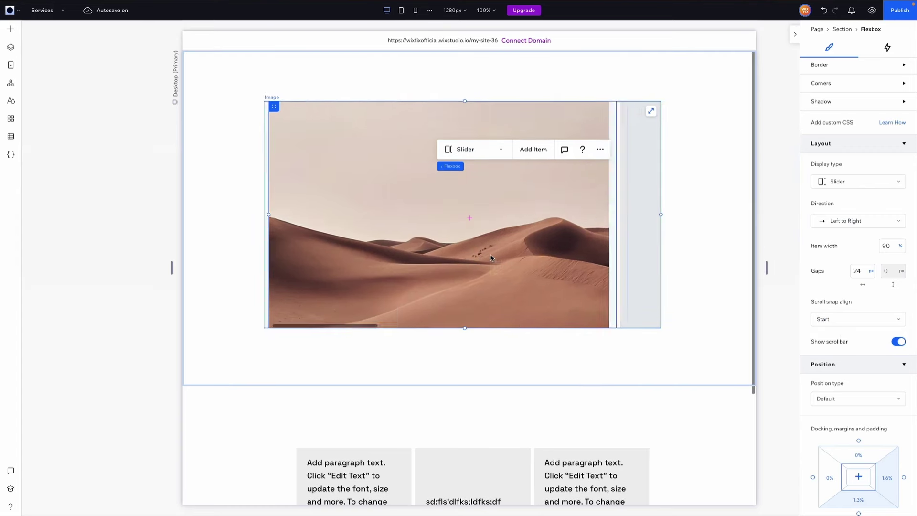
key("ctrl+p")
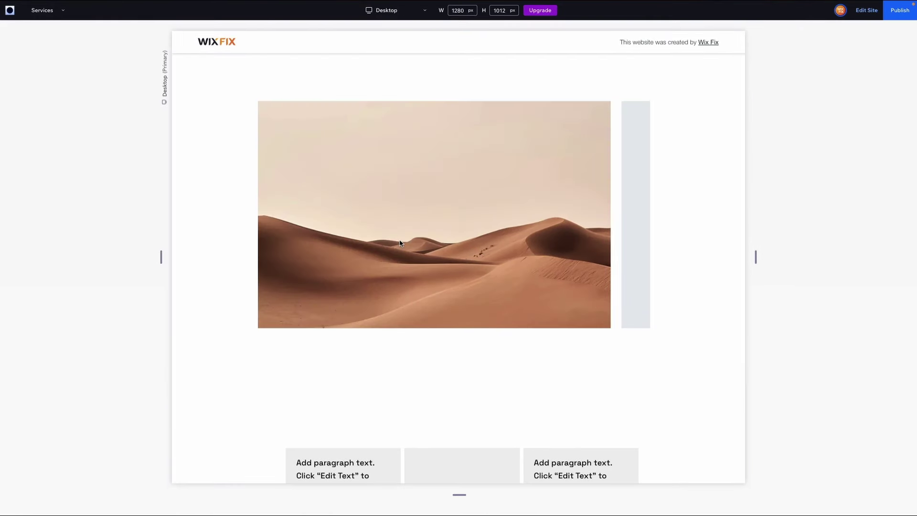
scroll(400, 243, "right", 5)
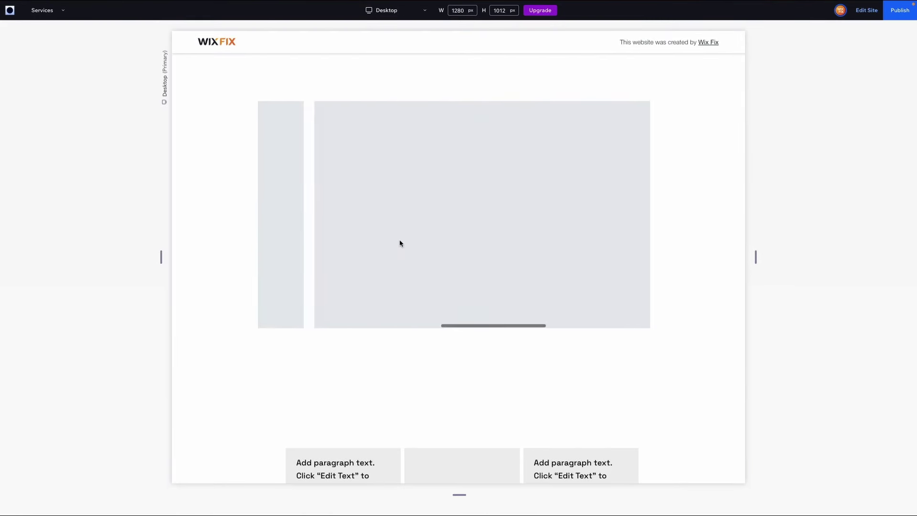
scroll(399, 243, "right", 3)
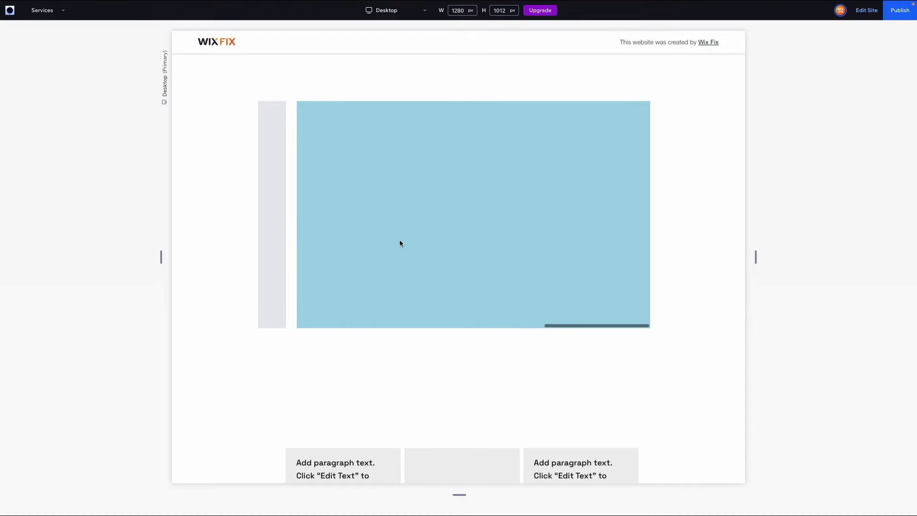
left_click(865, 10)
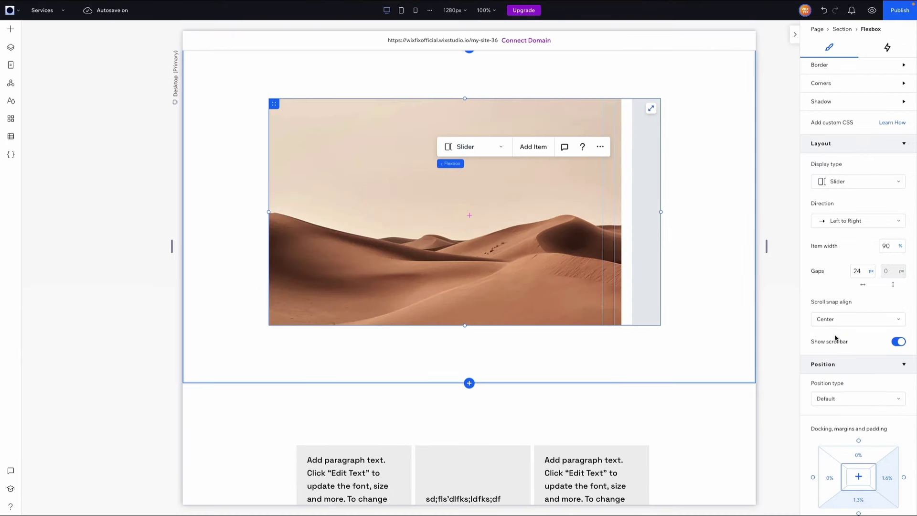
Step: Preview the slider with Center scroll snap alignment, moving through to its blue item, and return to editing
left_click(871, 10)
scroll(390, 277, "right", 3)
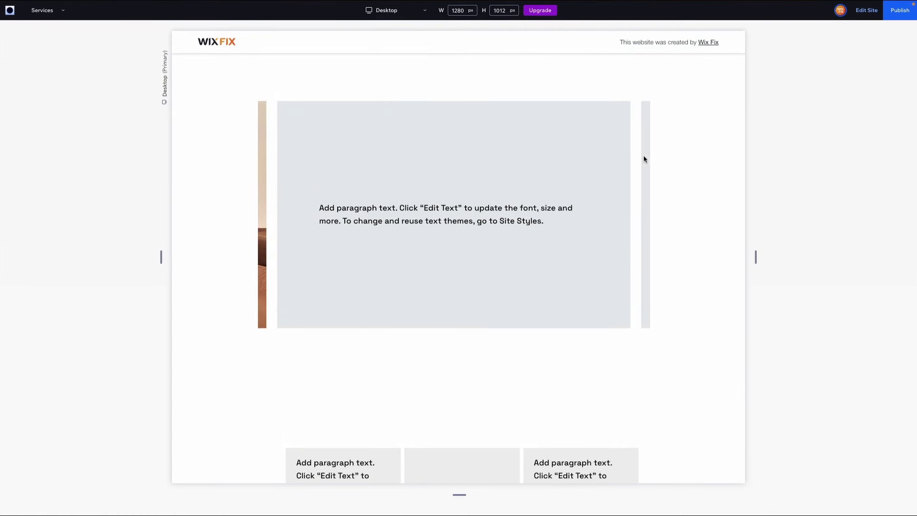
scroll(507, 251, "right", 5)
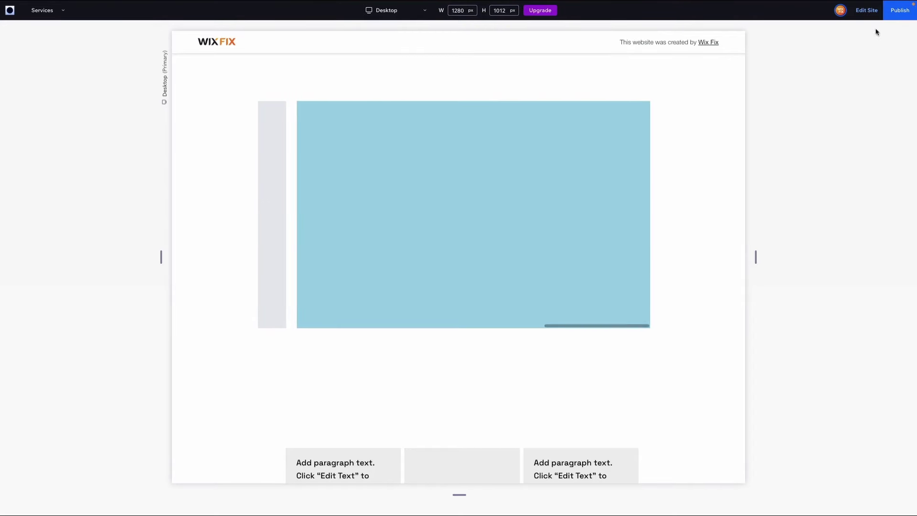
left_click(866, 10)
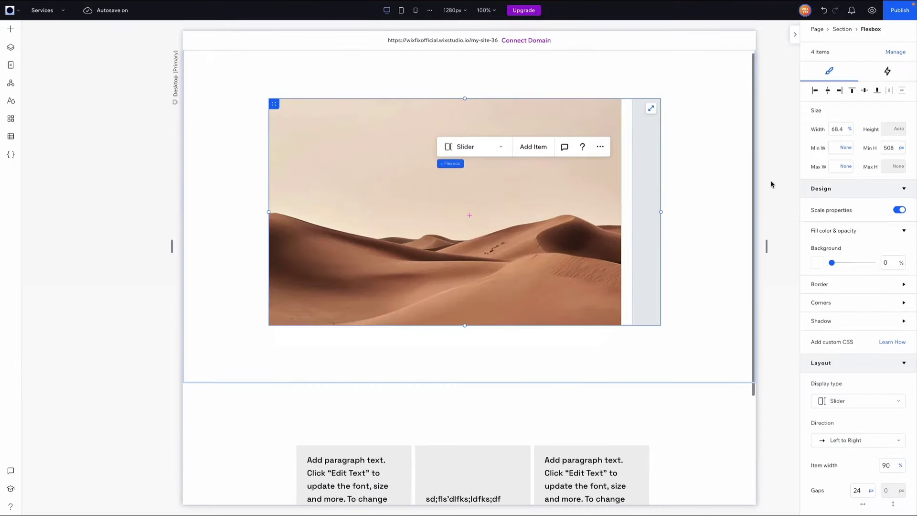
Step: Set the slider's scroll snap alignment to End and preview how its items snap up to the blue one
scroll(831, 238, "down", 5)
left_click(834, 303)
left_click(831, 320)
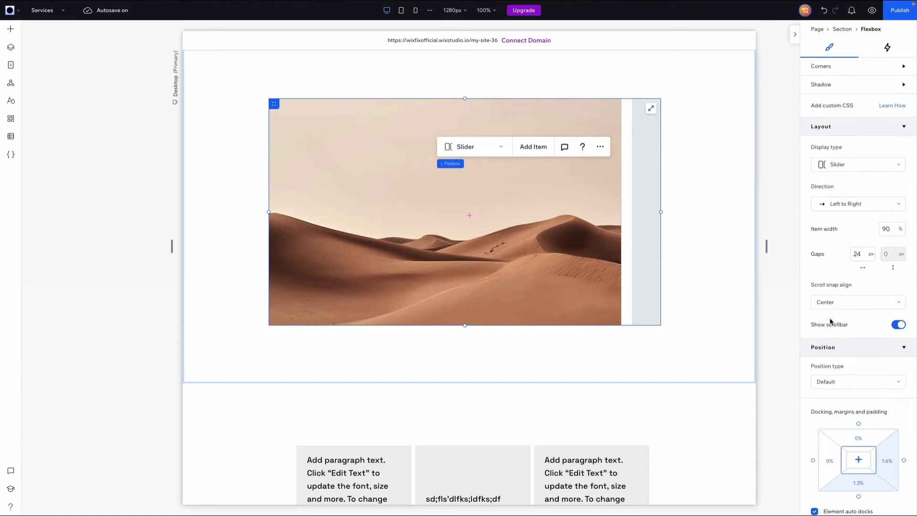
left_click(872, 10)
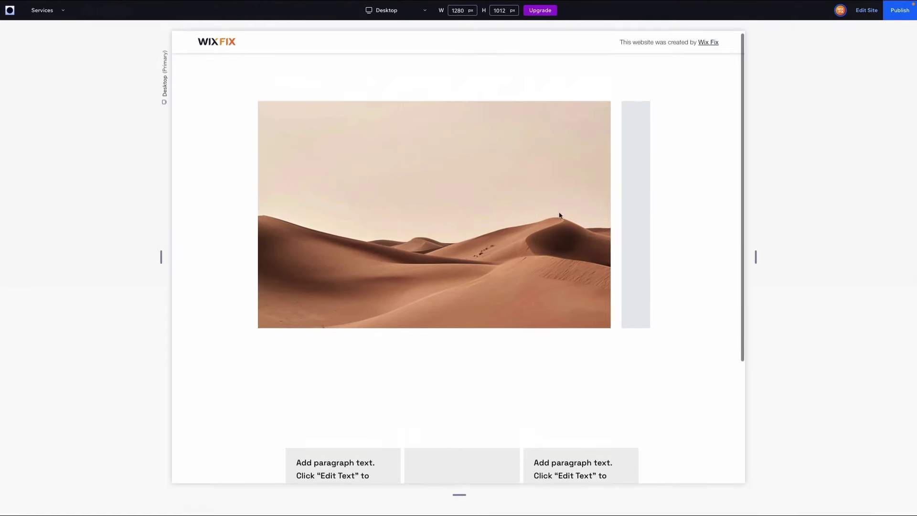
scroll(533, 227, "right", 5)
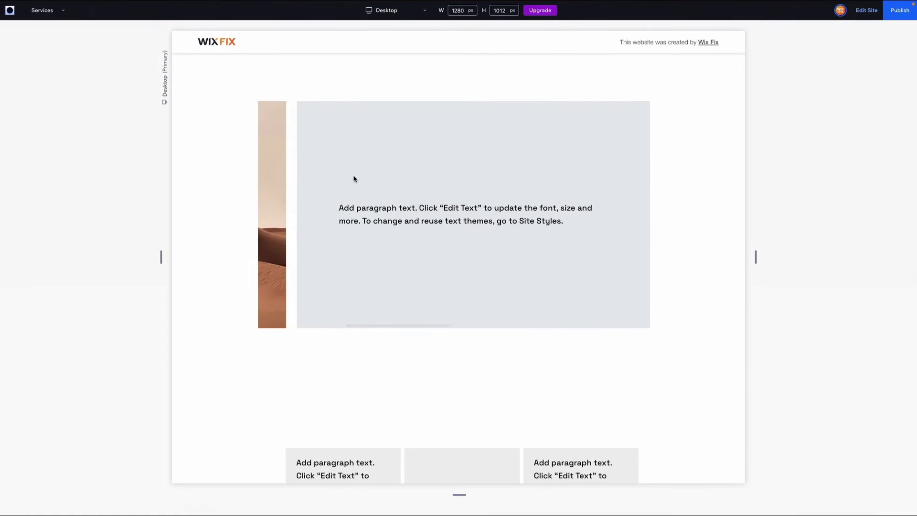
scroll(406, 239, "right", 5)
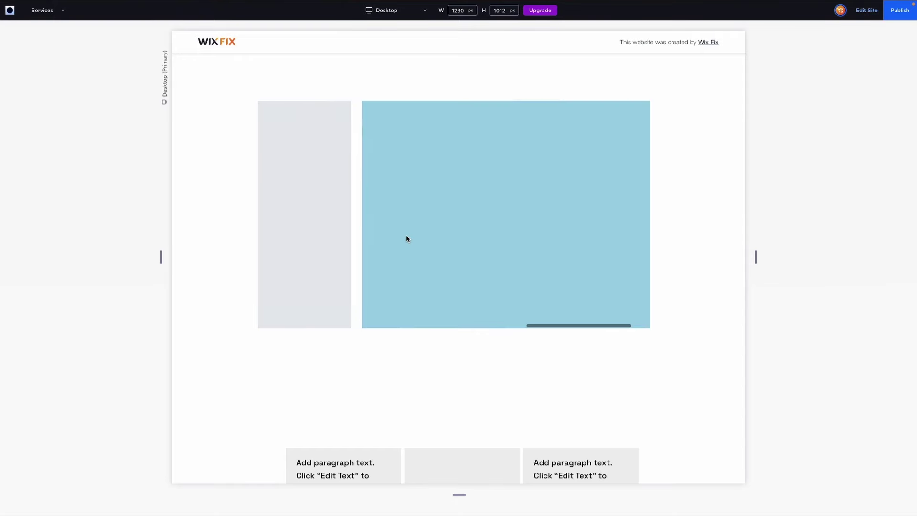
left_click(867, 11)
Step: Check the slider's scrollbar while moving through the items, try hiding it, and show it again
scroll(822, 306, "down", 5)
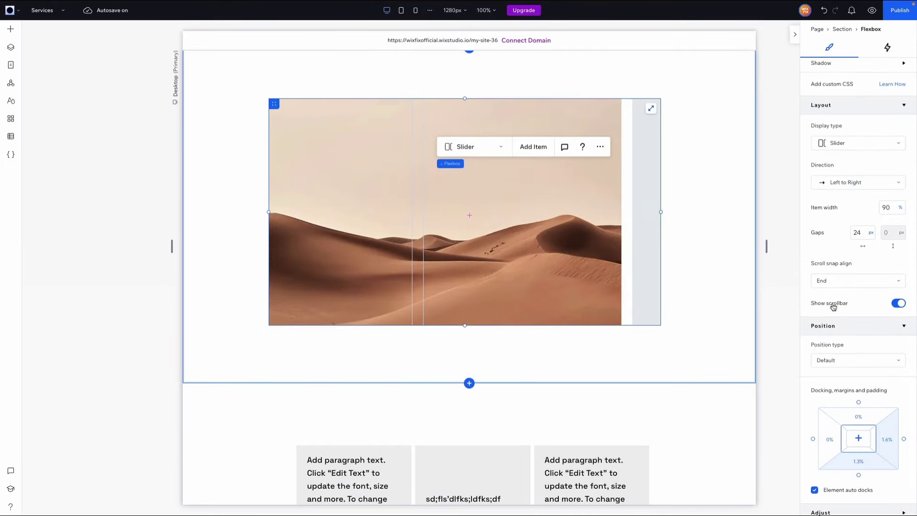
scroll(438, 286, "right", 5)
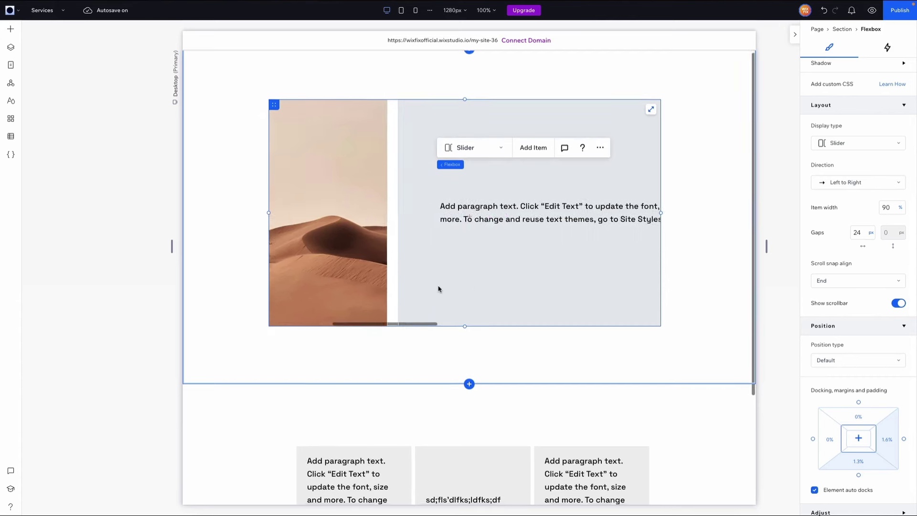
scroll(437, 286, "right", 5)
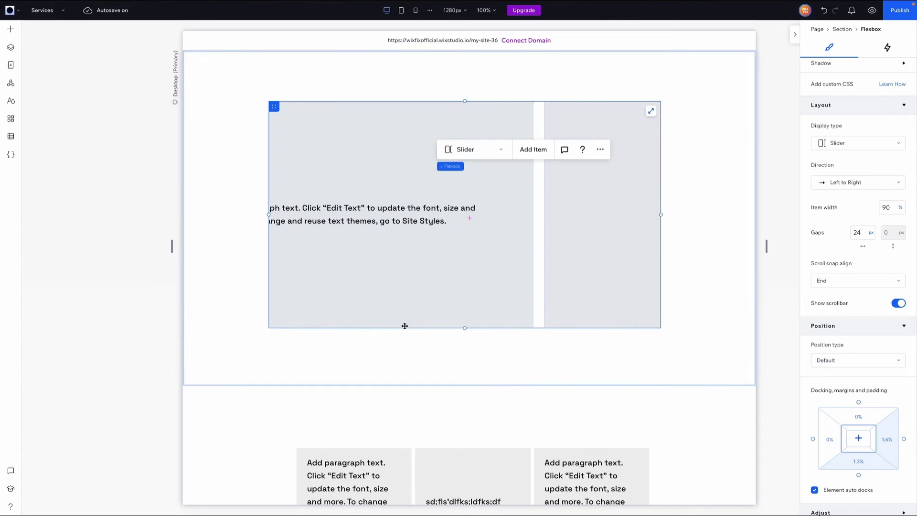
scroll(411, 324, "right", 5)
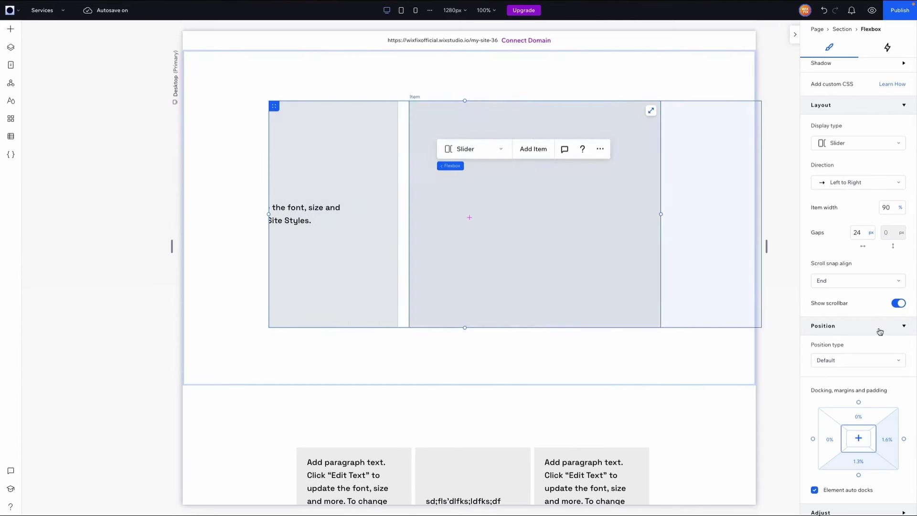
left_click(897, 303)
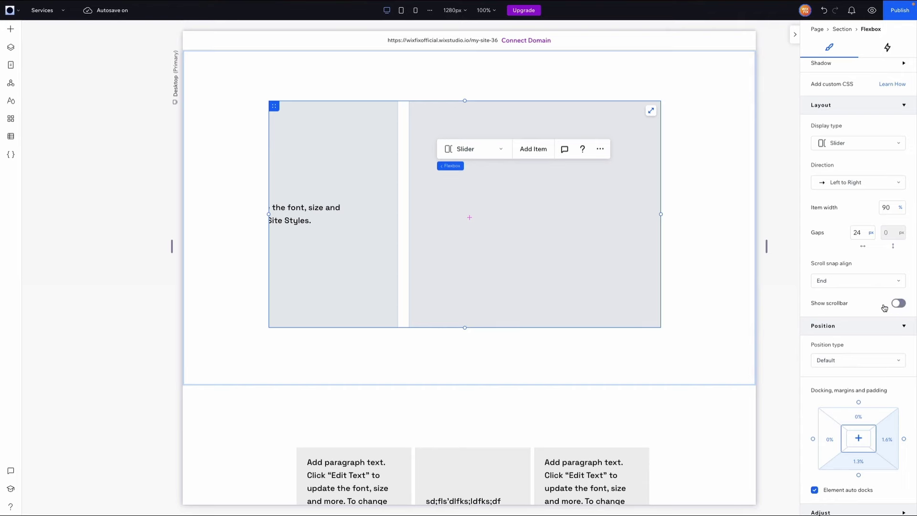
scroll(411, 276, "left", 5)
scroll(412, 277, "right", 5)
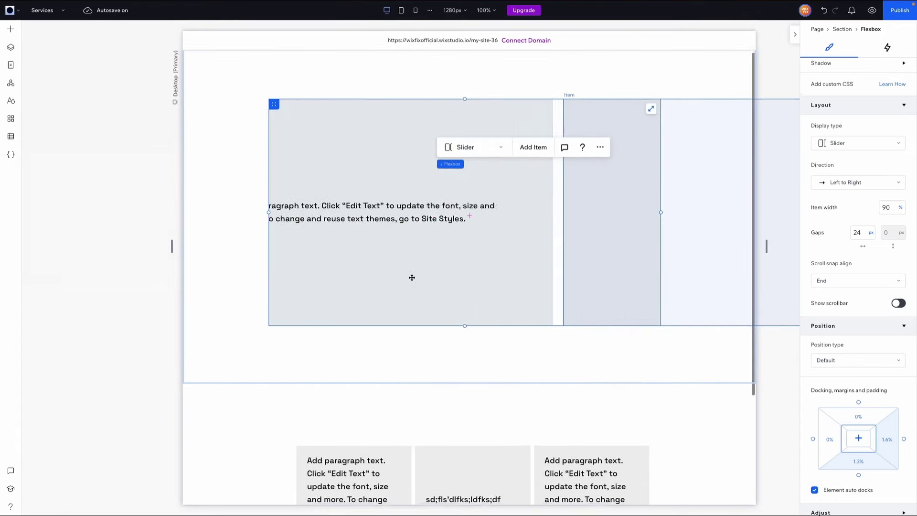
scroll(411, 277, "left", 5)
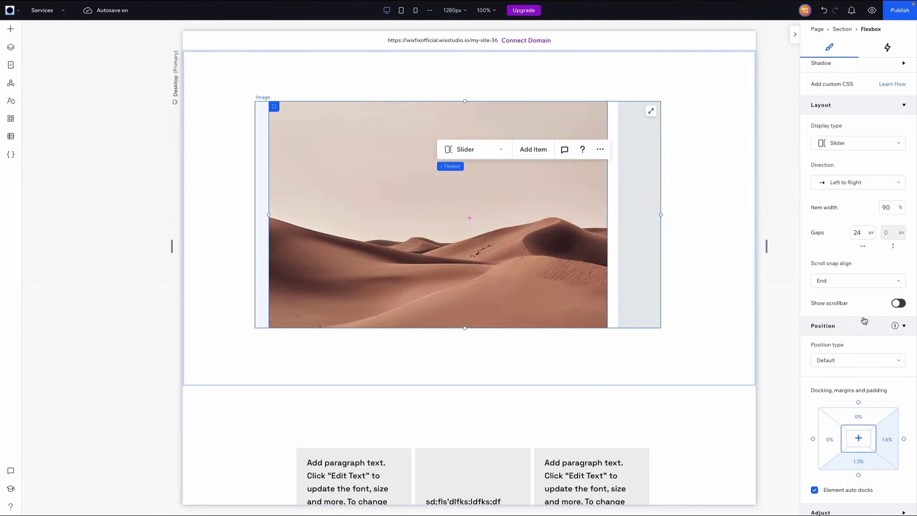
left_click(898, 303)
Step: Switch the flexbox's display type to Slides and move through its items and back to the desert image
scroll(879, 286, "up", 2)
left_click(858, 237)
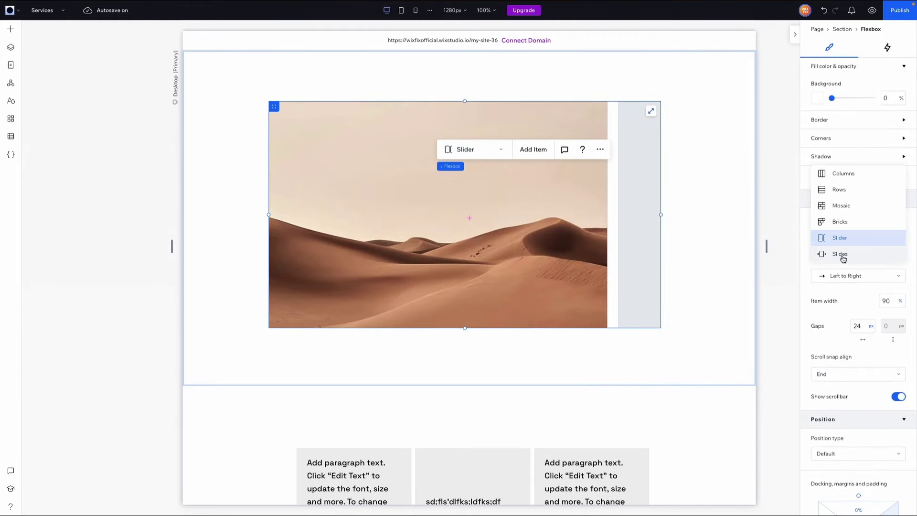
left_click(844, 258)
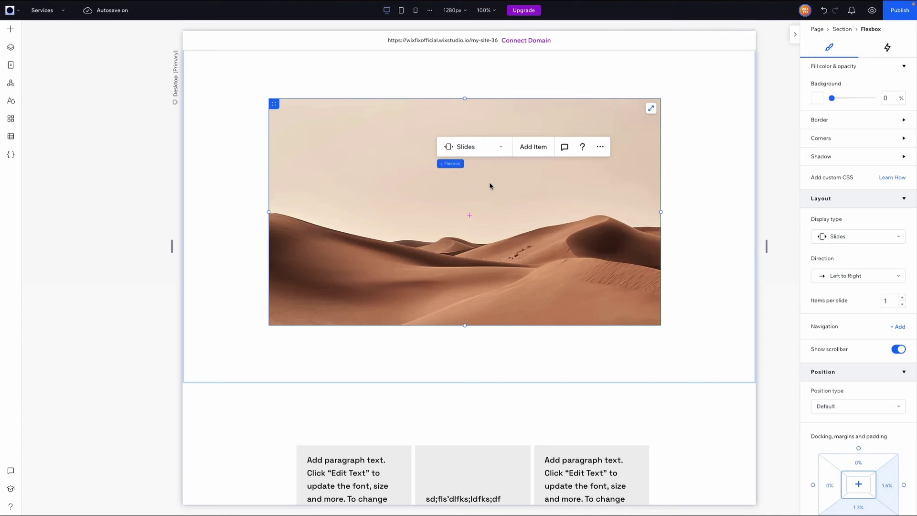
scroll(489, 186, "right", 5)
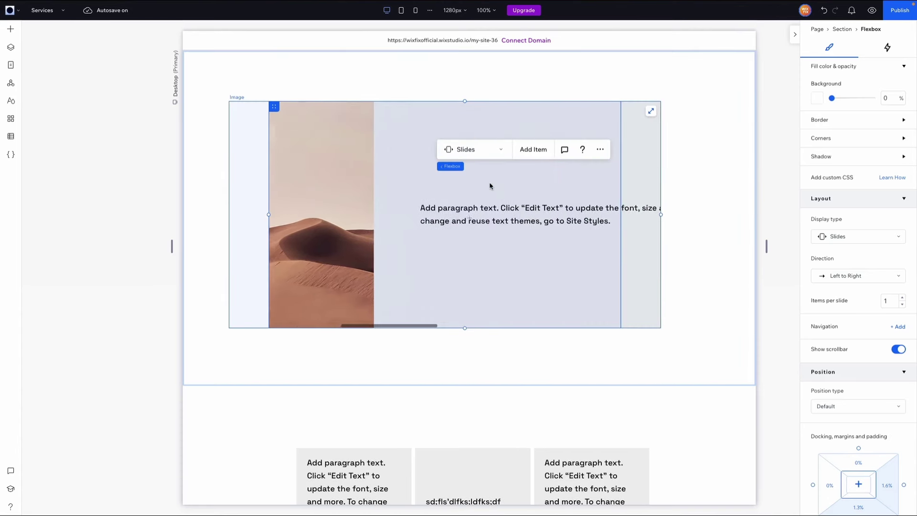
scroll(490, 186, "right", 5)
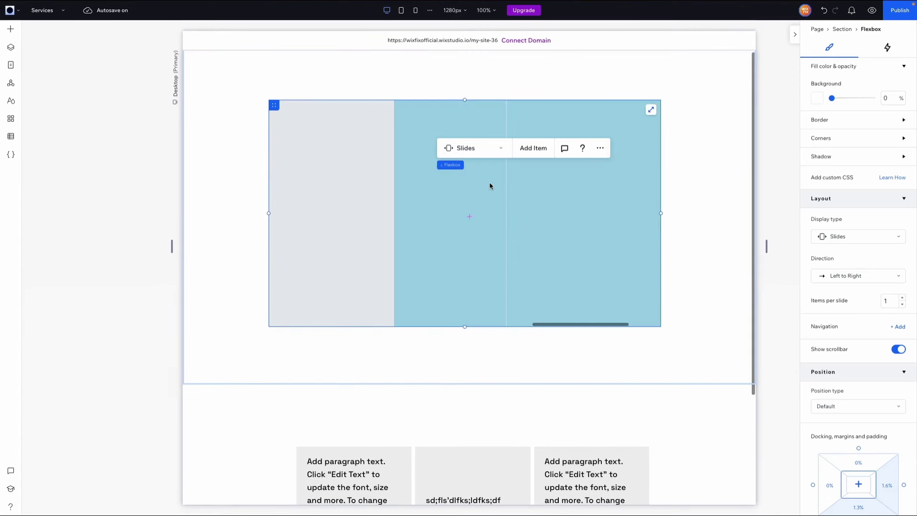
scroll(490, 186, "left", 10)
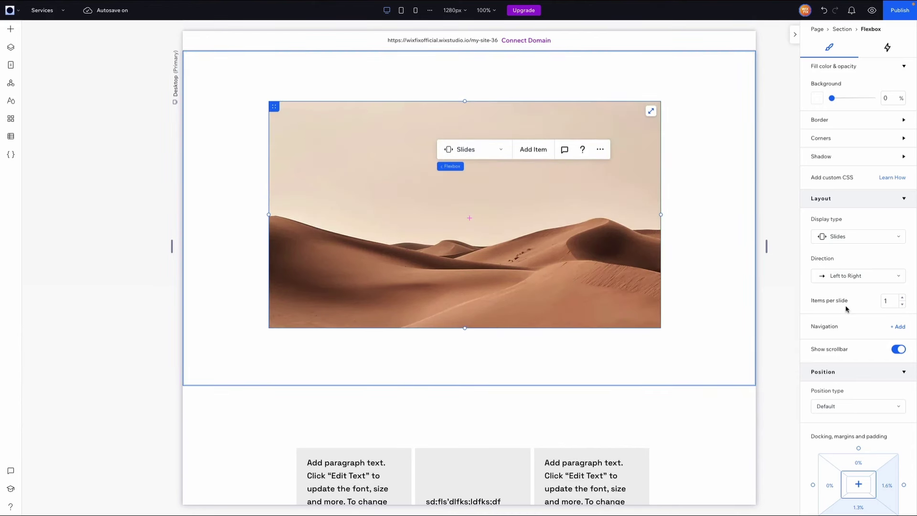
Step: Set the Slides flexbox to 3 items per slide and add Arrows as its navigation
left_click(903, 299)
left_click(903, 298)
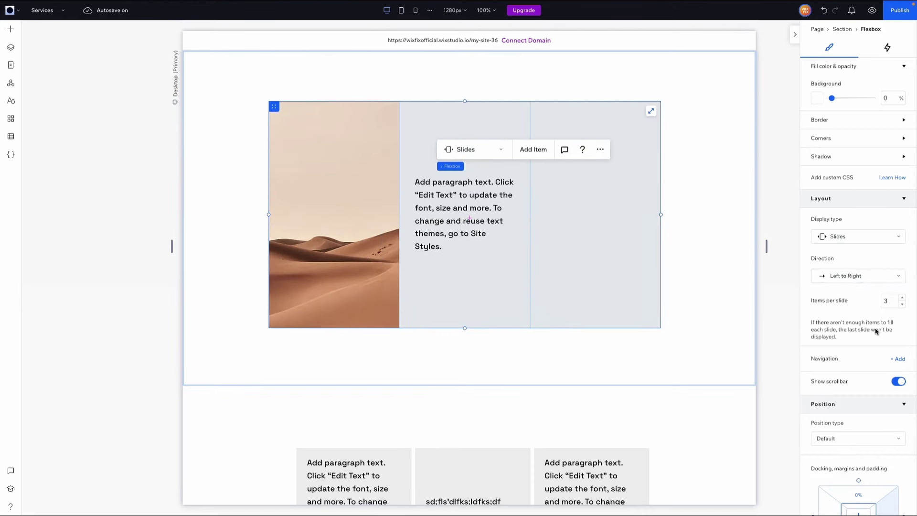
scroll(830, 253, "down", 2)
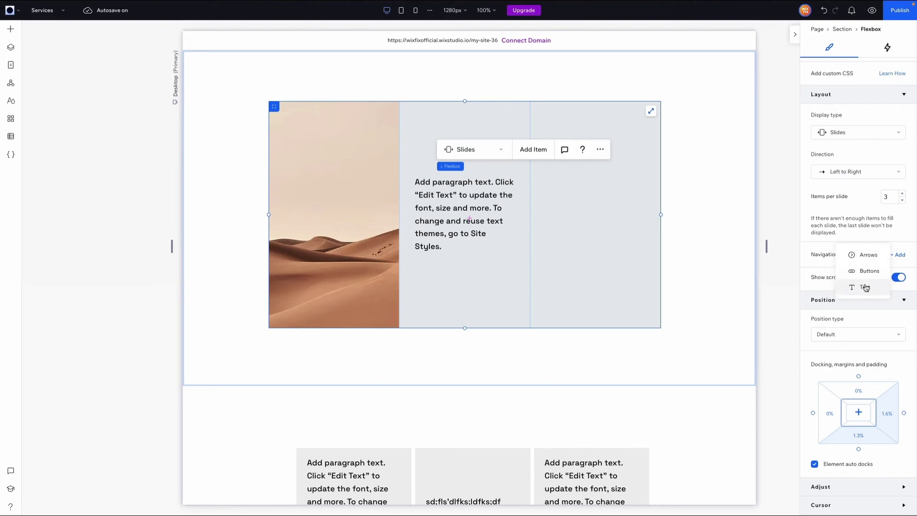
left_click(866, 255)
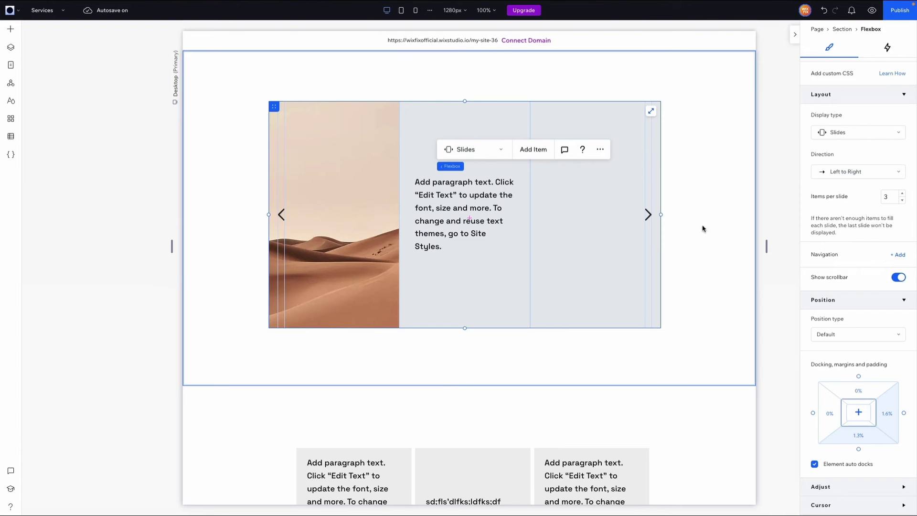
Step: Set the right margin of the next arrow and the left margin of the previous arrow to -5%, placing both outside the slides
left_click(647, 215)
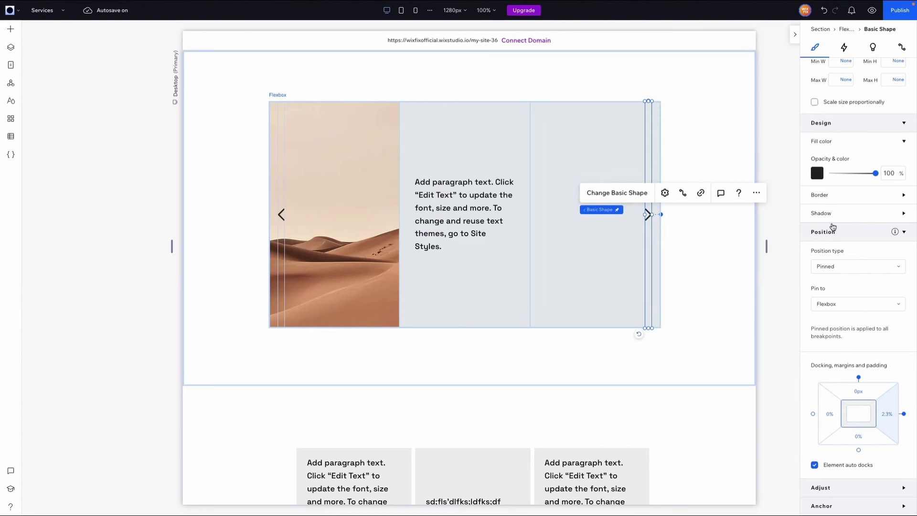
left_click(890, 420)
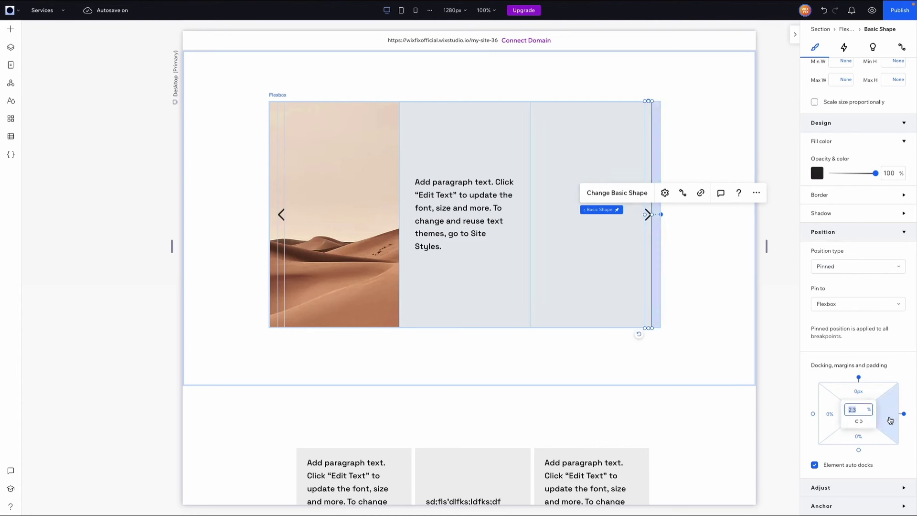
key("BackSpace")
key("Return")
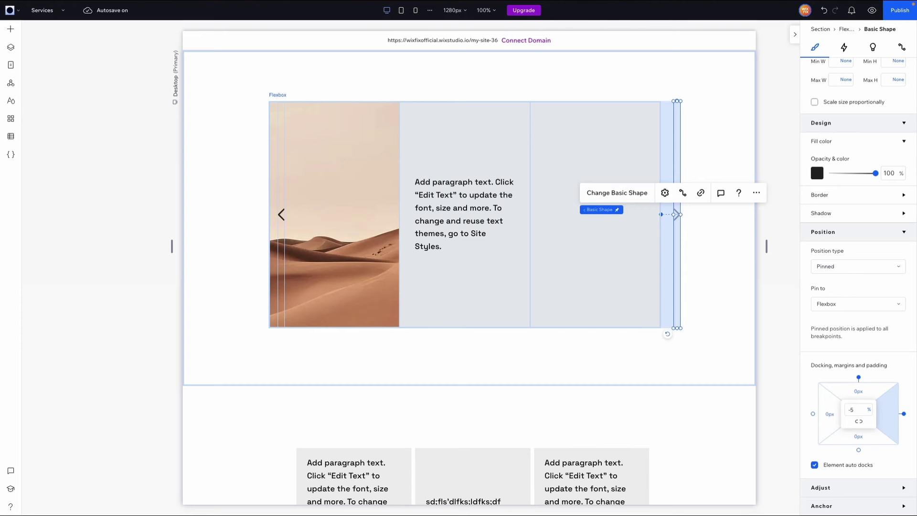
key("ctrl+z")
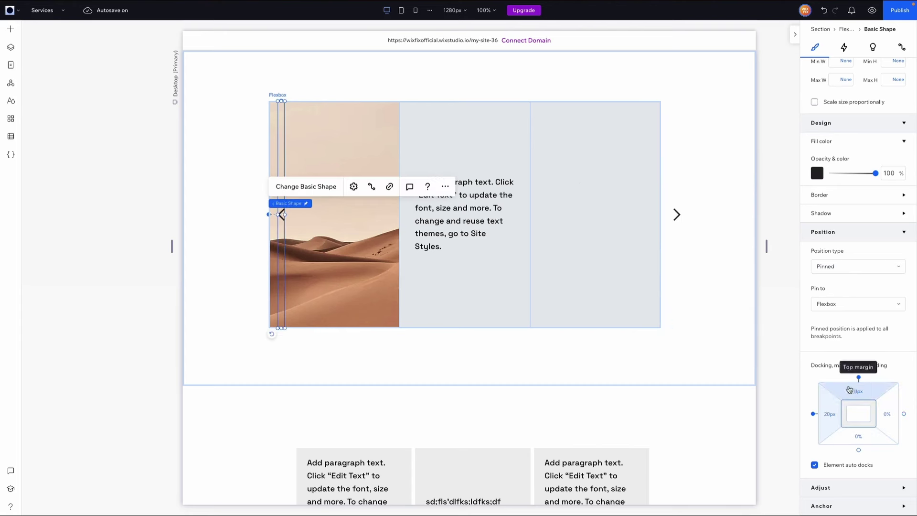
left_click(833, 414)
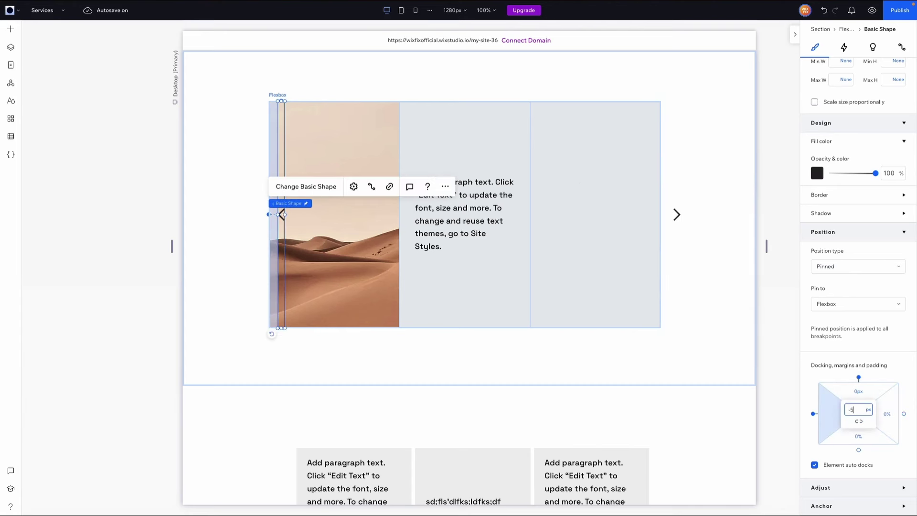
key("Return")
Step: Preview the site, move the three-item slides forward and back with the arrows, and return to editing
left_click(872, 10)
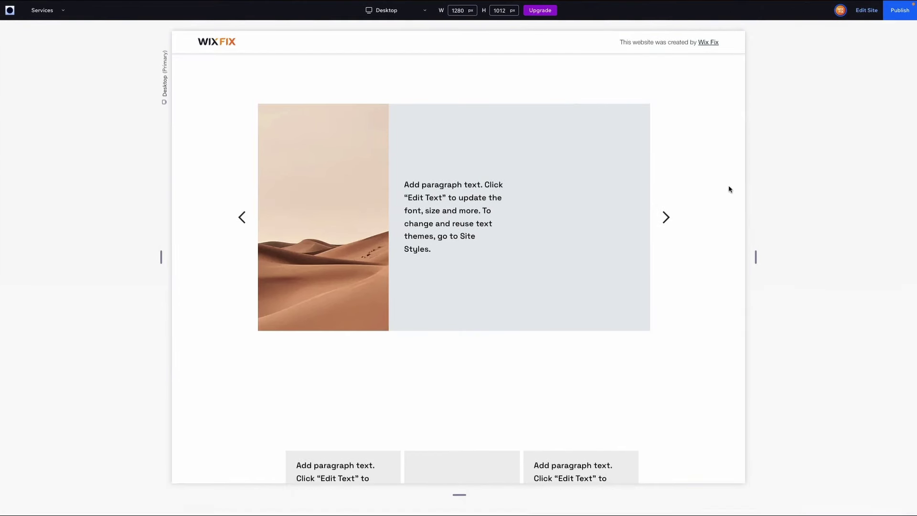
left_click(666, 218)
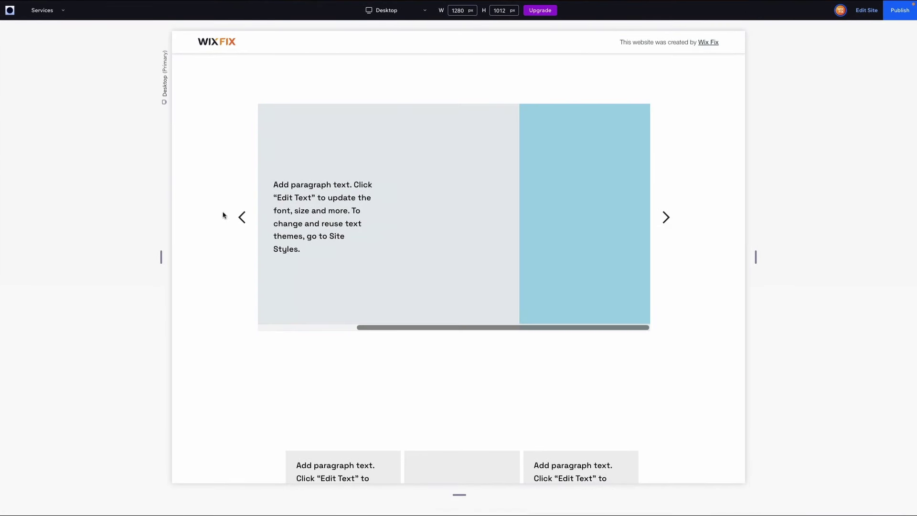
left_click(242, 218)
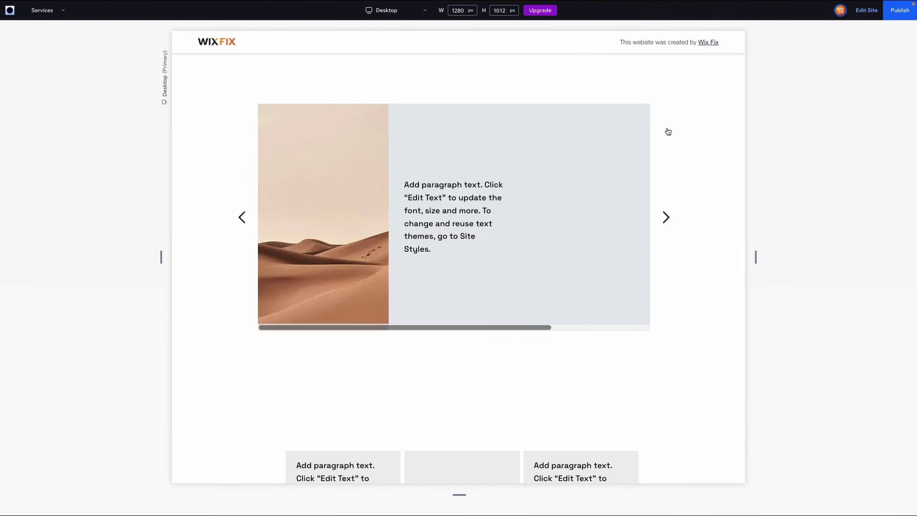
left_click(862, 12)
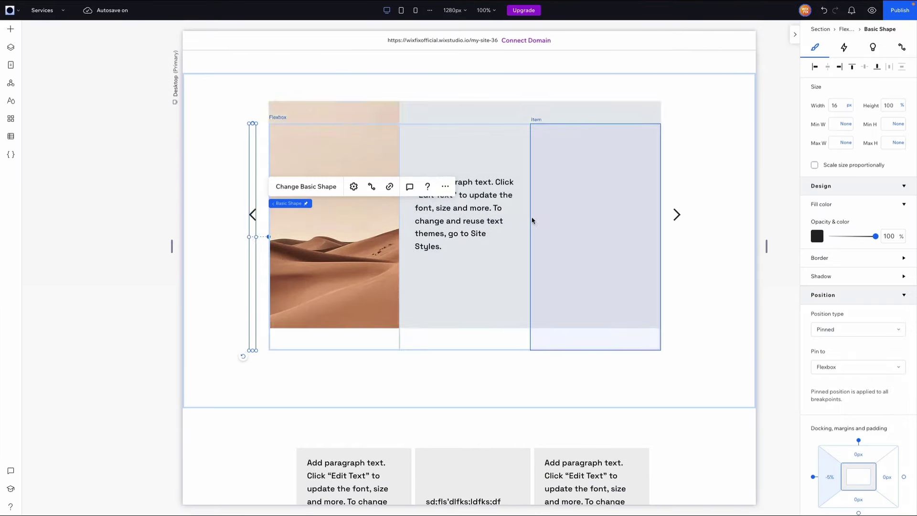
Step: Set the Slides flexbox to 1 item per slide
left_click(482, 189)
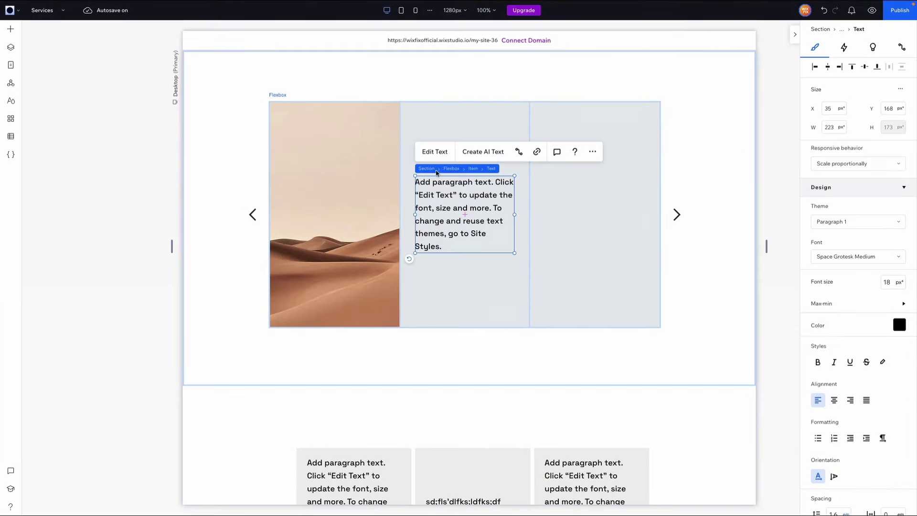
left_click(451, 169)
scroll(903, 286, "down", 3)
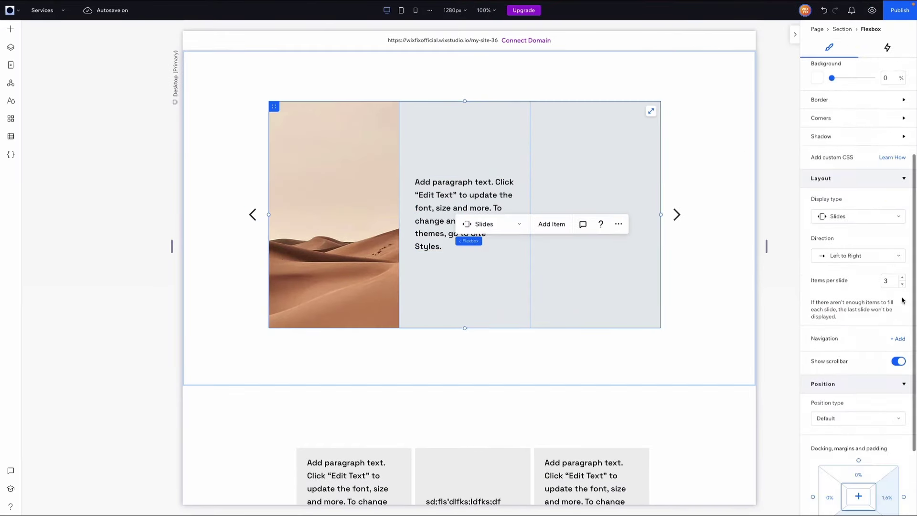
left_click(902, 285)
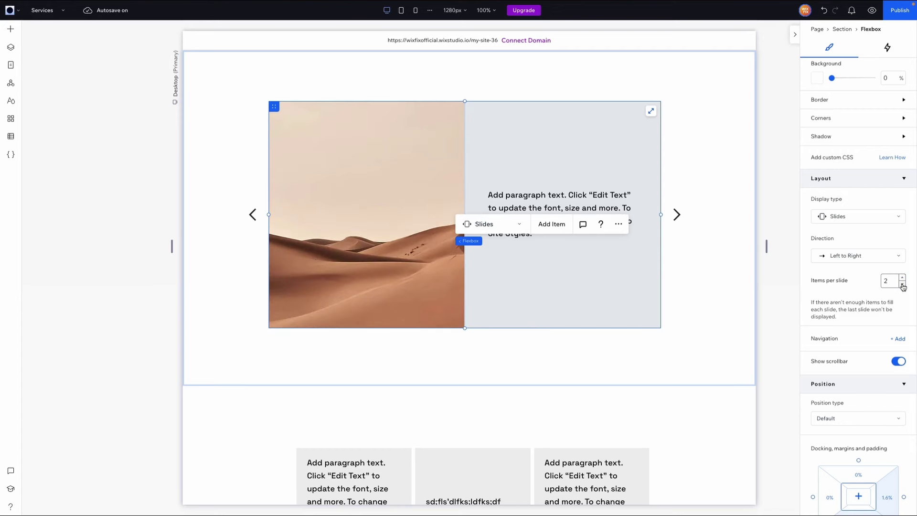
left_click(902, 285)
Step: Preview the single-item slides, advance through them to the blue one, and return to editing
left_click(871, 10)
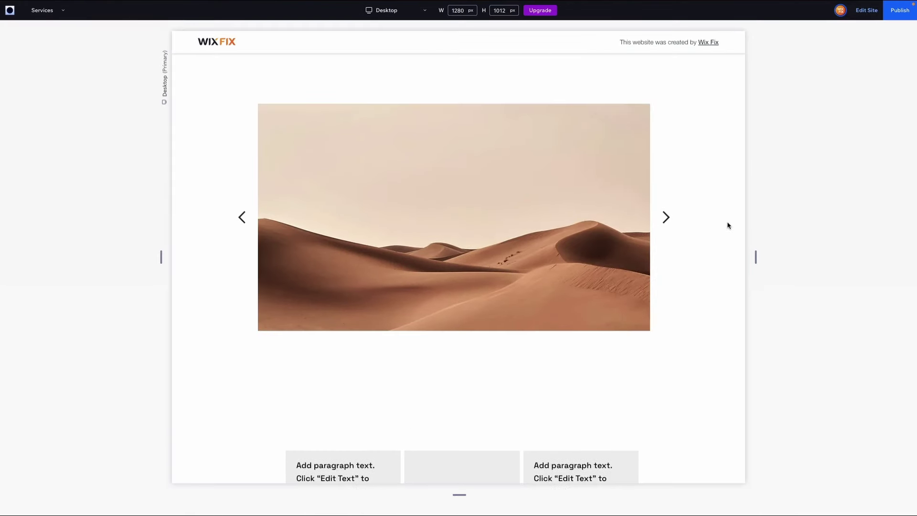
left_click(665, 218)
left_click(665, 218)
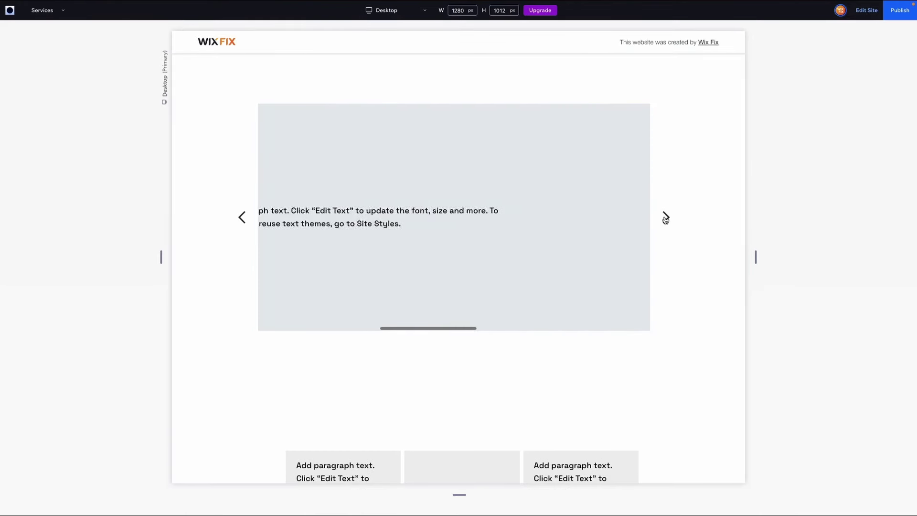
left_click(665, 217)
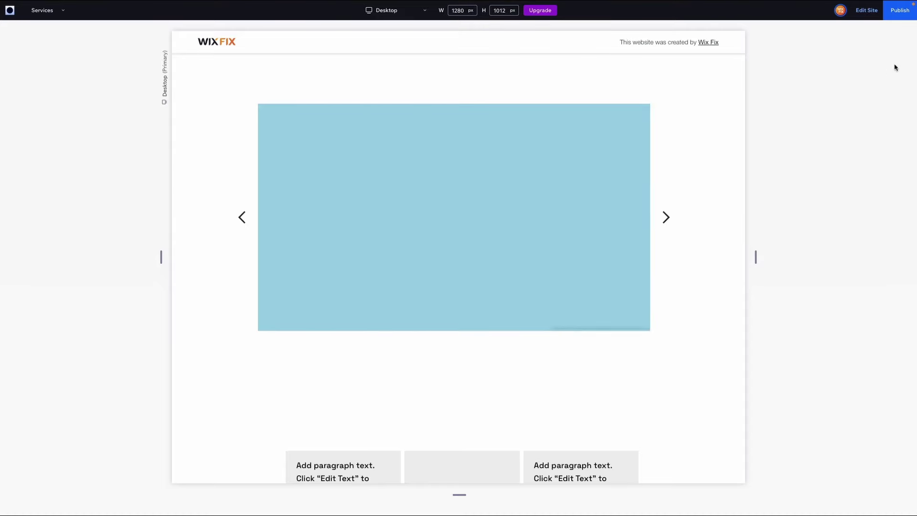
left_click(862, 14)
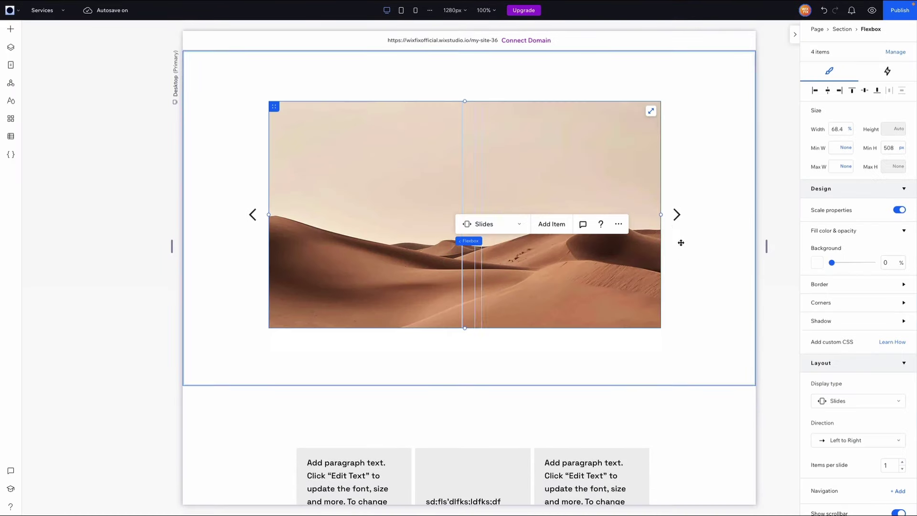
Step: Turn off the scrollbar of the Slides flexbox
left_click(676, 218)
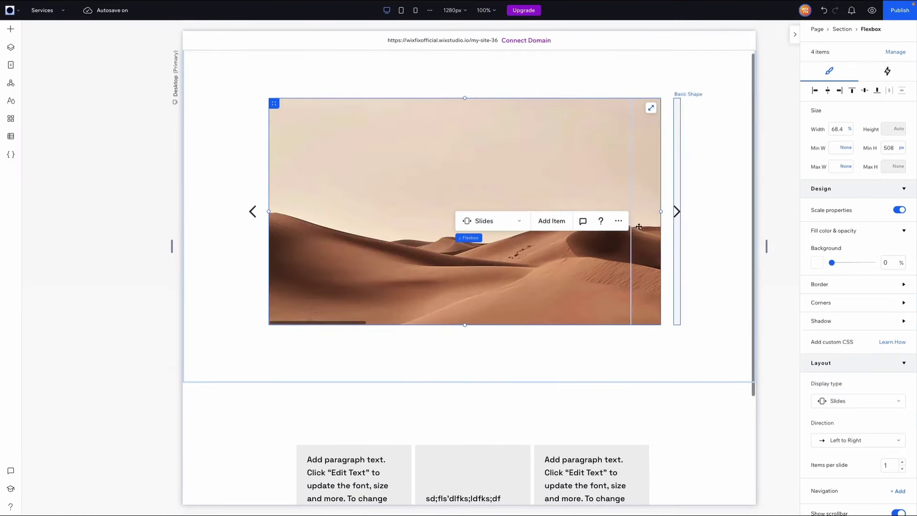
scroll(833, 290, "down", 5)
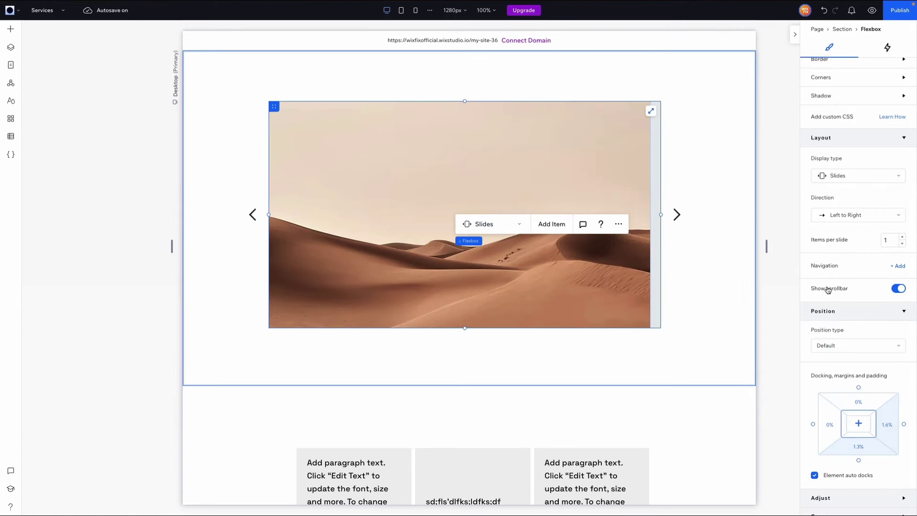
left_click(899, 289)
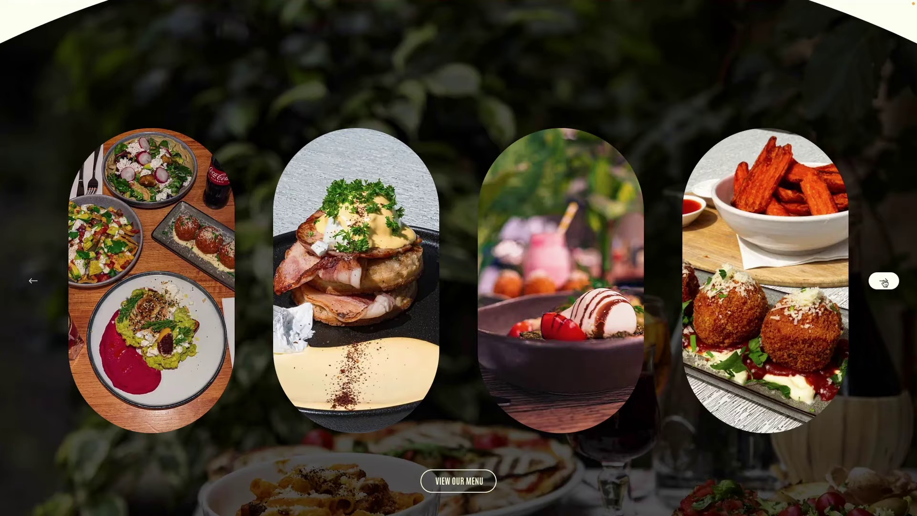
Step: Advance the food photo carousel on the Forestta restaurant website to see its slides in use
left_click(884, 282)
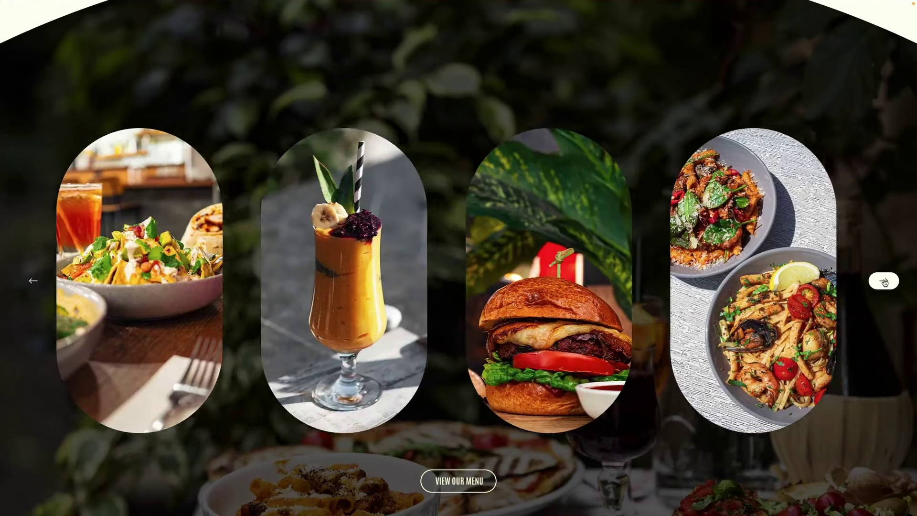
left_click(884, 282)
left_click(884, 282)
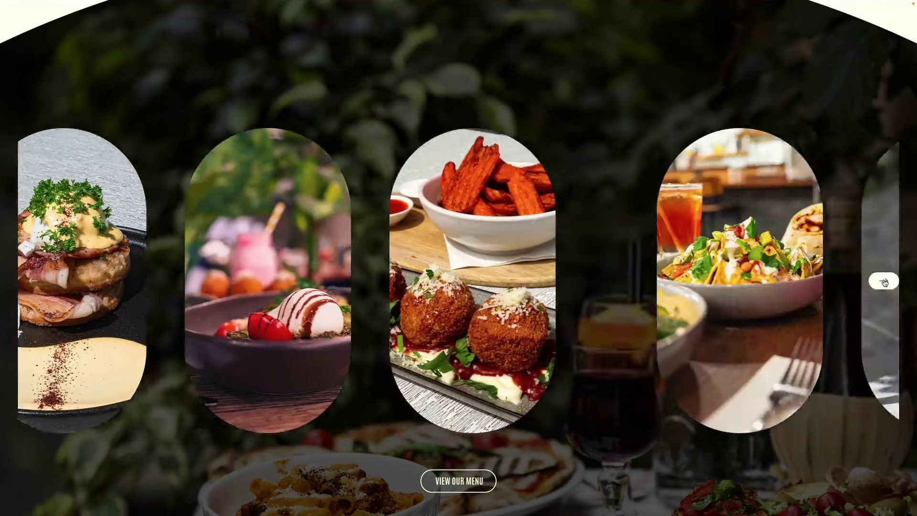
Step: Examine the Forestta page below the carousel, including the meal, dining and private event cards and the footer layout
scroll(884, 282, "down", 10)
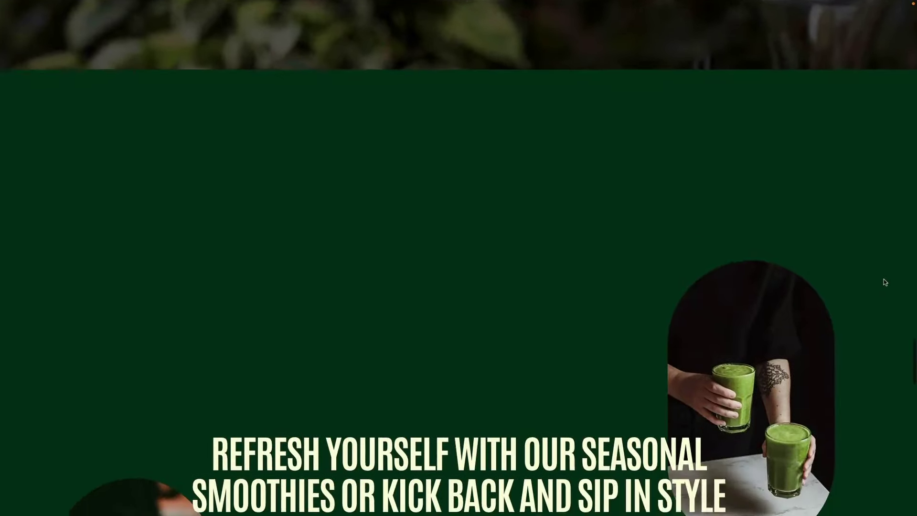
scroll(884, 281, "down", 12)
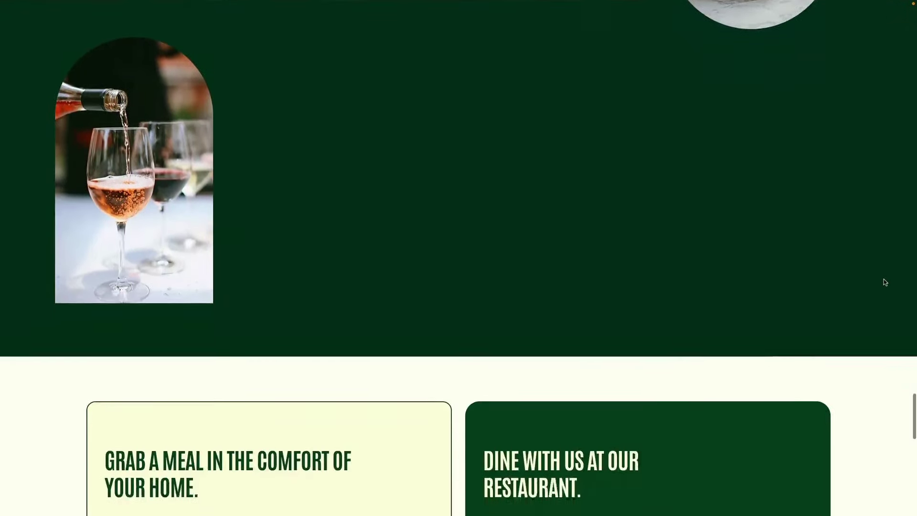
scroll(883, 281, "down", 8)
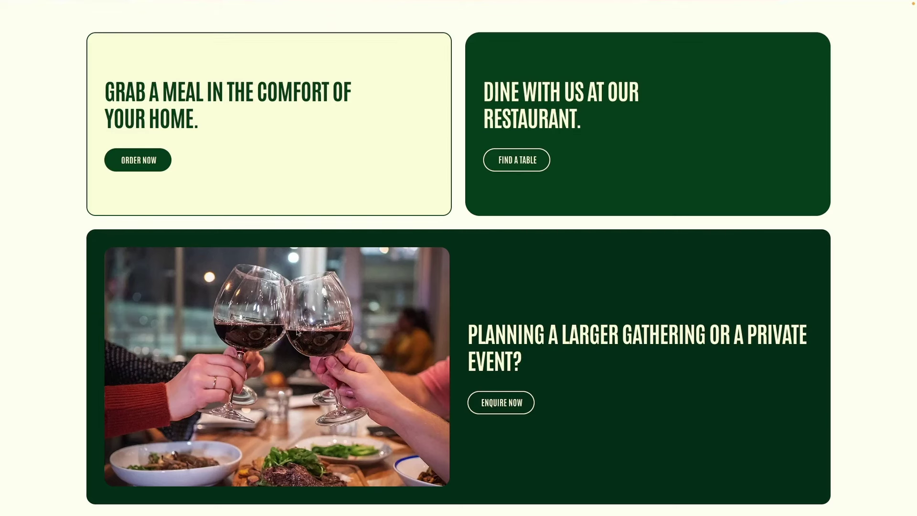
left_click_drag(213, 129, 102, 93)
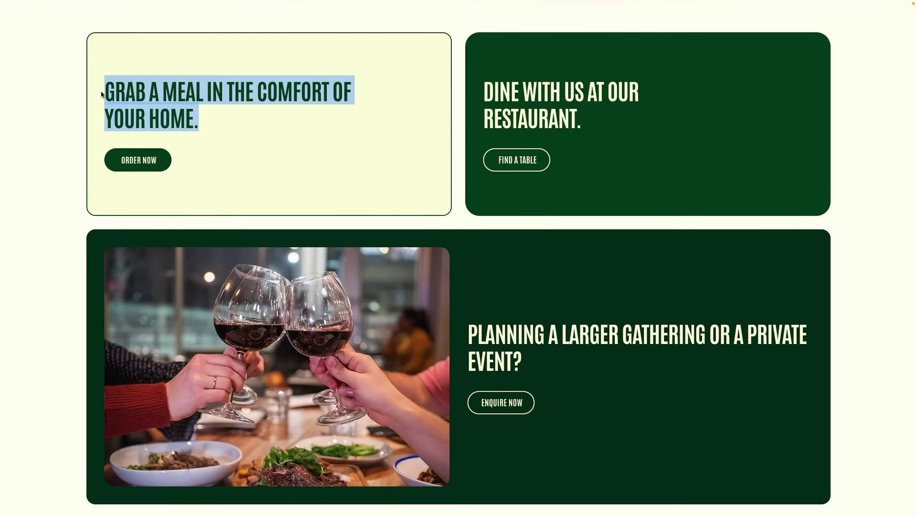
left_click(234, 115)
double_click(608, 131)
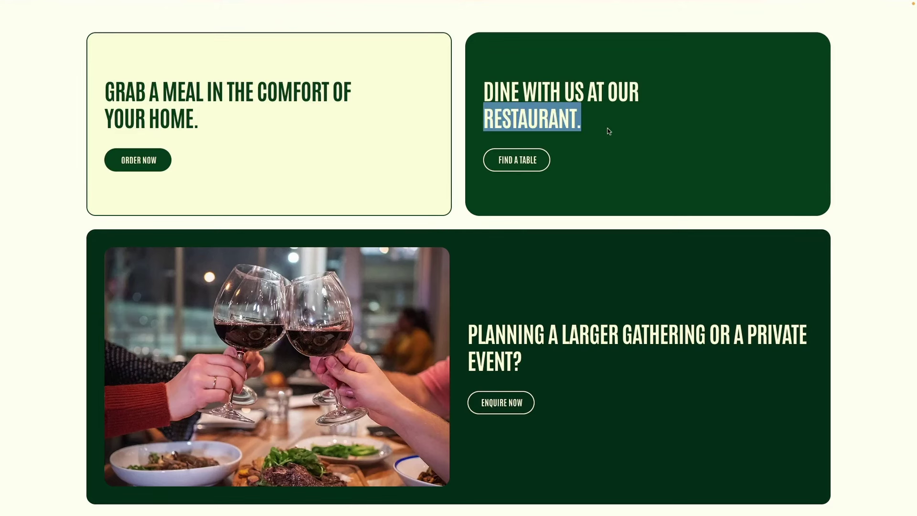
scroll(606, 129, "down", 3)
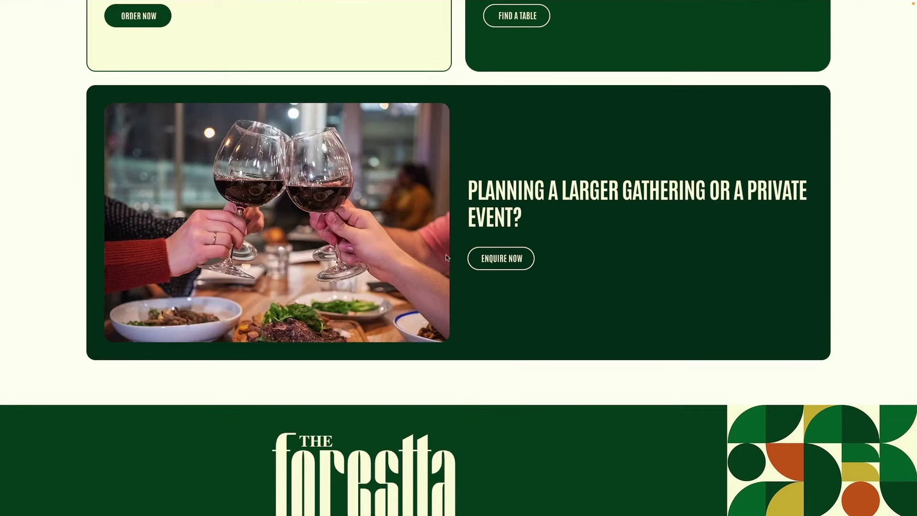
scroll(235, 245, "down", 6)
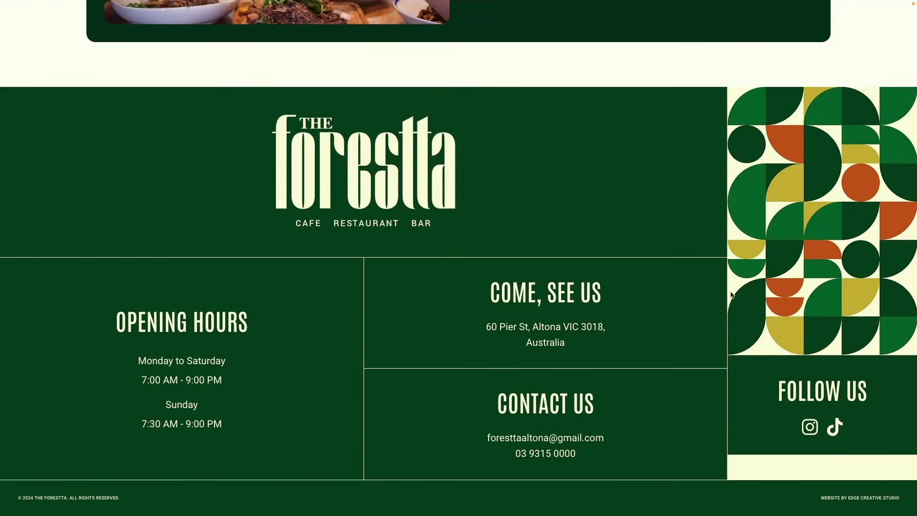